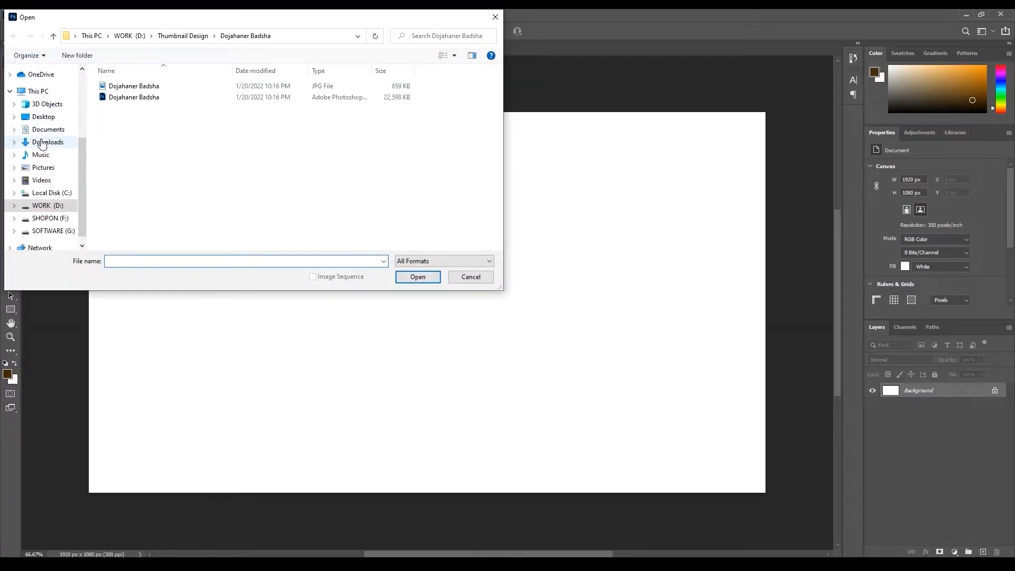
left_click(47, 141)
left_click(124, 111)
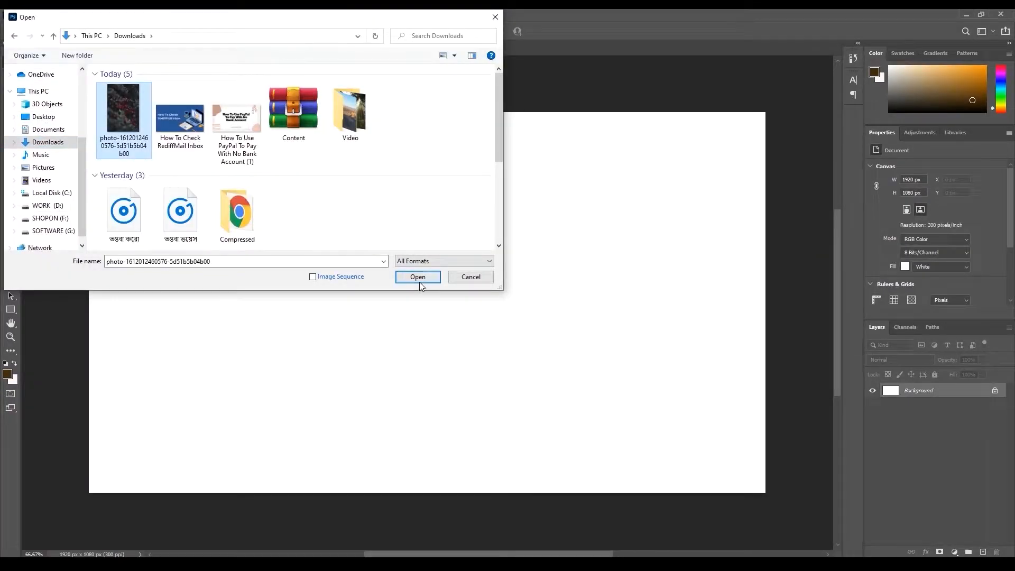
left_click(420, 281)
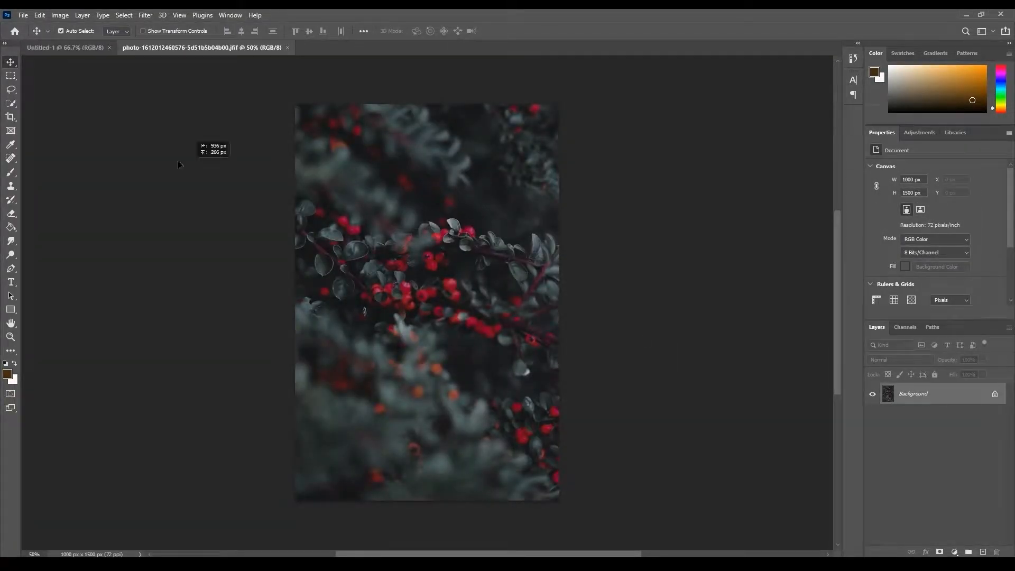
left_click_drag(68, 48, 449, 304)
Scale the berry photo down to about 73%, rotate it to about -89.7°, and align it with the canvas's upper-left corner
key("ctrl+t")
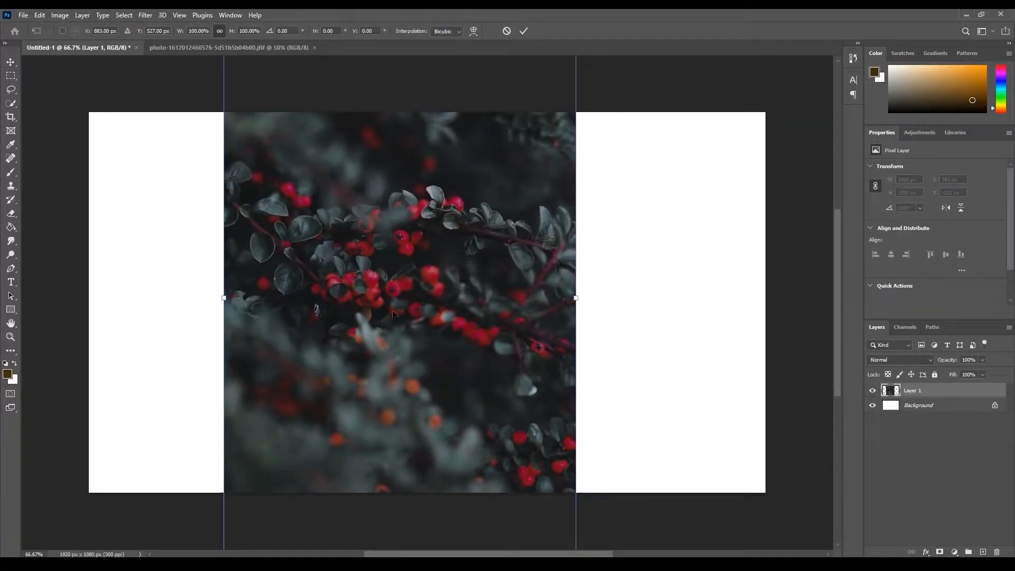
left_click_drag(222, 297, 319, 298)
left_click_drag(594, 94, 182, 36)
left_click_drag(330, 277, 163, 228)
left_click_drag(511, 101, 510, 105)
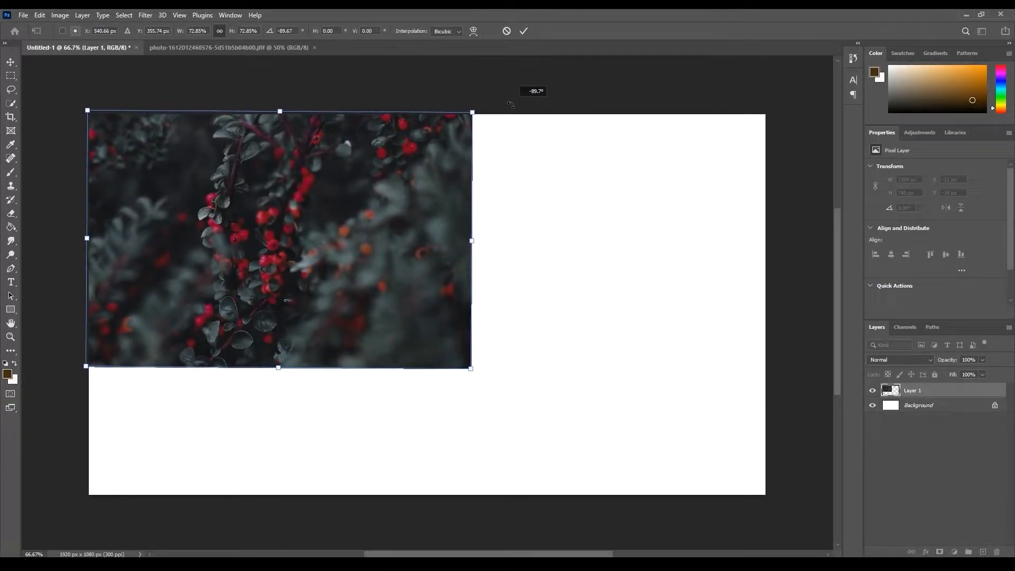
Enlarge the rotated berry photo to about 140% and position it to cover the whole canvas
left_click_drag(472, 369, 811, 519)
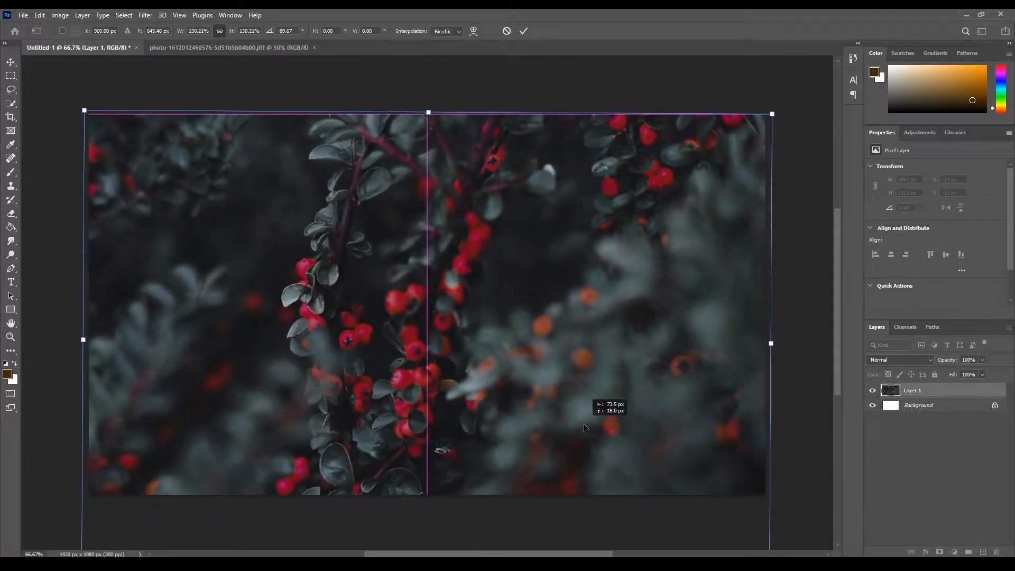
left_click_drag(611, 431, 582, 422)
left_click_drag(749, 345, 792, 339)
left_click_drag(630, 352, 596, 319)
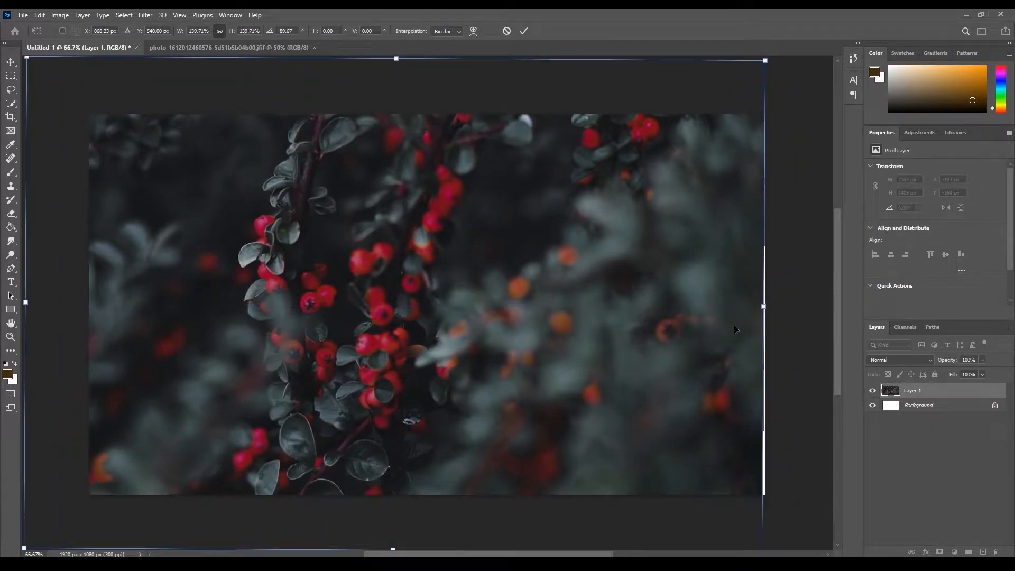
key("Return")
key("Right")
key("Right")
key("Right")
key("Right")
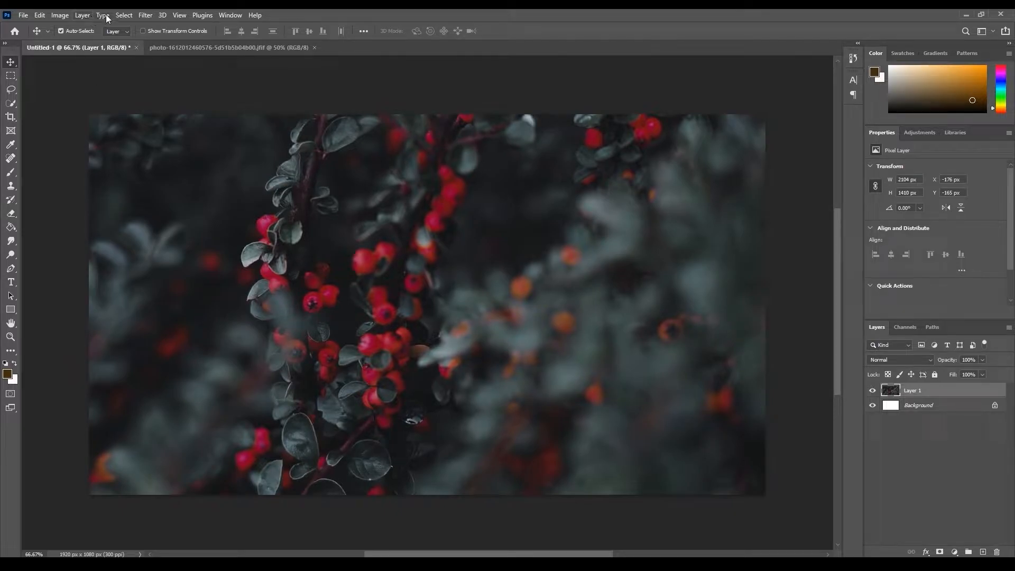
Apply a Gaussian Blur with a radius of about 22 pixels to the berry photo layer
left_click(145, 15)
mouse_move(188, 149)
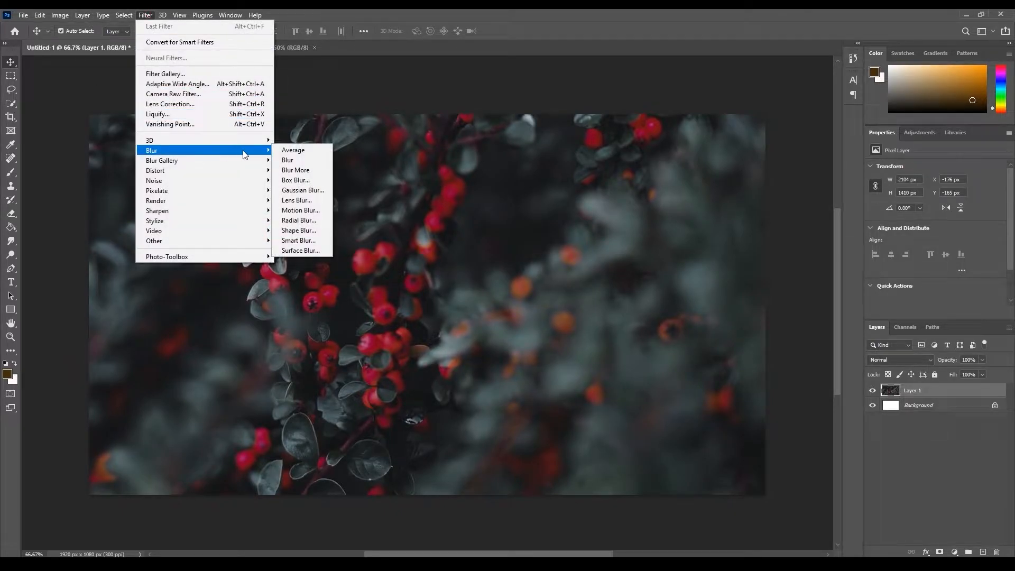
left_click(302, 190)
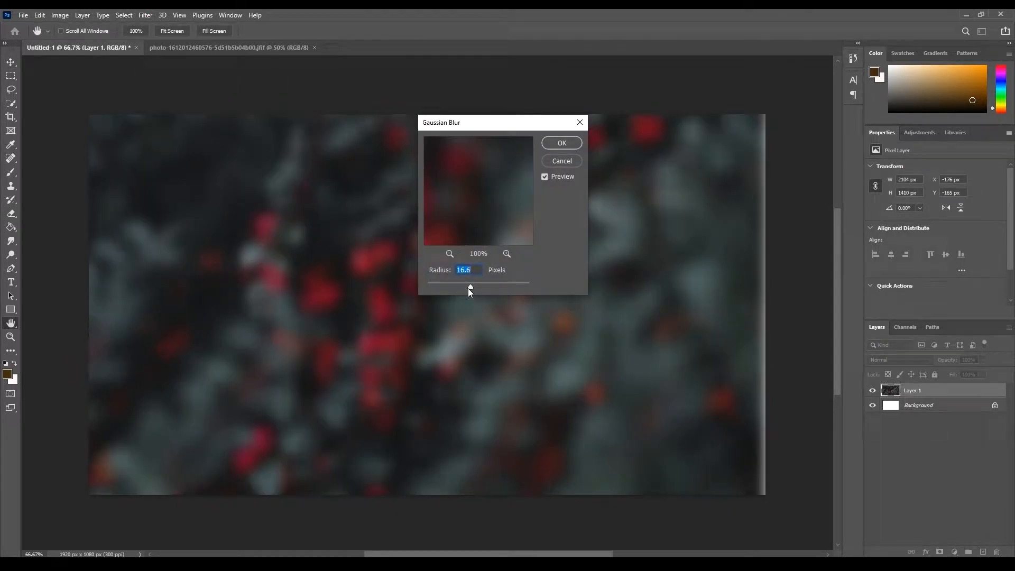
left_click_drag(467, 285, 464, 284)
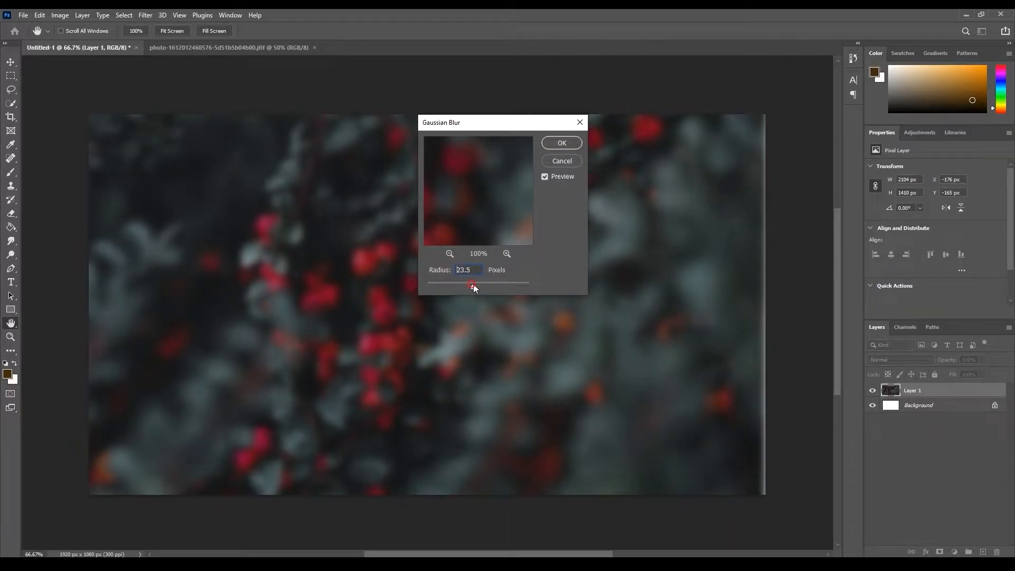
left_click_drag(471, 283, 474, 284)
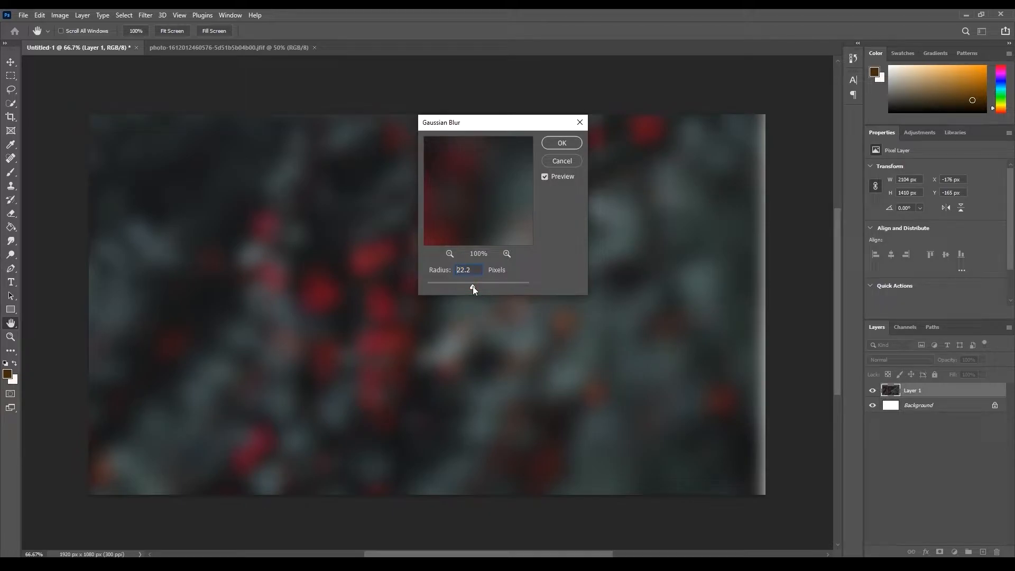
left_click(562, 143)
Shift the blurred layer right to X -146 px so its faded edge lies outside the canvas
key("v")
left_click(538, 222)
left_click_drag(537, 222, 548, 222)
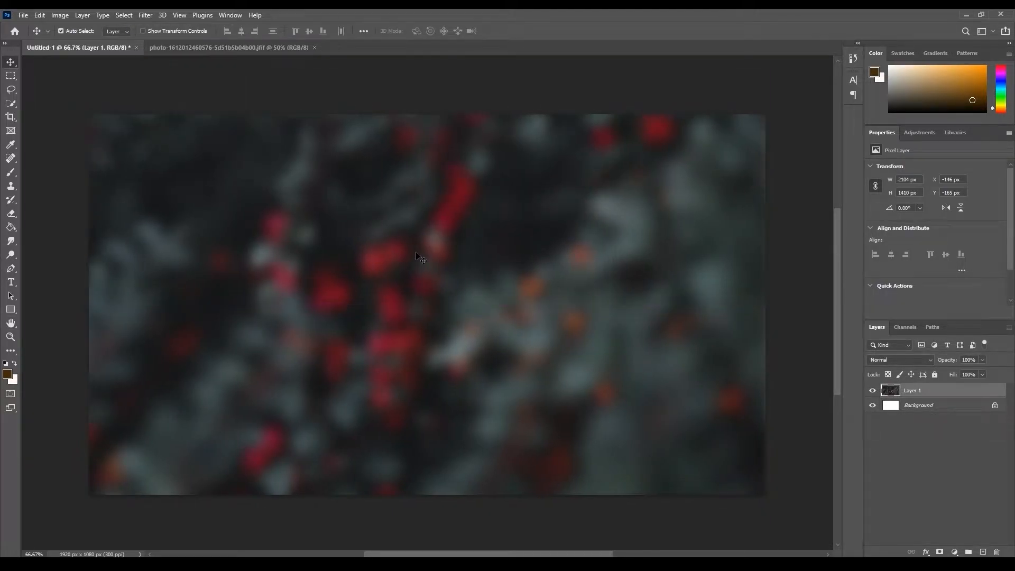
key("ctrl")
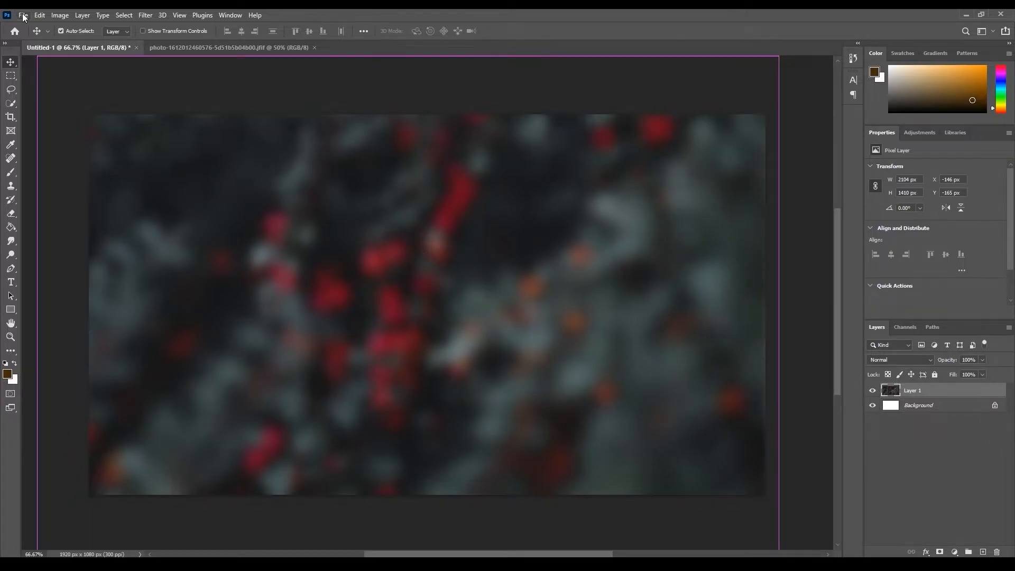
Start saving the document under a new name and create the folder "Joto Dekhi Toto valo lage" in Thumbnail Design on WORK (D:)
left_click(24, 15)
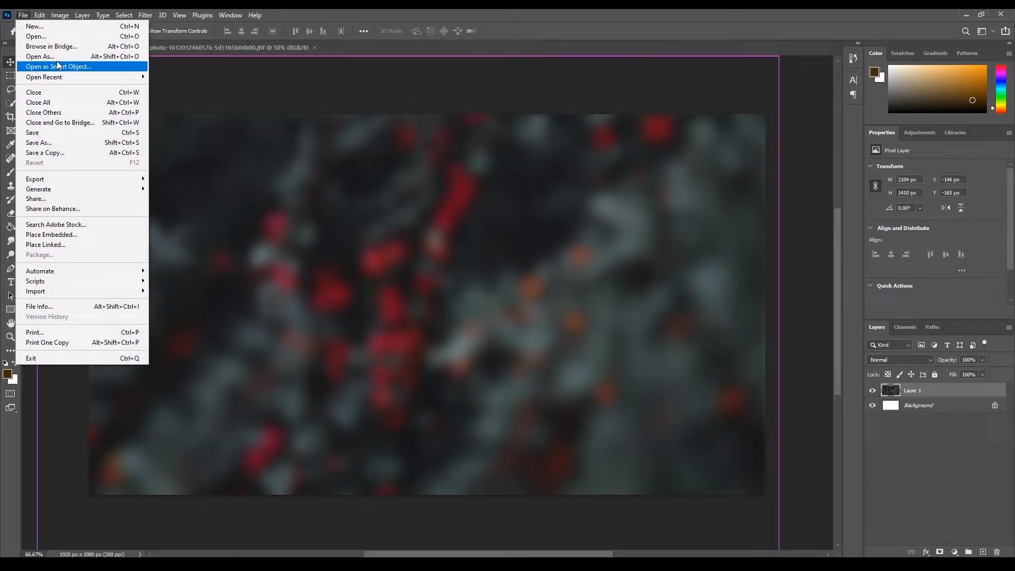
left_click(56, 142)
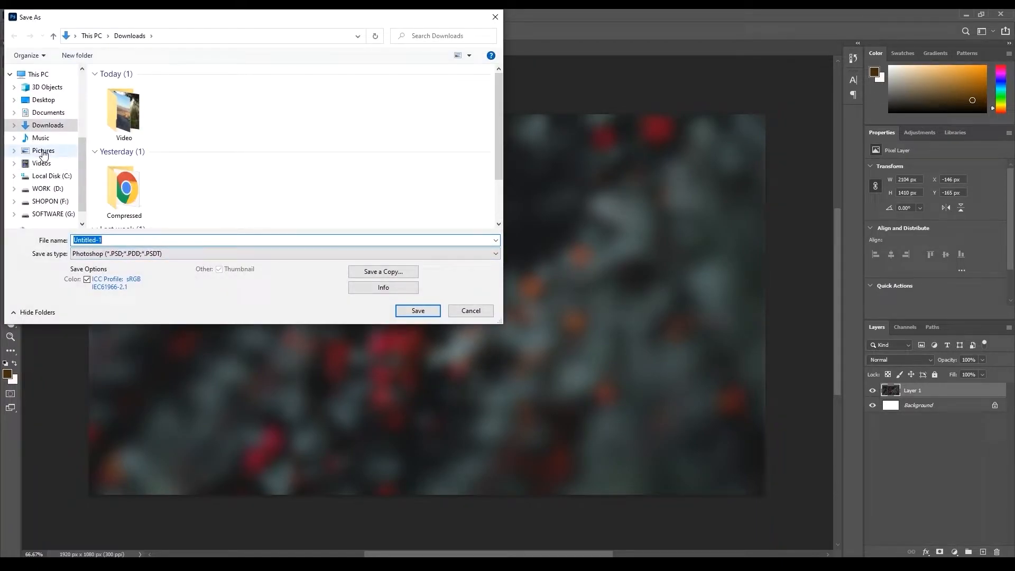
left_click(47, 188)
double_click(147, 164)
key("ctrl+shift+n")
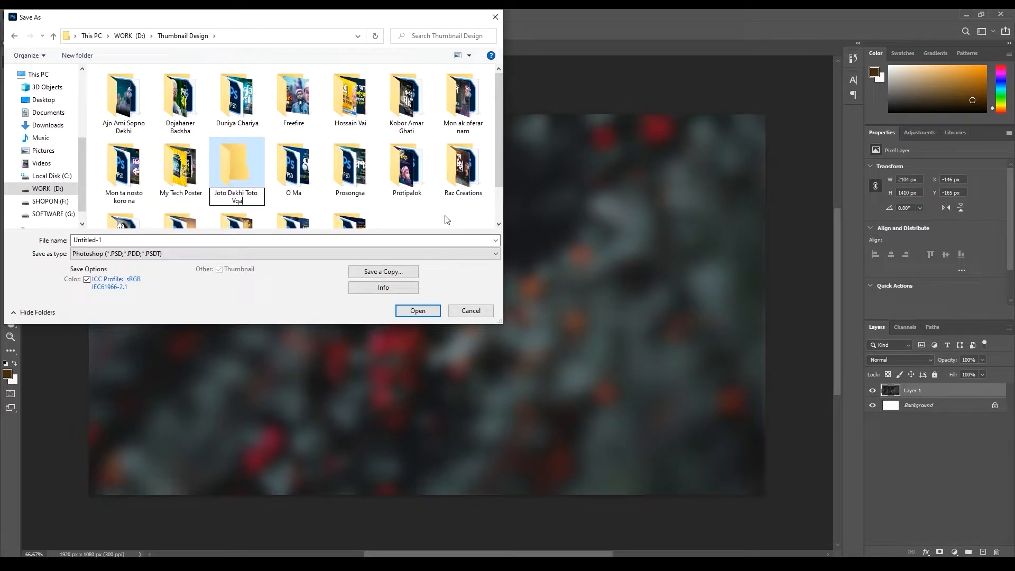
key("Return")
Save the document as a Photoshop file named "Joto dekhi" in the Joto Dekhi Toto valo lage folder
left_click(236, 240)
type("Joto")
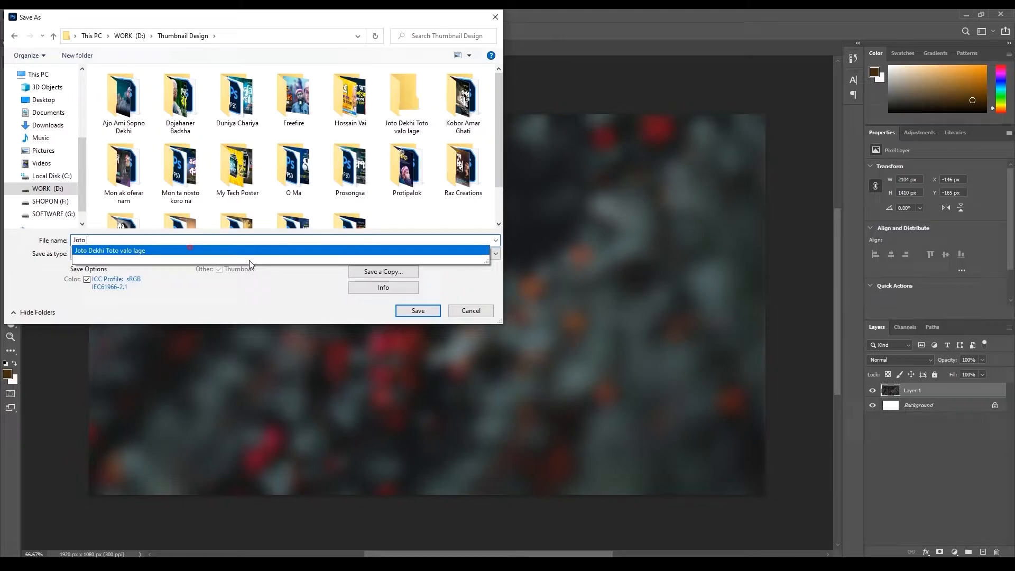
left_click(193, 252)
left_click(417, 310)
left_click(53, 35)
double_click(401, 116)
type("Joto dek")
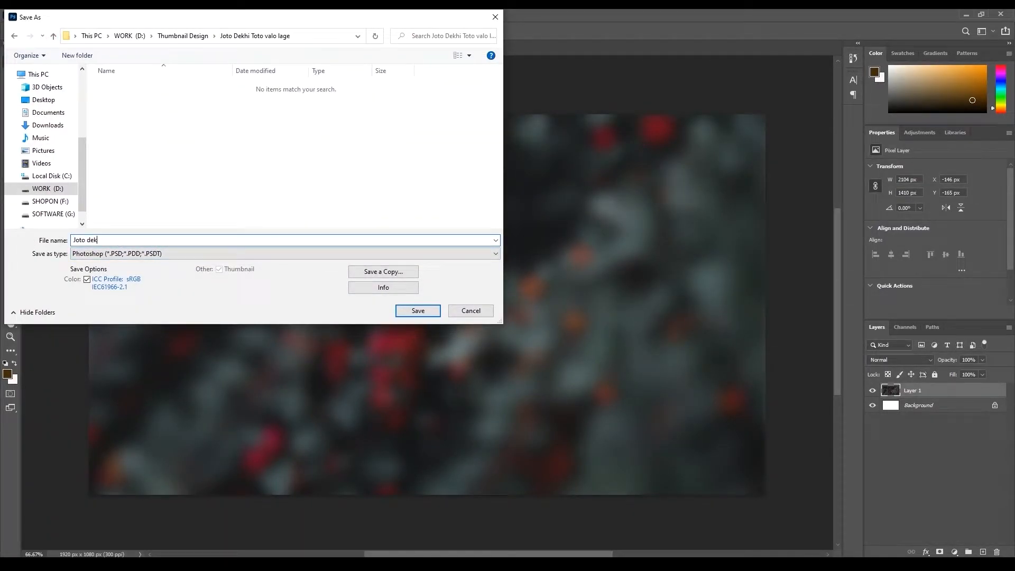
type("hi")
key("Return")
key("Return")
Open the Screenshot_3 image from the Lightshot folder in Documents
left_click(22, 16)
left_click(31, 35)
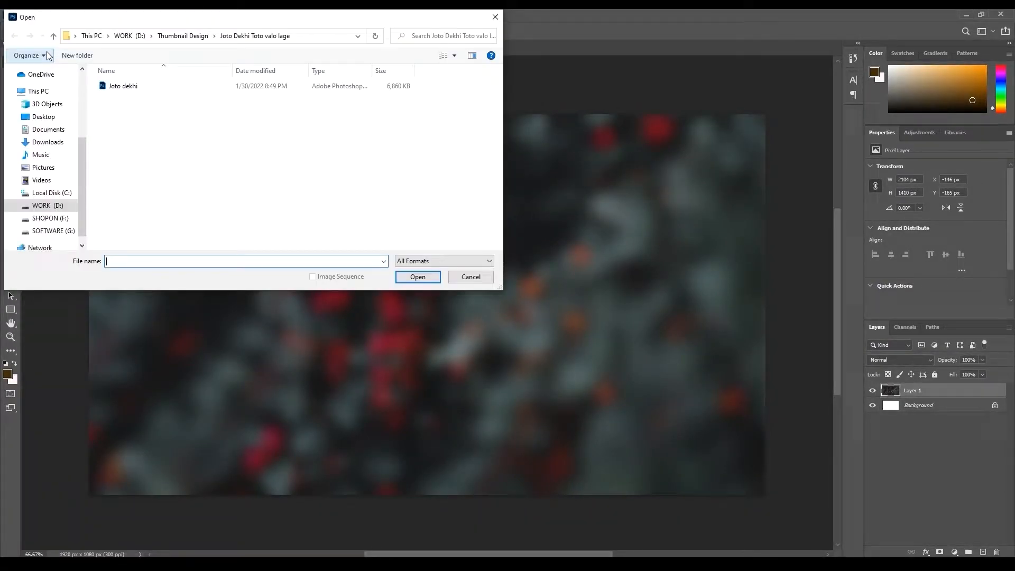
left_click(45, 130)
double_click(182, 120)
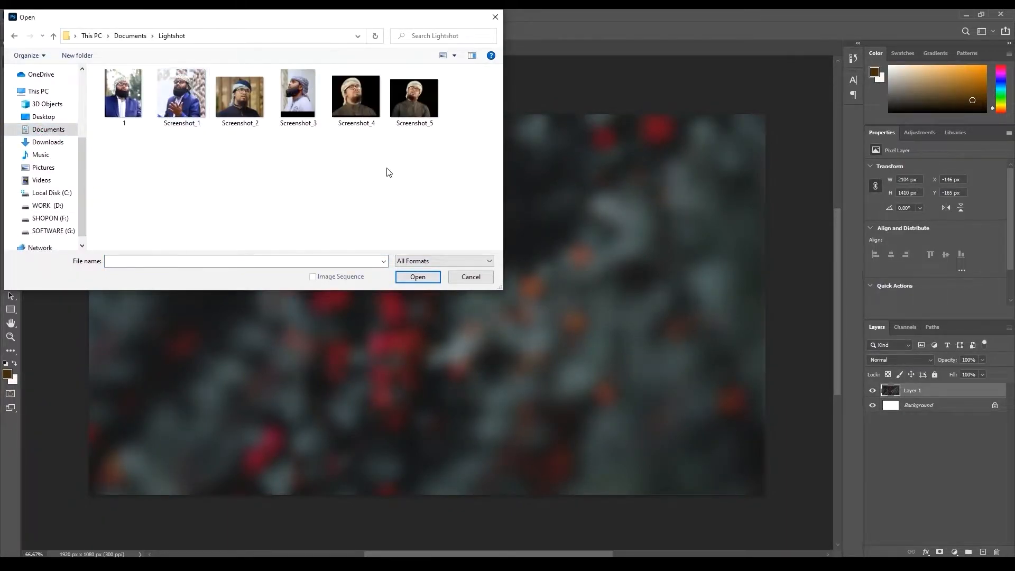
left_click(290, 110)
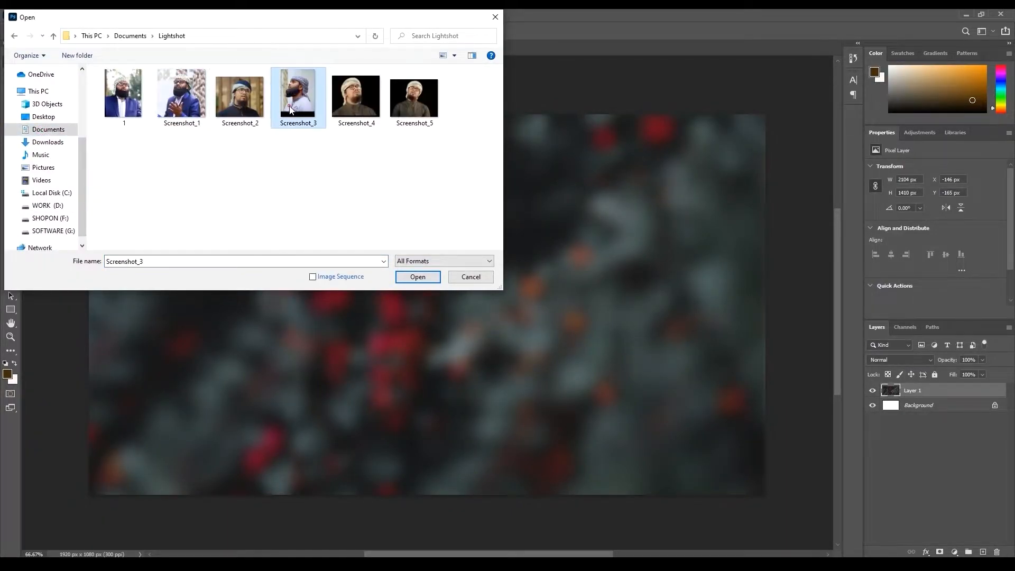
left_click(418, 276)
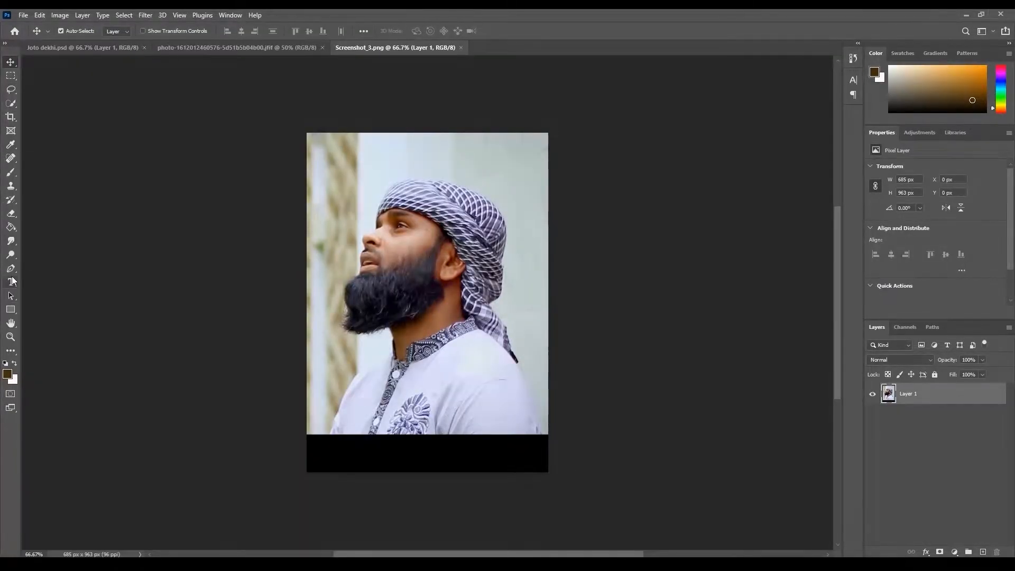
Trace a closed Pen path around the man in the patterned headscarf and convert it to a new selection with a 1-pixel feather
left_click(11, 270)
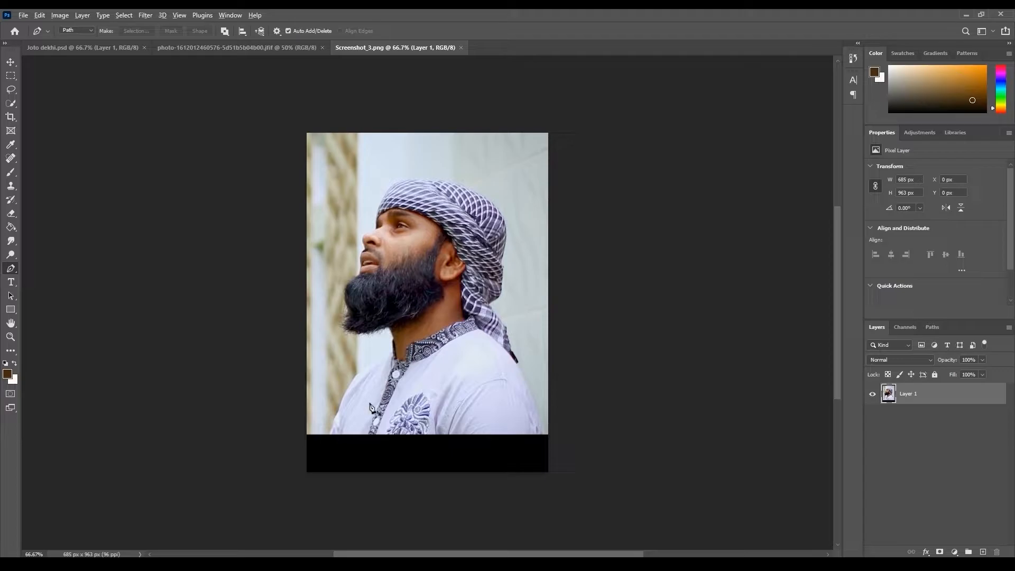
scroll(370, 407, "up", 6)
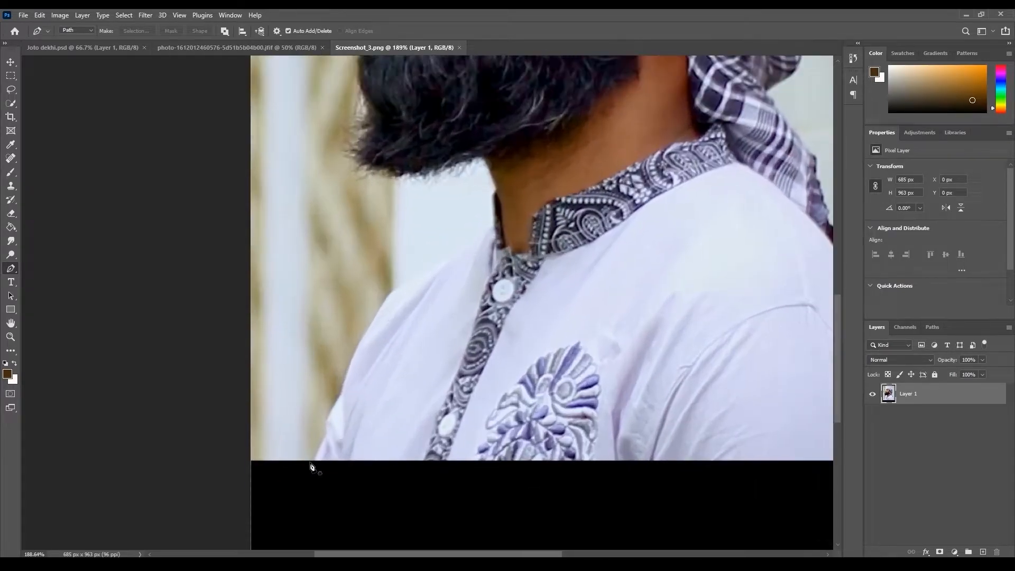
left_click(316, 462)
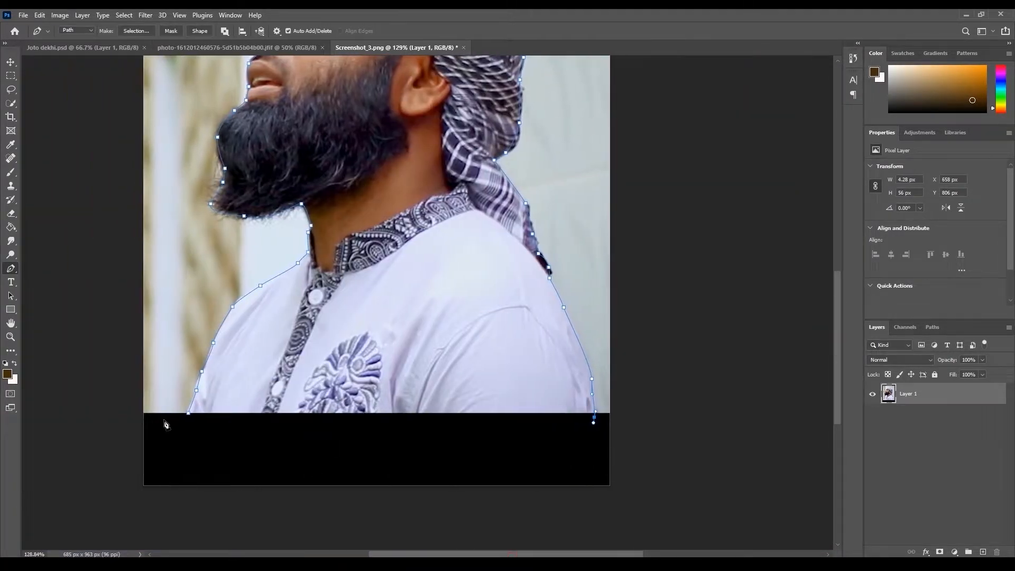
left_click(200, 421)
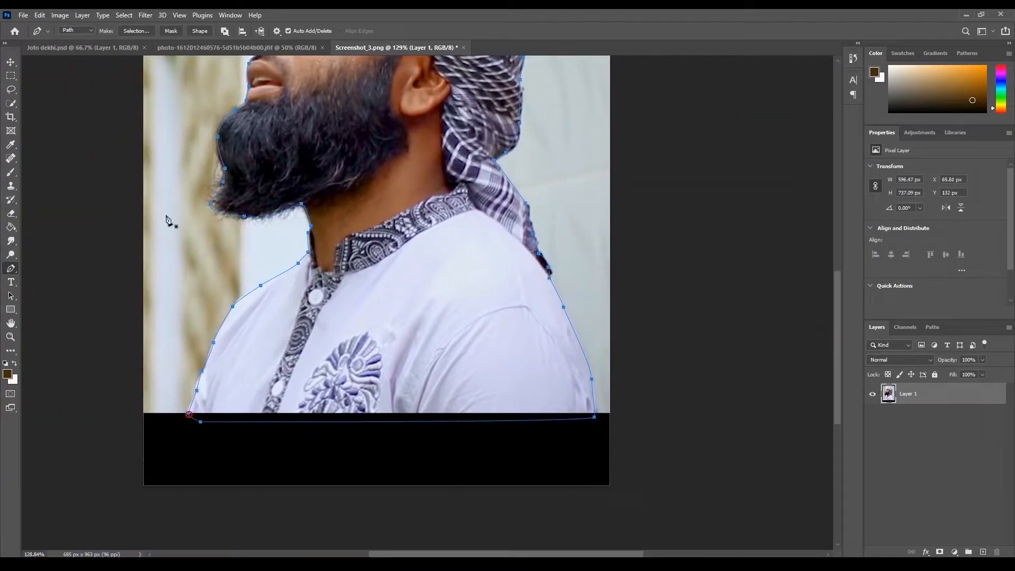
left_click(133, 32)
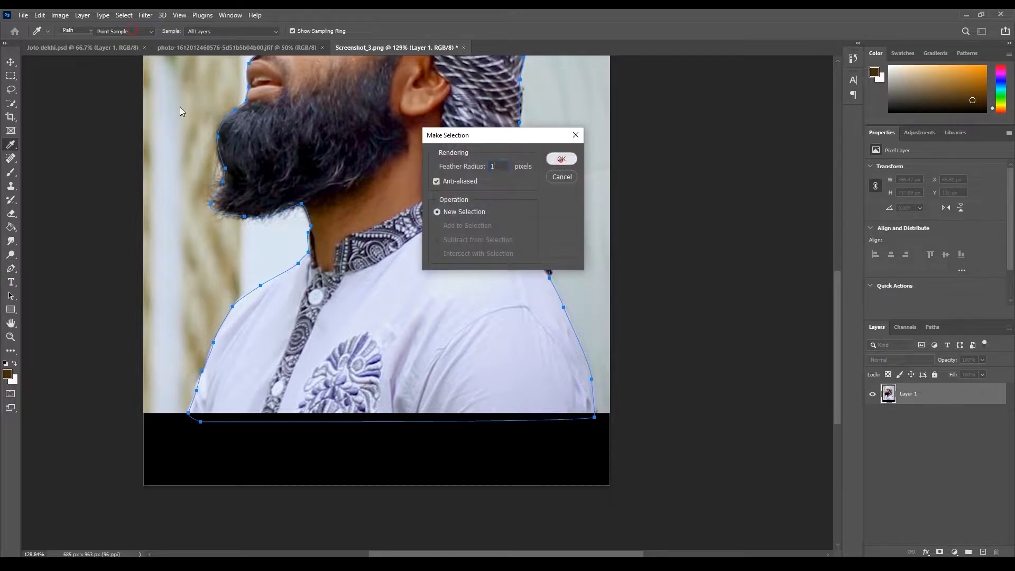
left_click(562, 160)
Move the cut-out man into the Joto dekhi document at about X 960 px, Y 306 px, and save the file
left_click(11, 61)
left_click_drag(338, 112, 515, 226)
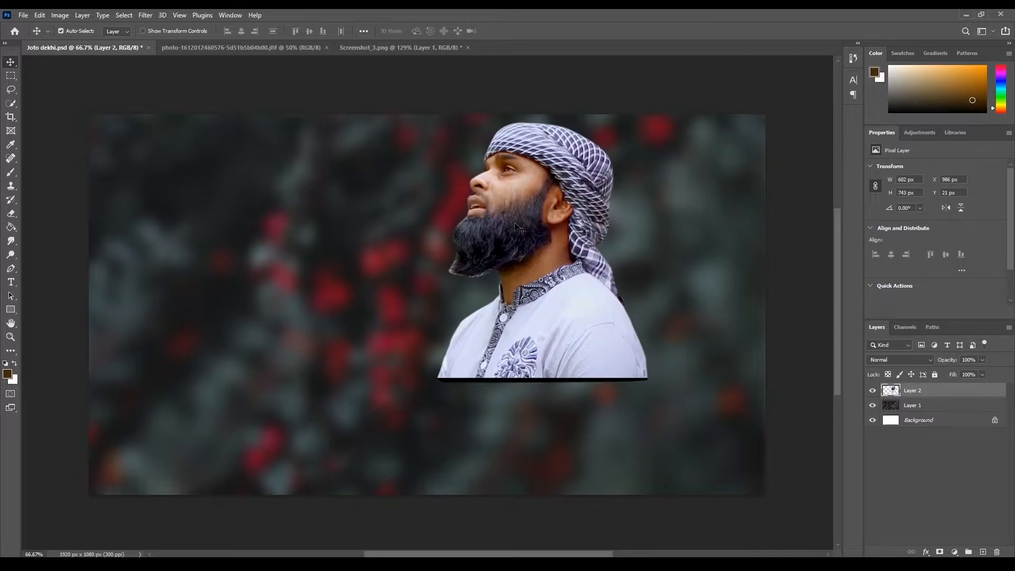
left_click_drag(561, 269, 553, 372)
key("ctrl+s")
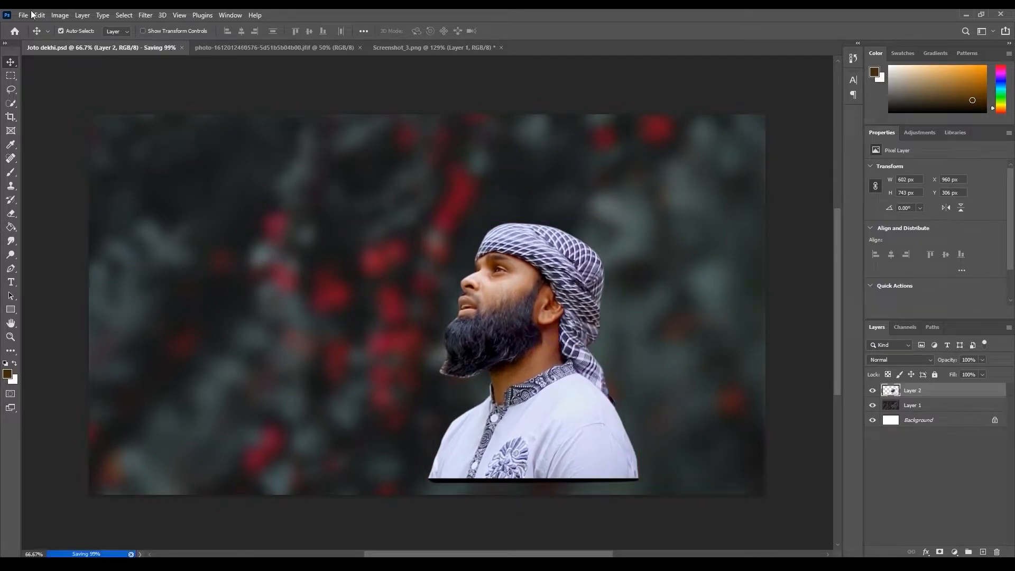
Open the Screenshot_5 image from the Lightshot folder
left_click(23, 15)
left_click(31, 35)
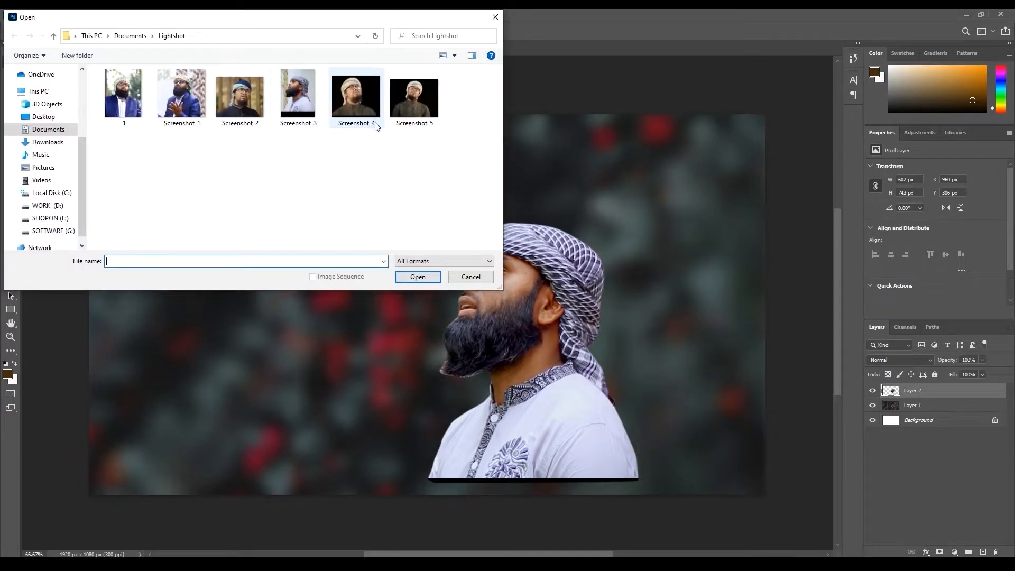
left_click(408, 117)
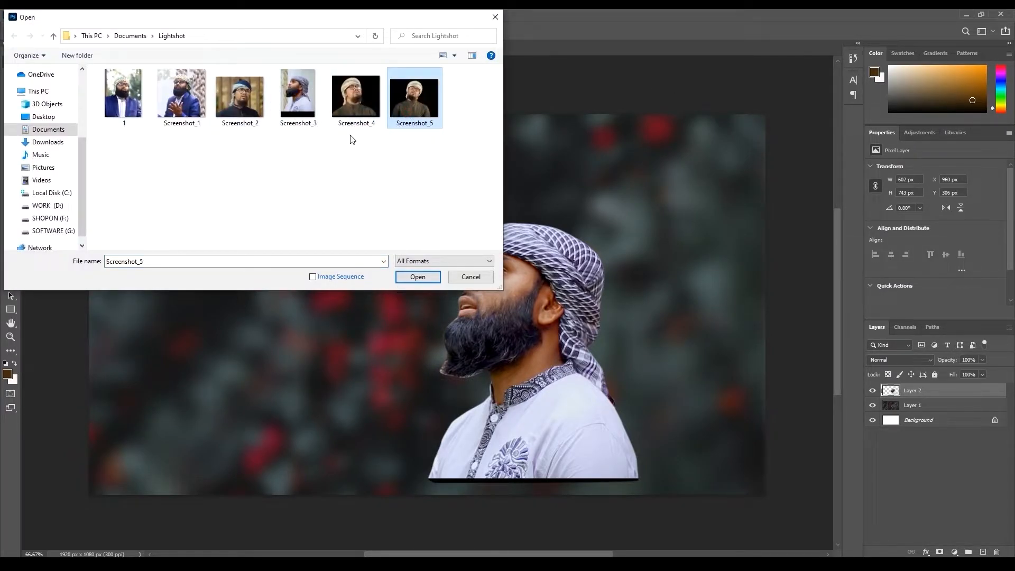
left_click(420, 279)
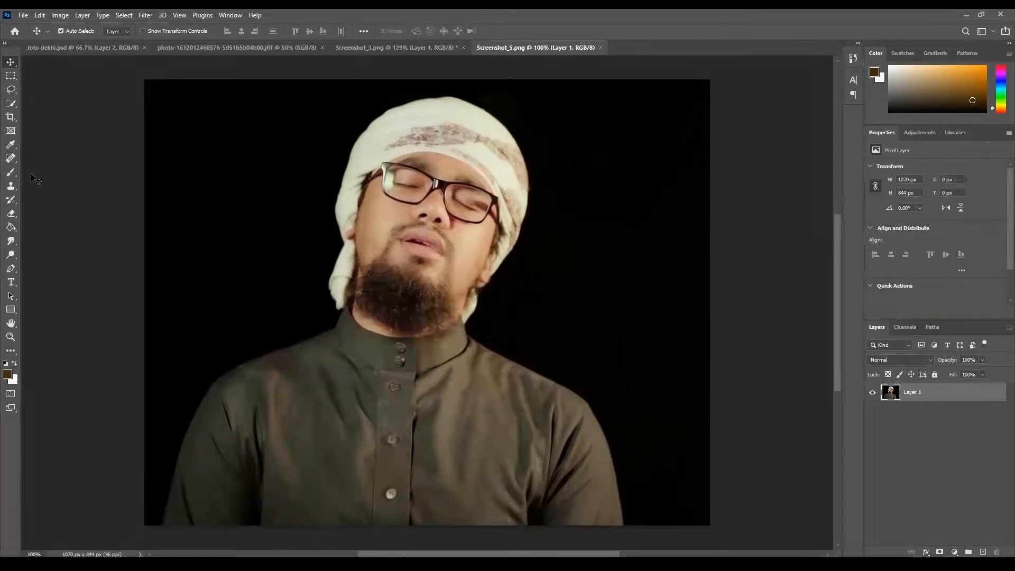
Trace a Pen path from the sleeve's edge at the image's lower left, along the shoulder and neck, up the left side of the headscarf
left_click(10, 270)
scroll(169, 517, "up", 3)
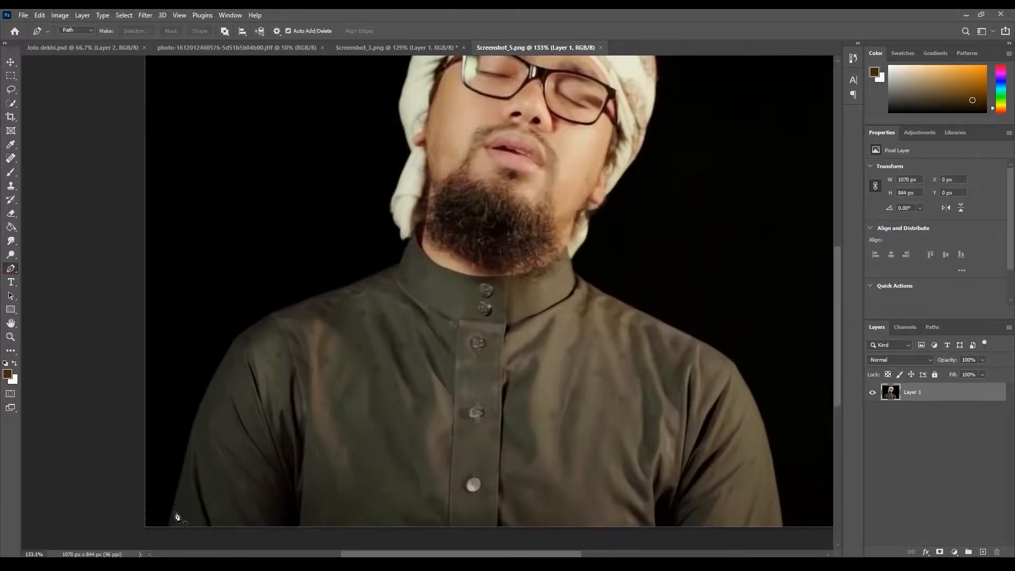
left_click(171, 527)
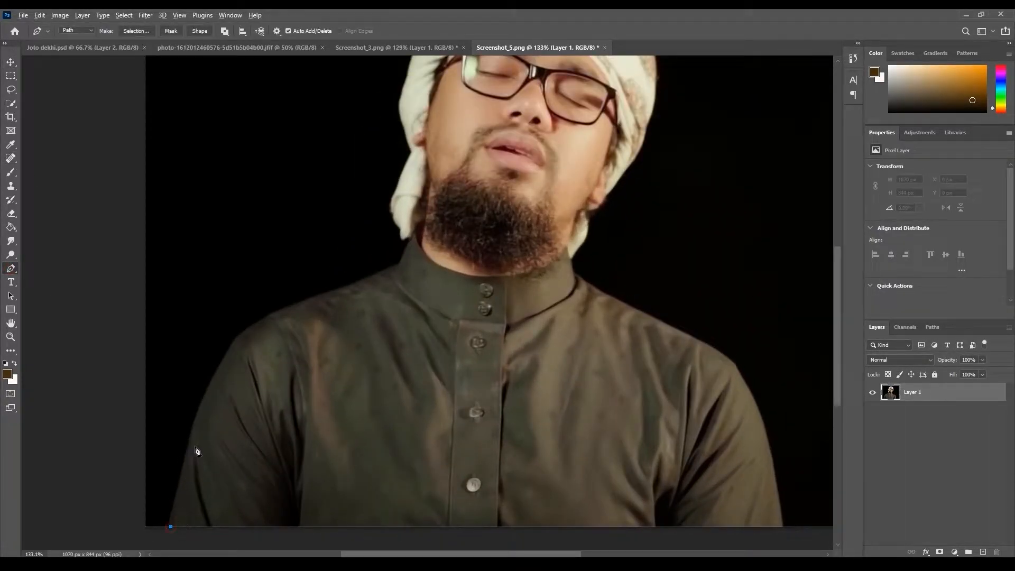
scroll(196, 451, "up", 3)
left_click(169, 335)
left_click(263, 256)
left_click(297, 204)
left_click(337, 125)
left_click(476, 70)
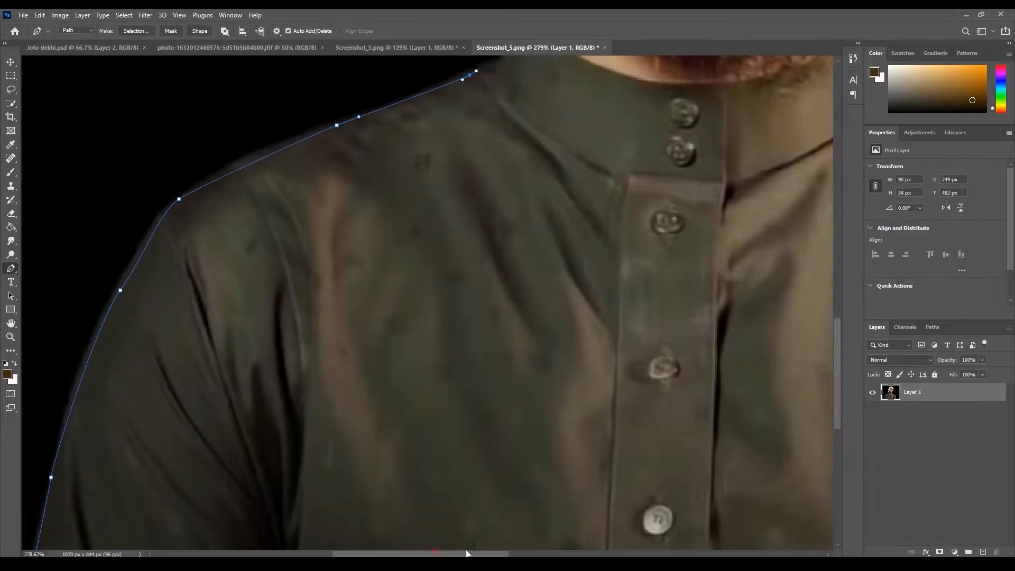
left_click_drag(468, 553, 487, 554)
scroll(402, 328, "up", 7)
left_click(403, 301)
left_click(423, 245)
scroll(402, 212, "up", 5)
left_click_drag(408, 175, 414, 136)
scroll(418, 132, "up", 8)
left_click_drag(479, 244, 485, 236)
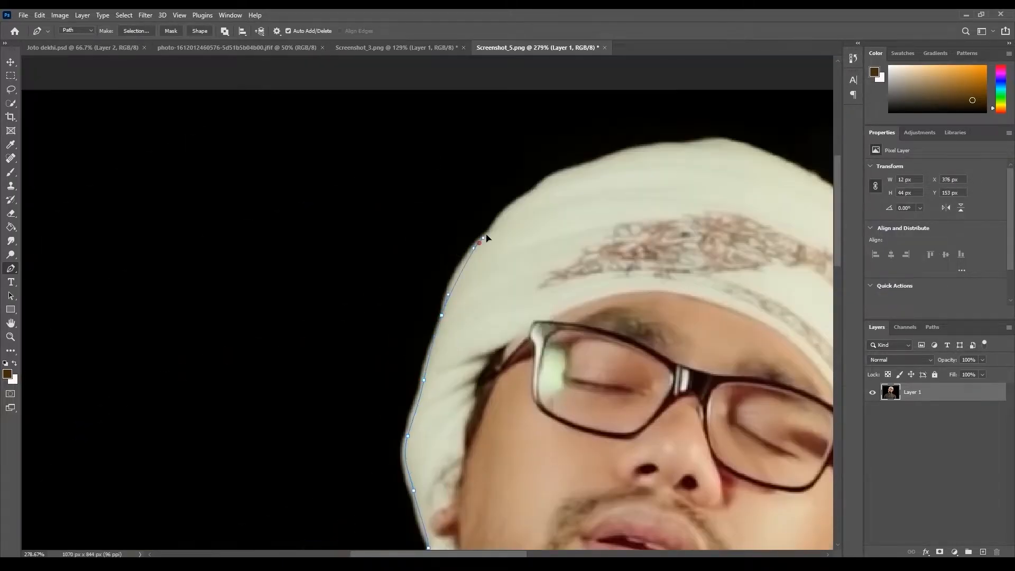
Continue the path down the headscarf's right side, shoulder and sleeve, close it at the start, and convert it to a new selection with 1-pixel feather
left_click_drag(429, 553, 495, 553)
left_click(622, 402)
left_click(611, 449)
scroll(624, 423, "down", 6)
left_click(560, 223)
left_click(525, 270)
left_click(492, 292)
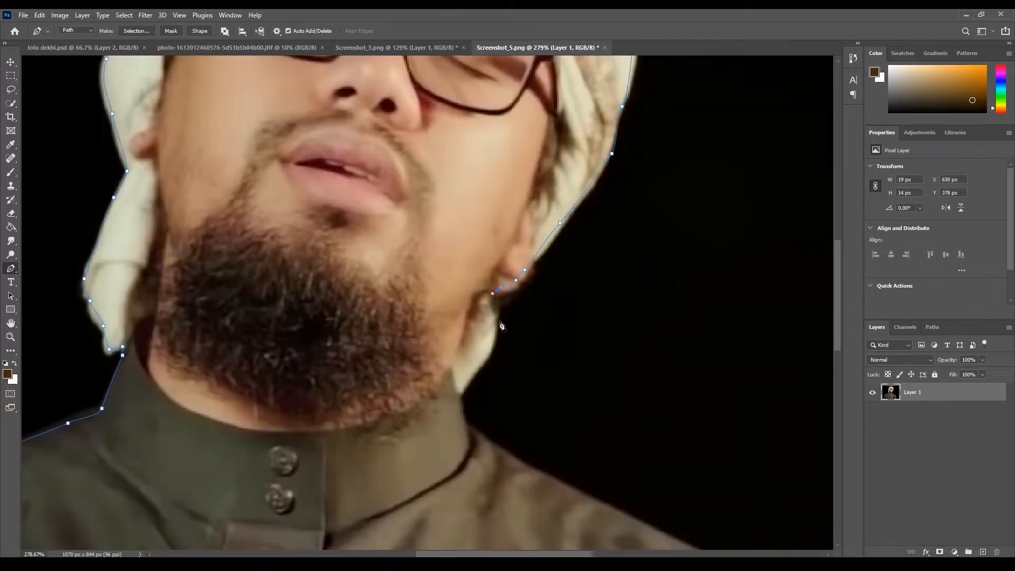
left_click(545, 476)
left_click(639, 526)
left_click_drag(835, 273, 834, 311)
left_click_drag(667, 264, 684, 288)
left_click_drag(745, 422, 750, 460)
left_click_drag(777, 390, 772, 417)
scroll(586, 364, "down", 5)
left_click(117, 375)
left_click(136, 31)
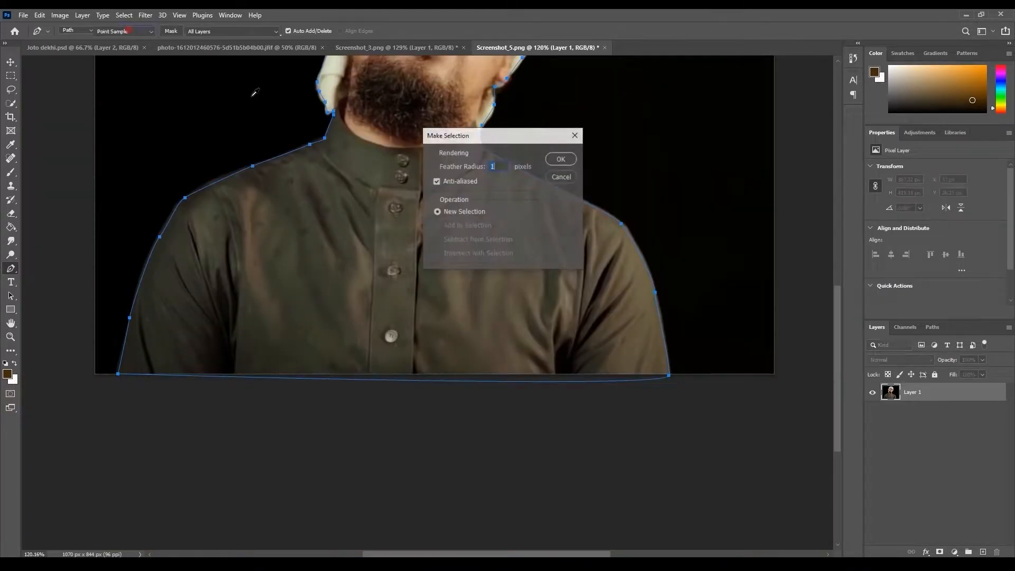
left_click(562, 159)
Move the cut-out man in glasses into the Joto dekhi document, overlapping the first portrait at the canvas's lower right
key("v")
left_click_drag(353, 76, 90, 48)
left_click_drag(568, 236, 651, 315)
Enlarge the man in glasses to about 1089 x 1012 px and place him at about X 932 px, Y 101 px
key("ctrl+t")
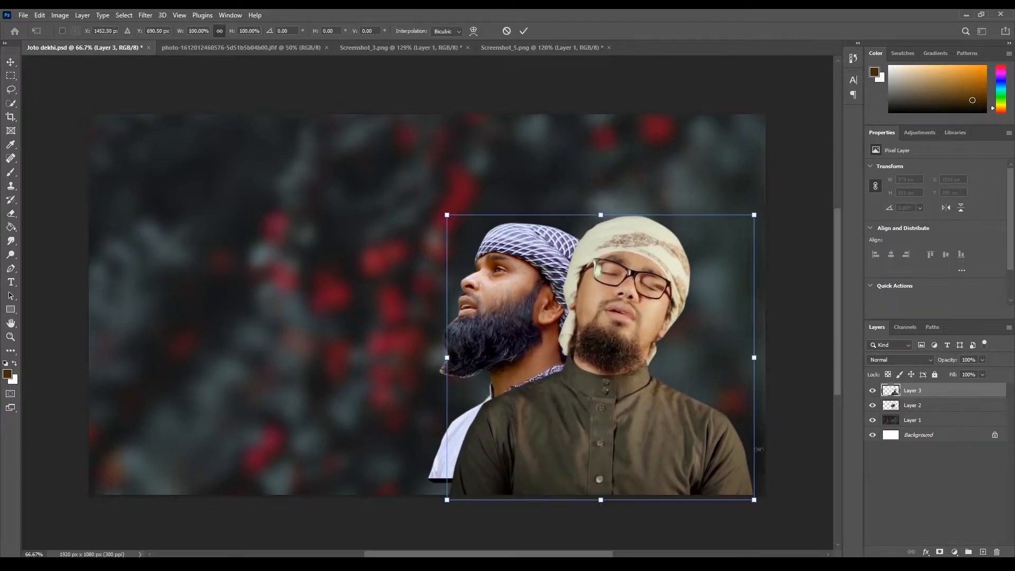
left_click_drag(755, 214, 830, 144)
left_click_drag(680, 270, 650, 280)
key("Return")
Enlarge and slightly rotate the man in the patterned headscarf on Layer 2 to about 769 x 984 px, at about X 906 px, Y 115 px
left_click(912, 405)
key("ctrl+t")
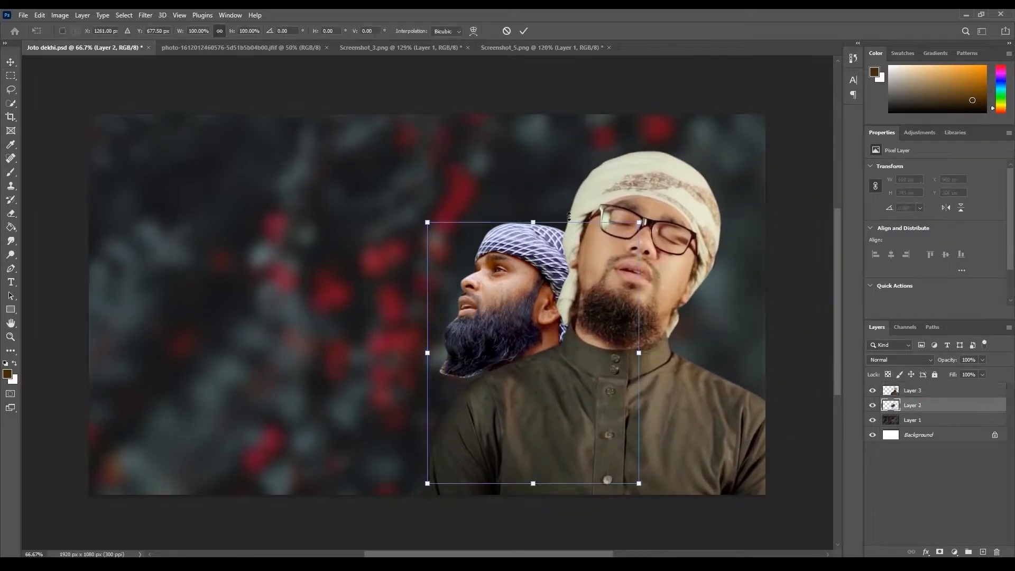
left_click_drag(638, 222, 690, 156)
left_click_drag(552, 246, 526, 254)
left_click_drag(725, 161, 709, 145)
left_click_drag(606, 242, 597, 243)
mouse_move(685, 134)
left_mouse_down()
mouse_move(681, 119)
mouse_move(668, 132)
left_mouse_up()
key("Return")
left_click_drag(493, 275, 487, 266)
Erase the leftover fringe below the tip of the beard on Layer 2 with a soft 50 px Eraser
left_click(11, 214)
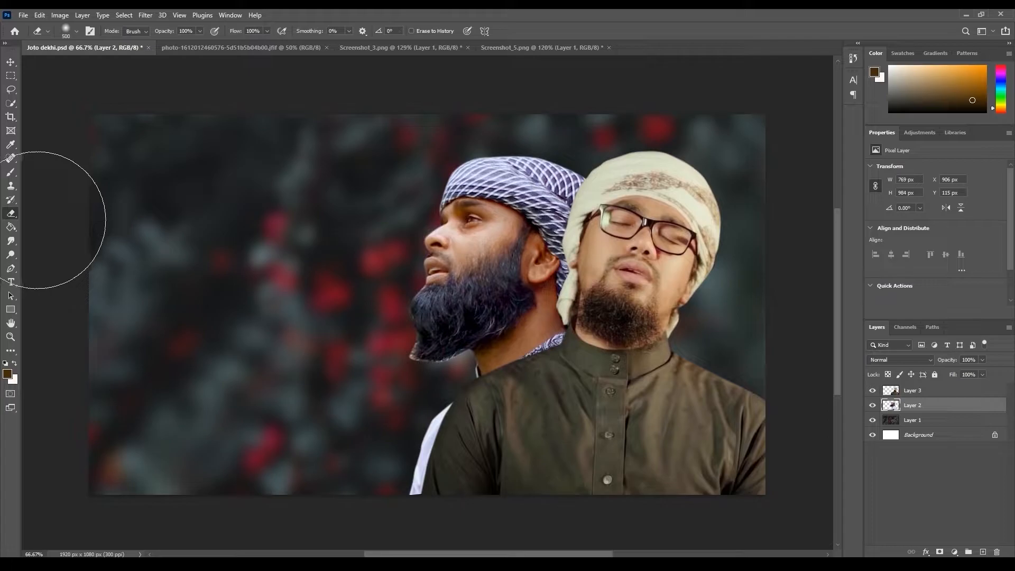
key("bracketleft")
key("bracketleft")
key("bracketleft")
key("bracketleft")
key("bracketleft")
key("bracketleft")
key("bracketleft")
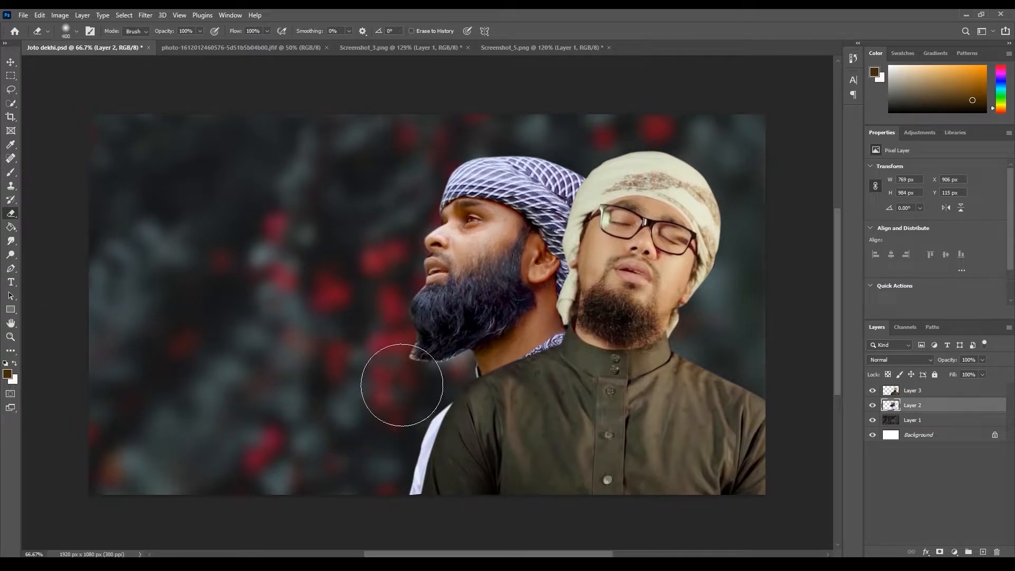
scroll(401, 366, "up", 5)
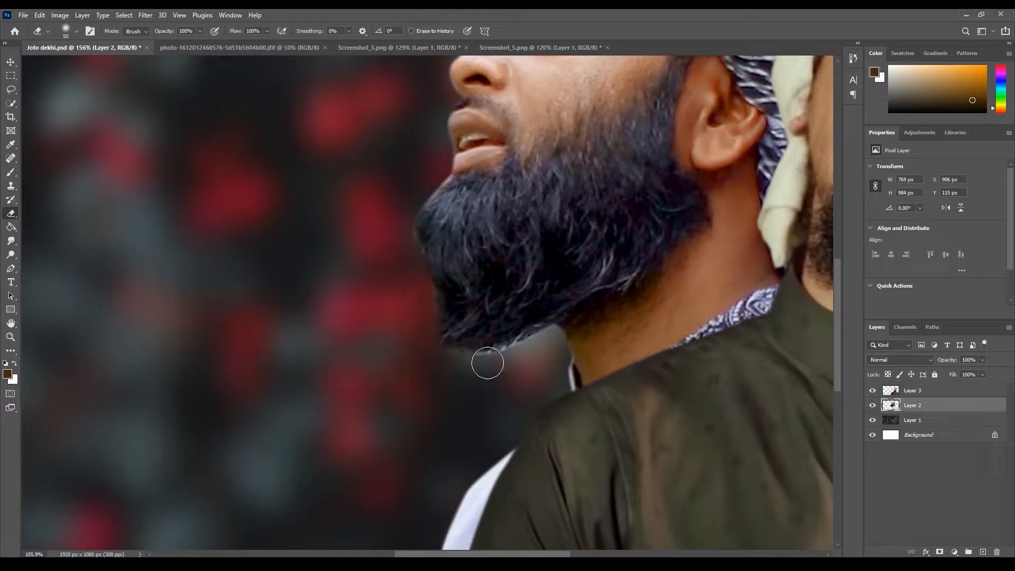
scroll(374, 364, "down", 4)
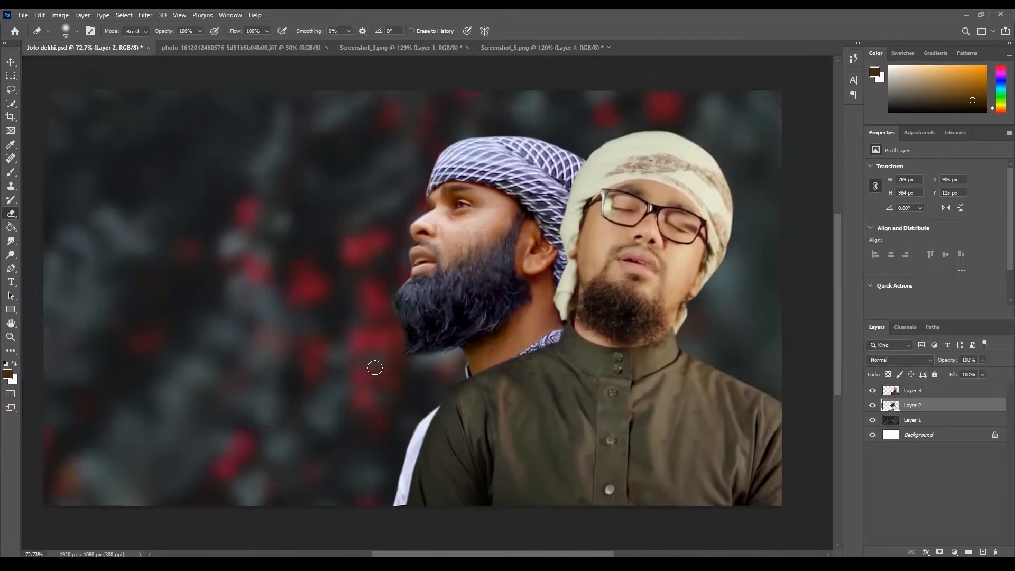
scroll(374, 368, "down", 2)
key("v")
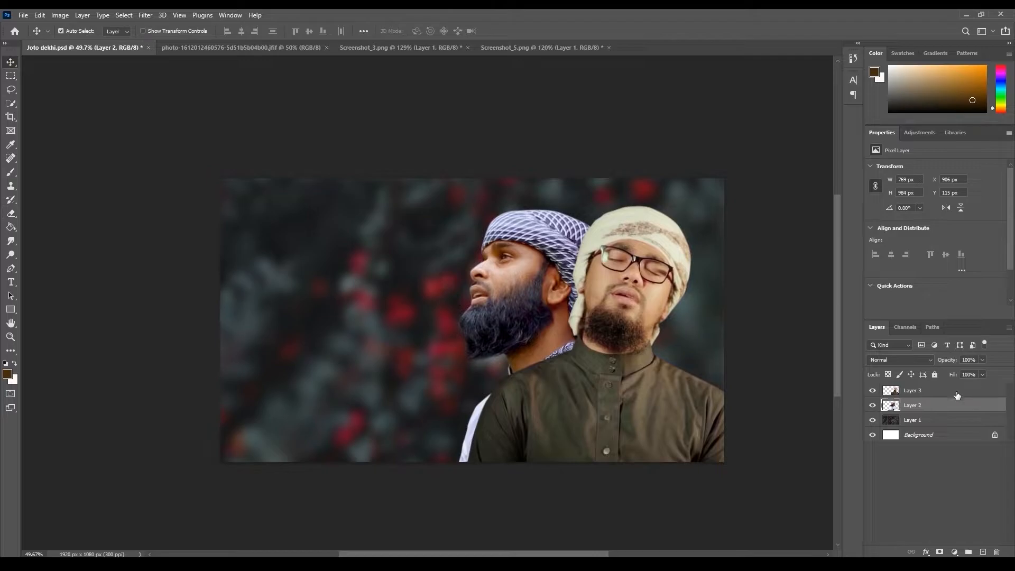
Apply the Camera Raw Filter to Layer 2 with Temperature -6 and adjusted Basic tone settings
left_click(145, 14)
left_click(248, 94)
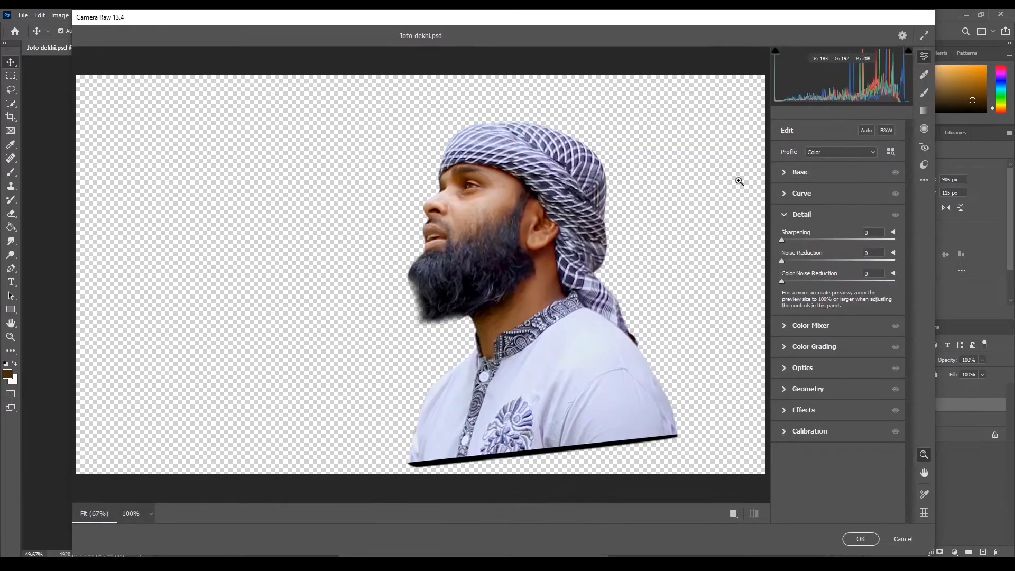
left_click_drag(808, 241, 835, 214)
left_click(816, 184)
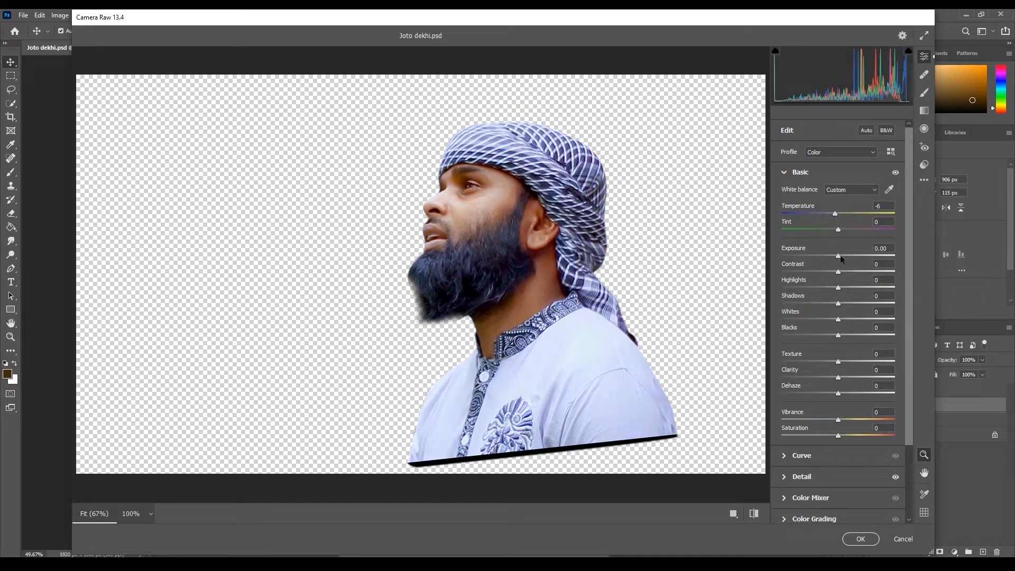
left_click_drag(839, 254, 817, 376)
left_click(860, 539)
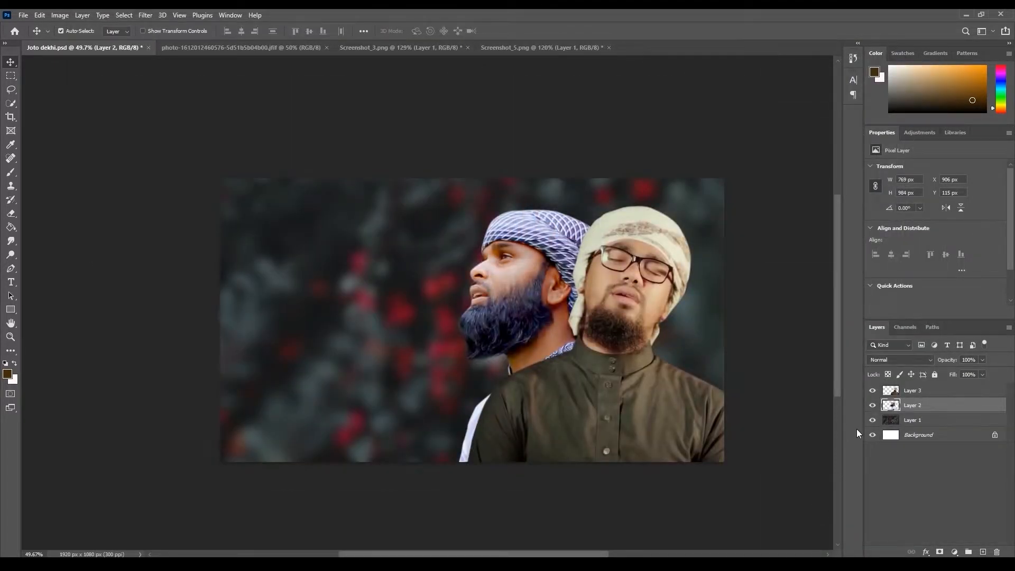
Apply the Camera Raw Filter to Layer 3 with Temperature -7, Exposure +0.30, Highlights -19, Shadows -2, increased Texture and Sharpening 56
left_click(926, 396)
left_click(146, 15)
left_click(177, 97)
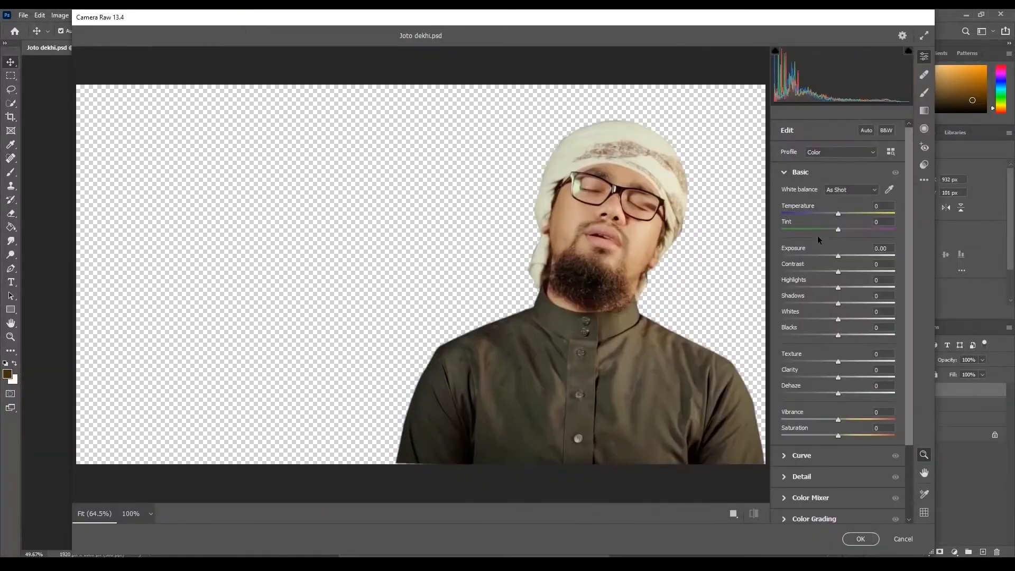
left_click_drag(837, 215, 834, 214)
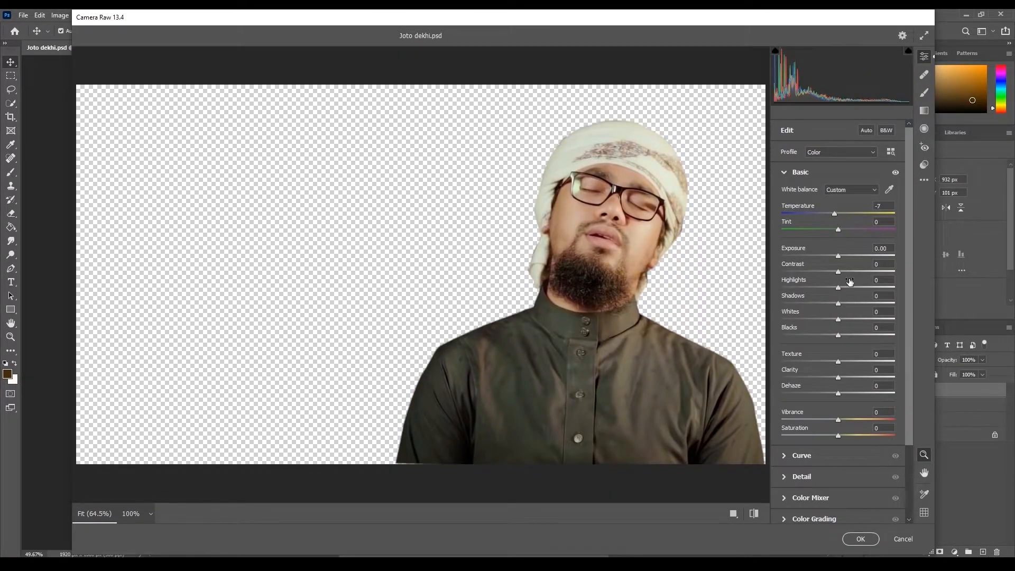
left_click_drag(838, 256, 842, 257)
left_click_drag(841, 303, 825, 287)
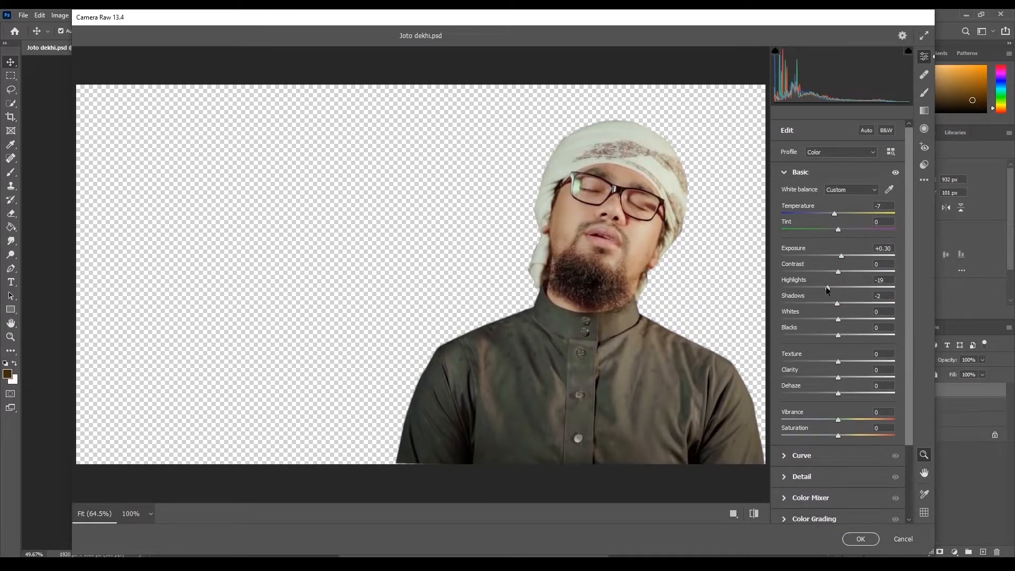
left_click_drag(838, 361, 864, 361)
left_click(785, 477)
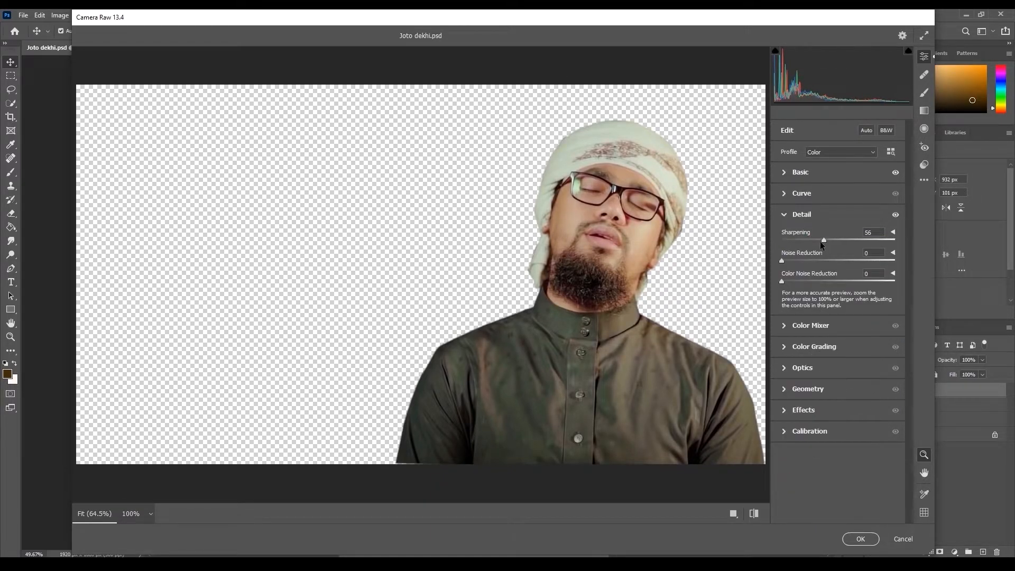
left_click(860, 539)
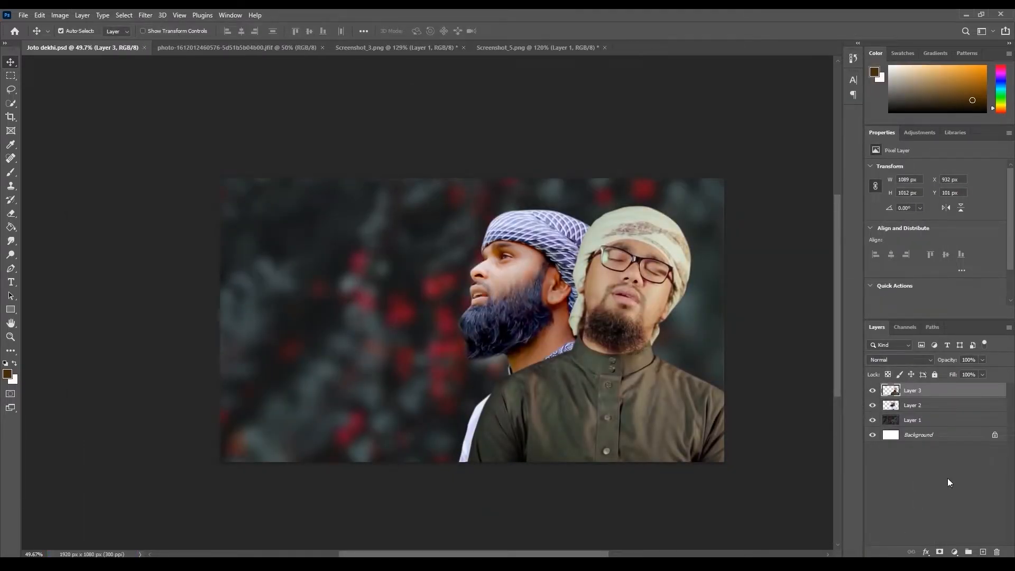
Duplicate the berry background on Layer 1 and move the copy above both portrait layers
left_click(914, 421)
key("ctrl+j")
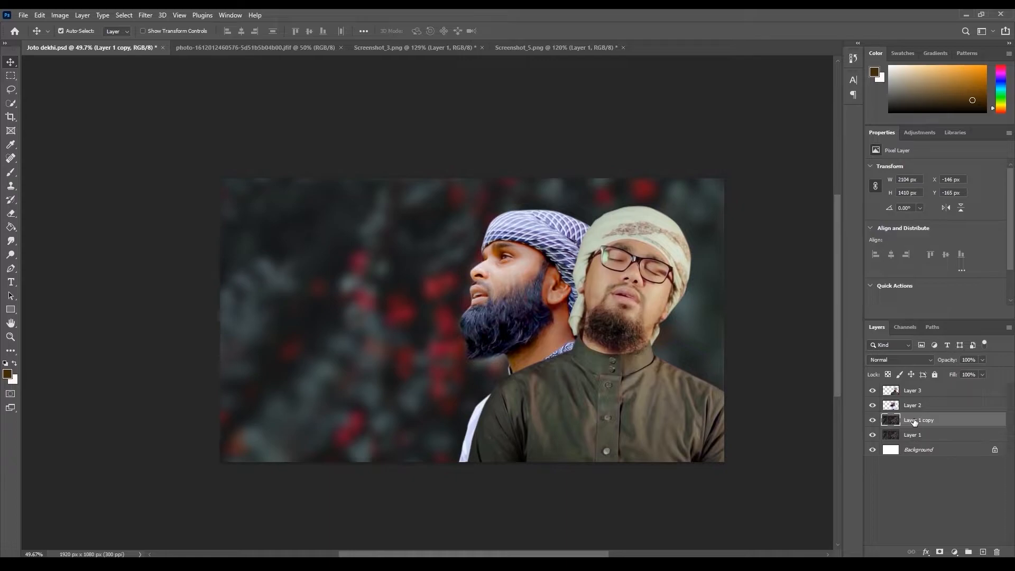
left_click_drag(882, 414, 933, 388)
Delete the upper 1920 x 892 px of the canvas area from the background copy and clear the selection
left_click(11, 77)
left_click_drag(219, 178, 768, 407)
key("Delete")
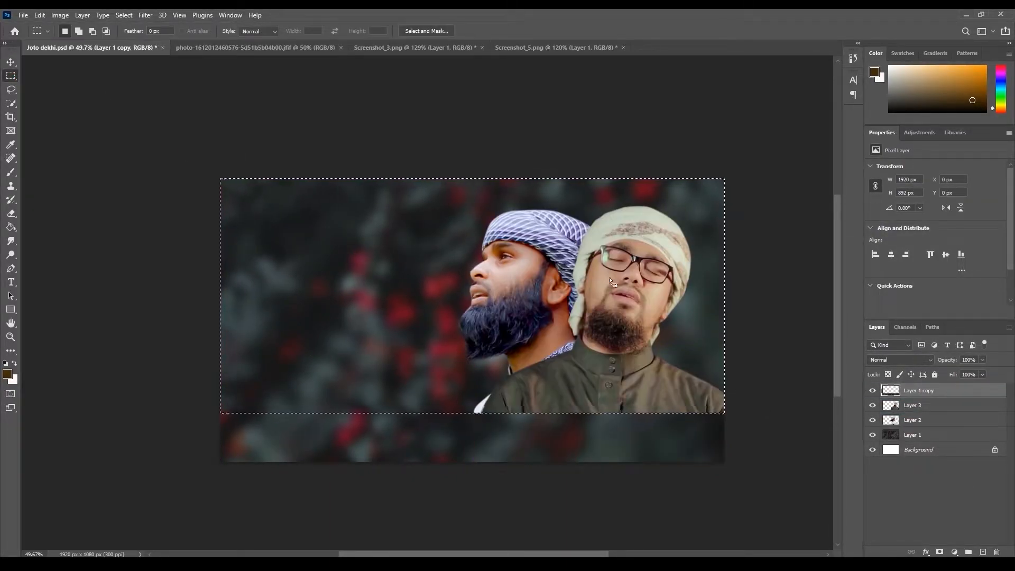
key("ctrl+d")
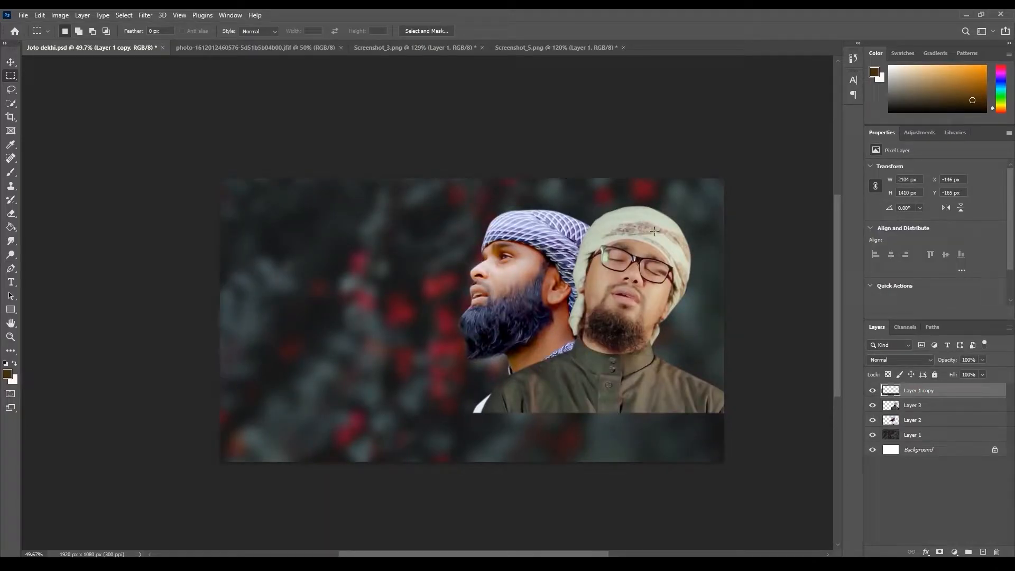
Apply a Gaussian Blur of 81.2 pixels to the background copy to fade the portraits' lower edge, and save the file
left_click(145, 15)
mouse_move(213, 151)
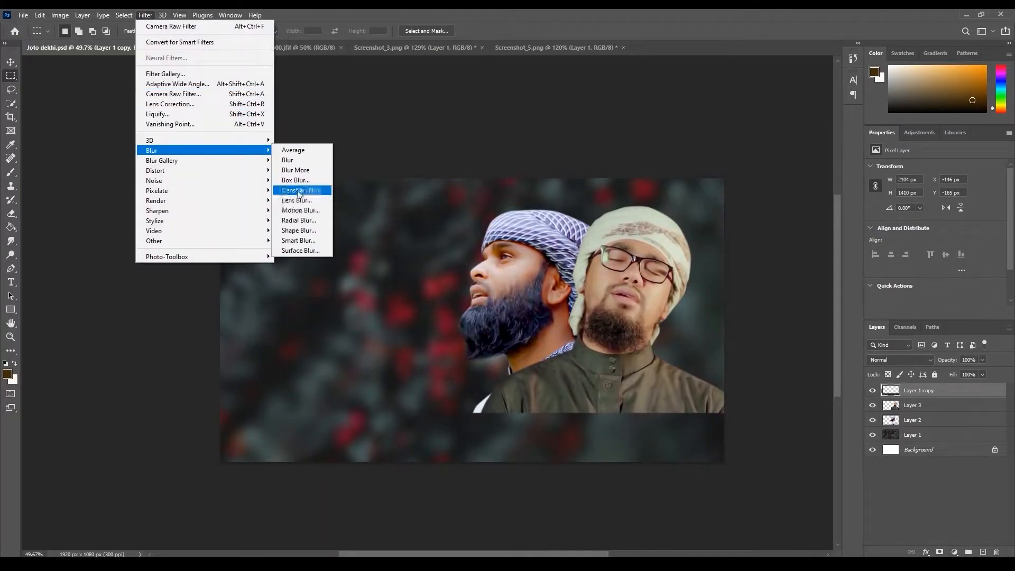
left_click(299, 190)
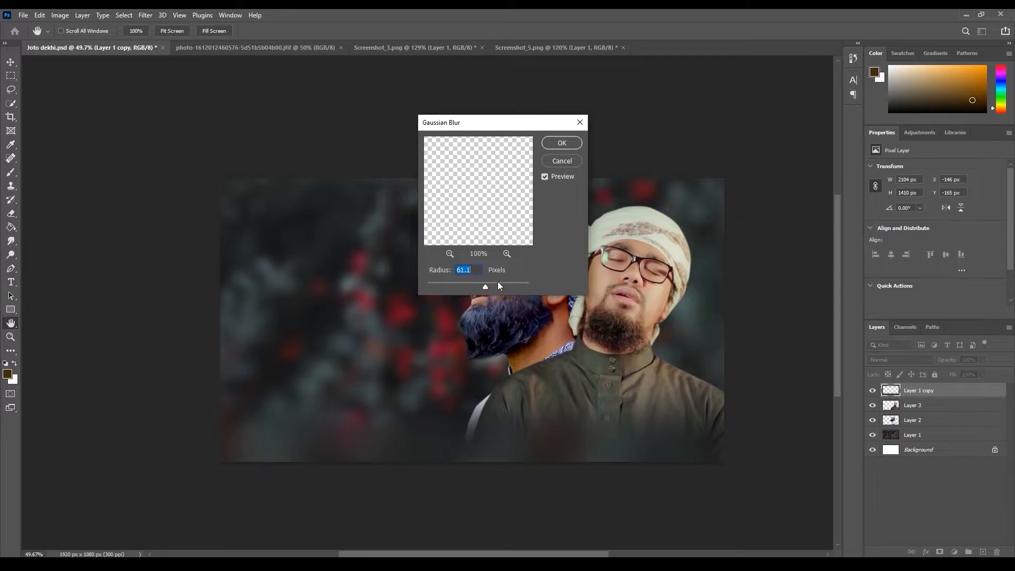
mouse_move(487, 285)
left_mouse_down()
mouse_move(472, 287)
mouse_move(490, 289)
left_mouse_up()
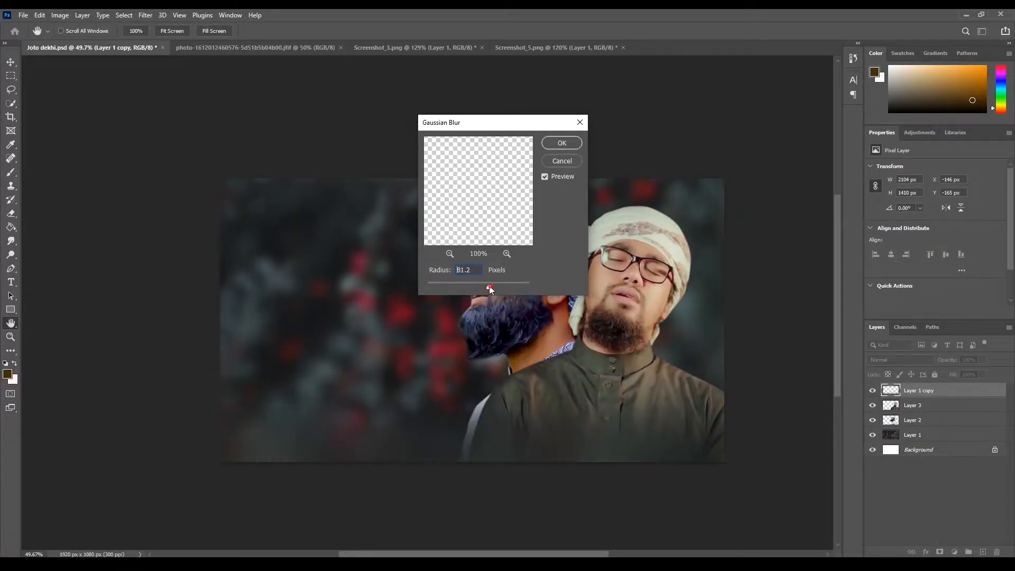
left_click(562, 143)
key("m")
key("ctrl+s")
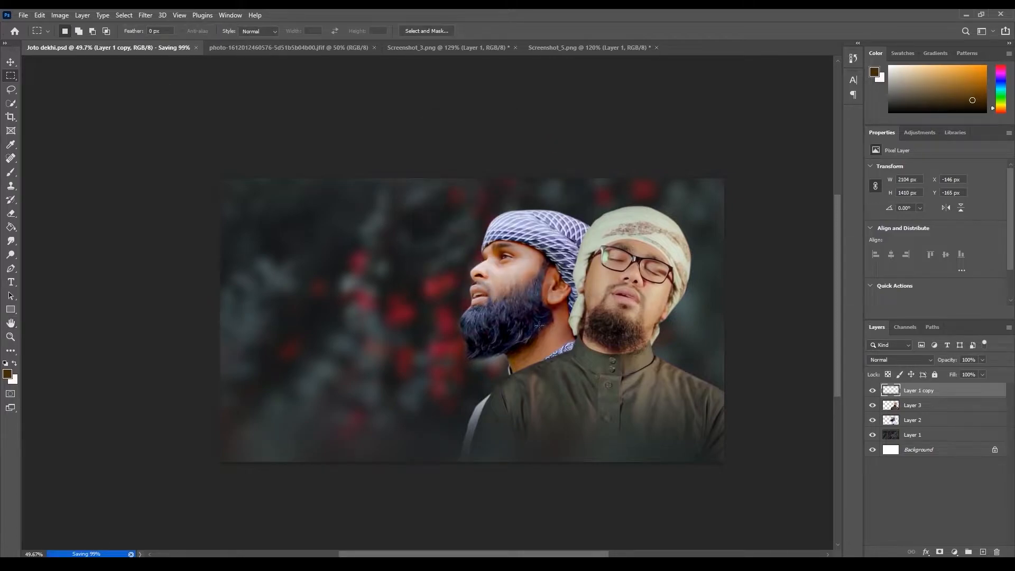
Add the white Bengali text "যত" in SutonnyMJ Bold, 24 pt, on the empty area beside the portraits
key("v")
scroll(533, 297, "up", 2)
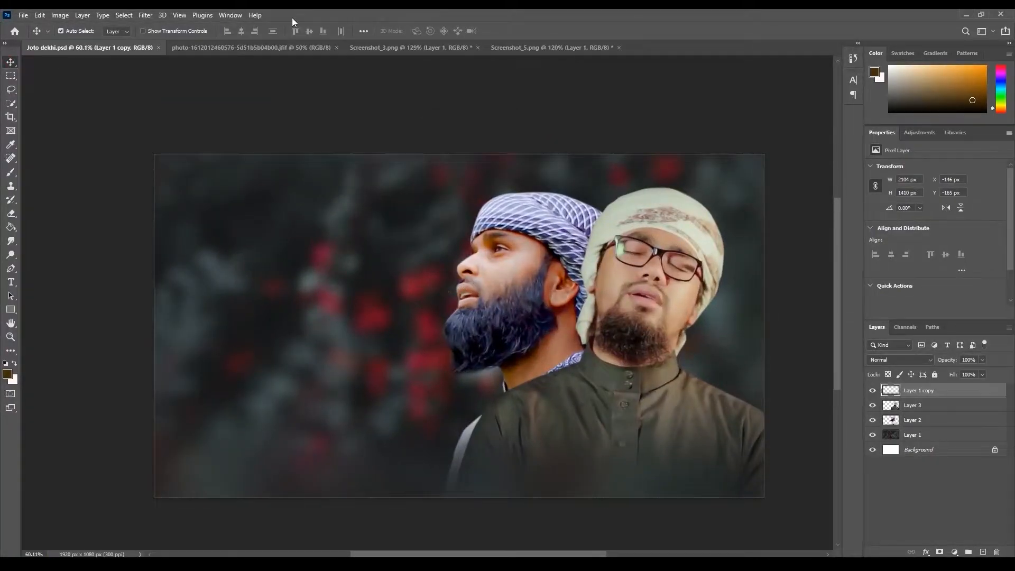
left_click(11, 270)
left_click_drag(11, 282, 48, 279)
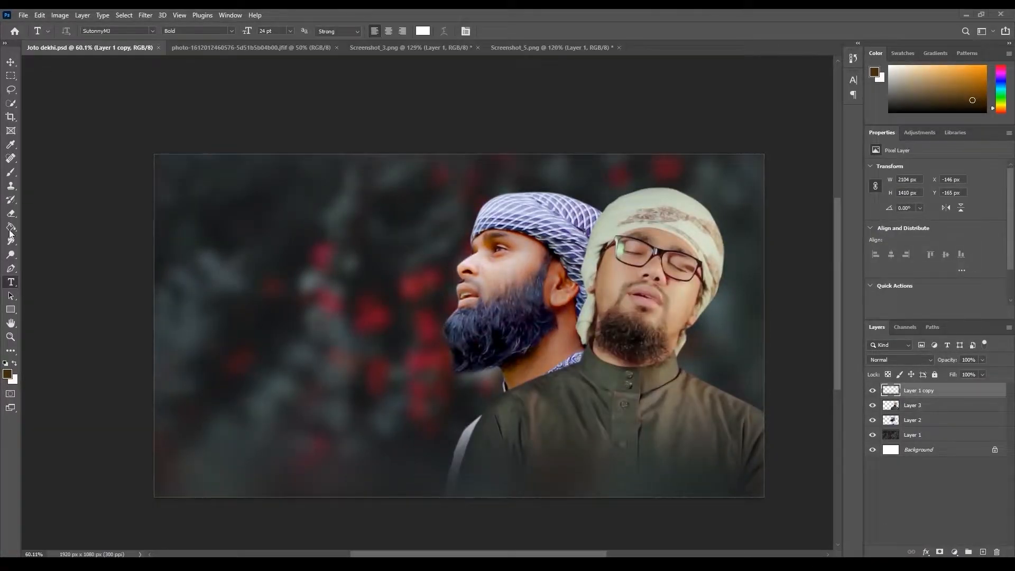
left_click(289, 279)
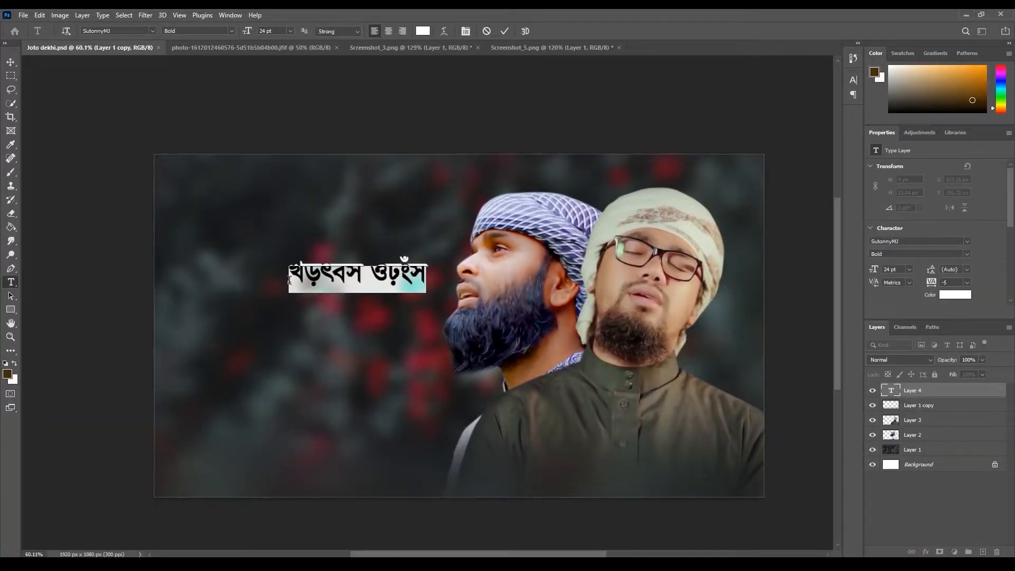
type("h")
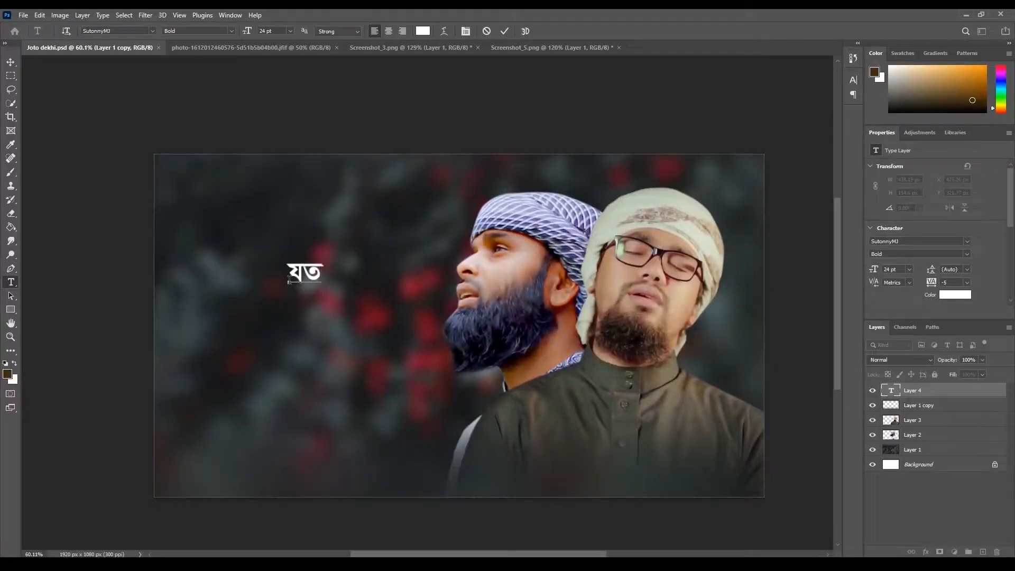
Change the font of the text "যত" to Li Trinoyonee ANSI V2
key("ctrl+a")
left_click(152, 31)
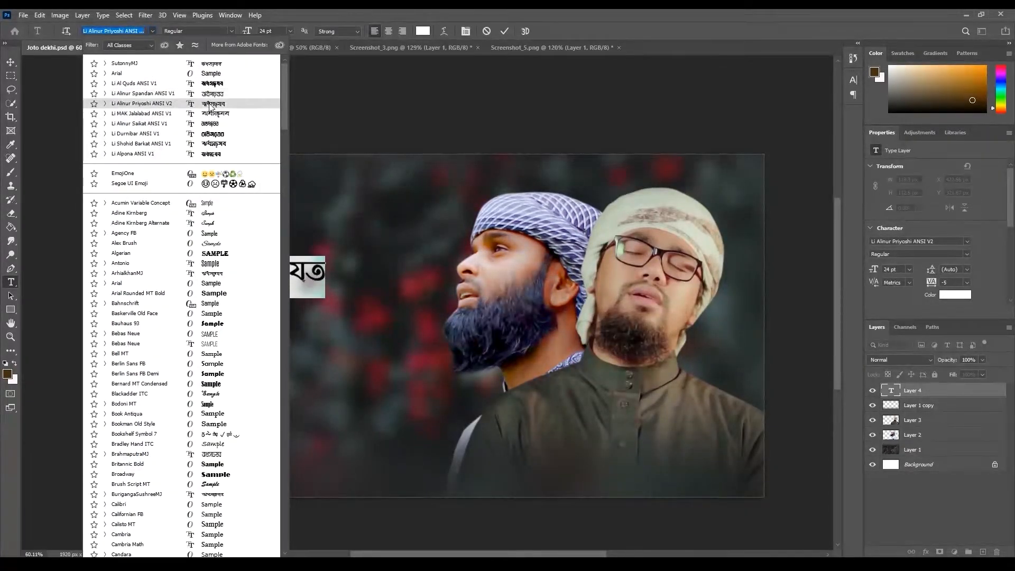
left_click_drag(284, 114, 277, 281)
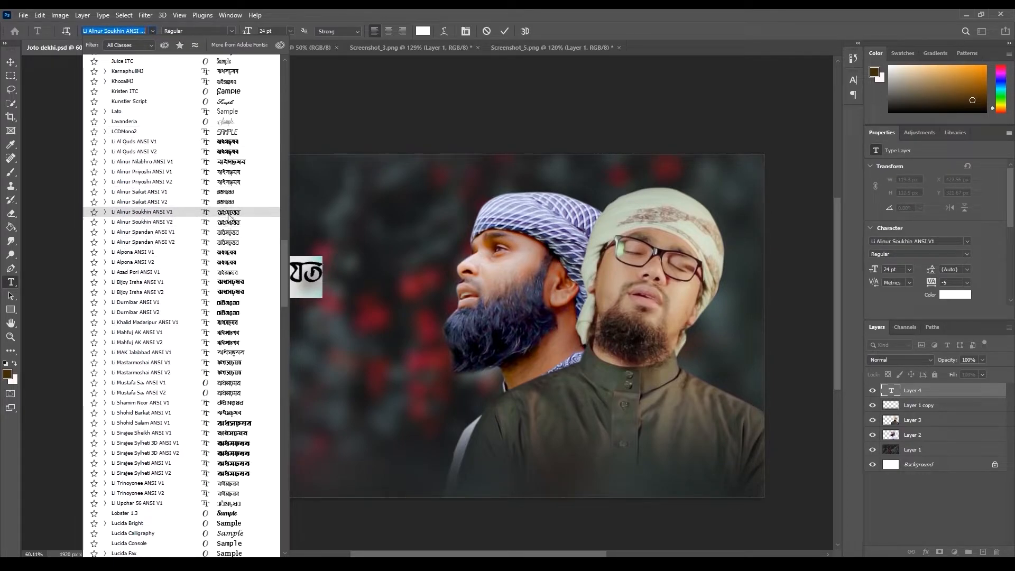
scroll(238, 415, "down", 3)
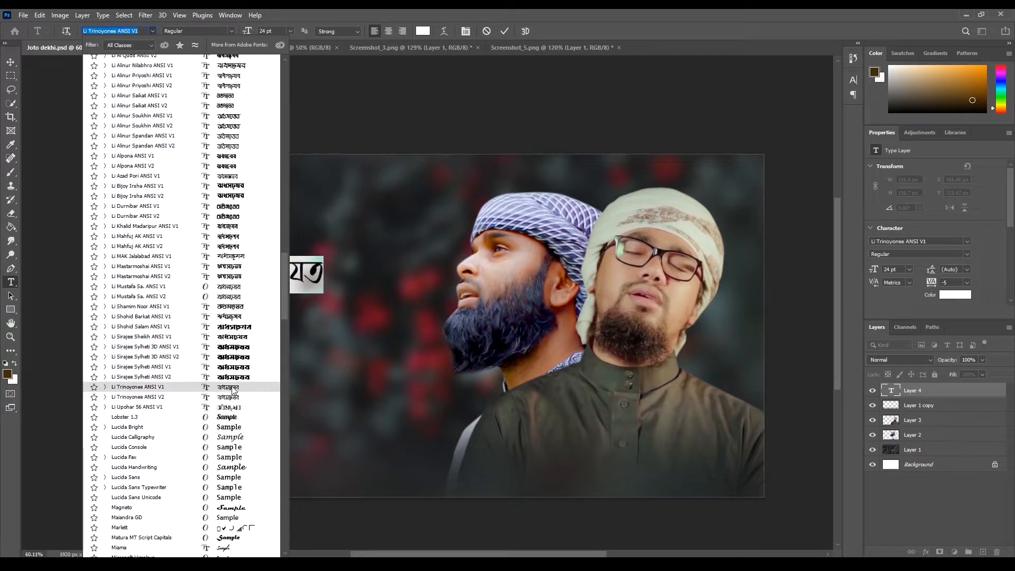
left_click(231, 397)
left_click(915, 394)
Add the word "দেখি" as separate text in the same font and place it just below "যত", slightly indented
left_click(294, 299)
key("BackSpace")
type("েদখি")
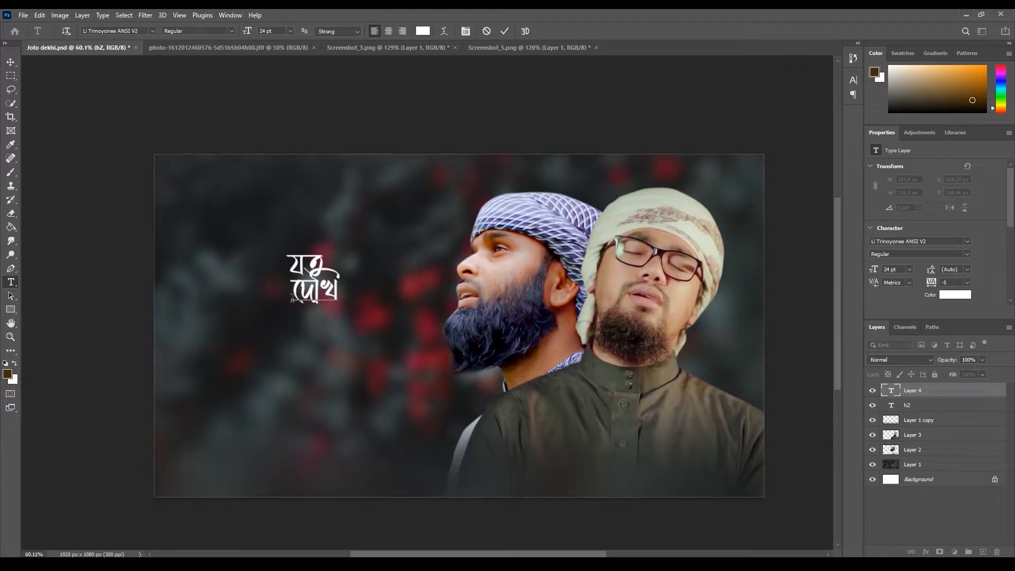
left_click(326, 333)
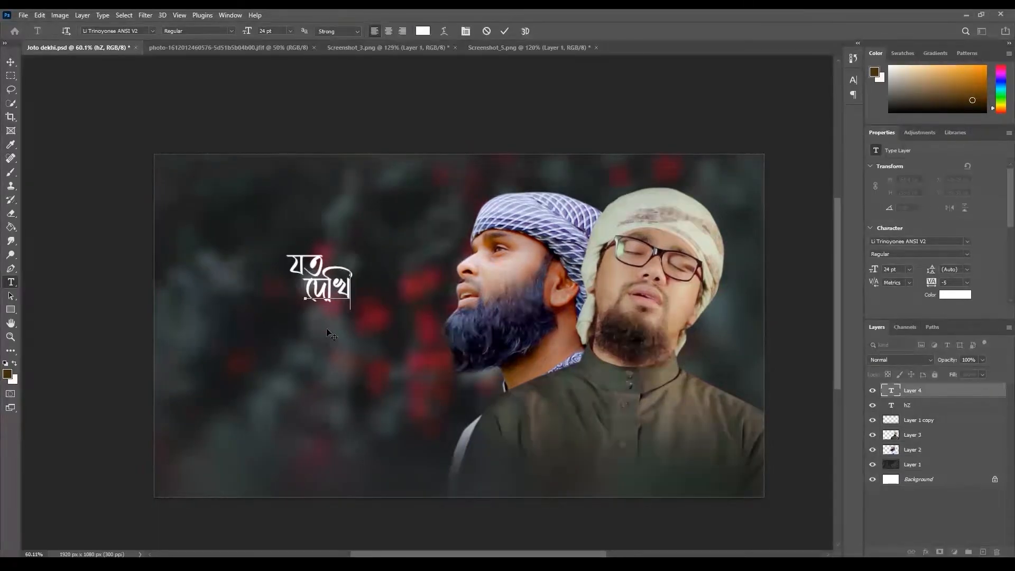
Add the word "লাগে" as a third text layer and place it under "দেখি", left-aligned with "যত"
left_click(289, 344)
type("লোাগে")
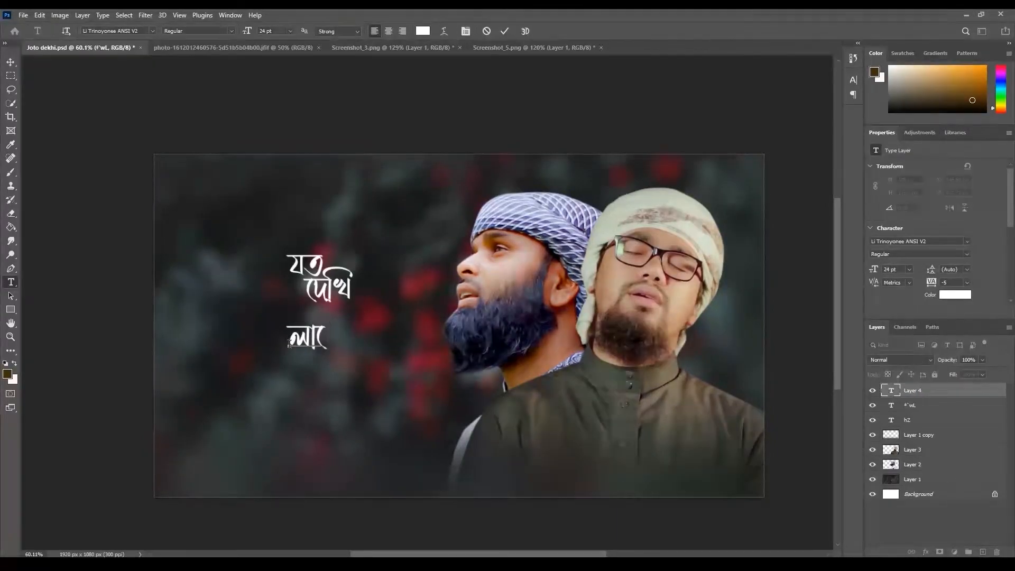
left_click_drag(315, 351, 317, 349)
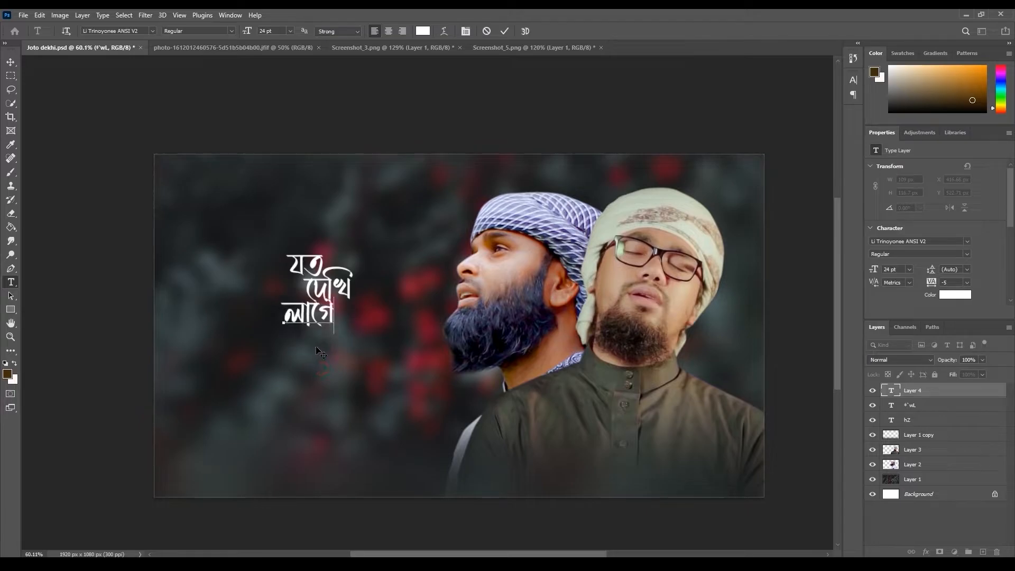
left_click(325, 353)
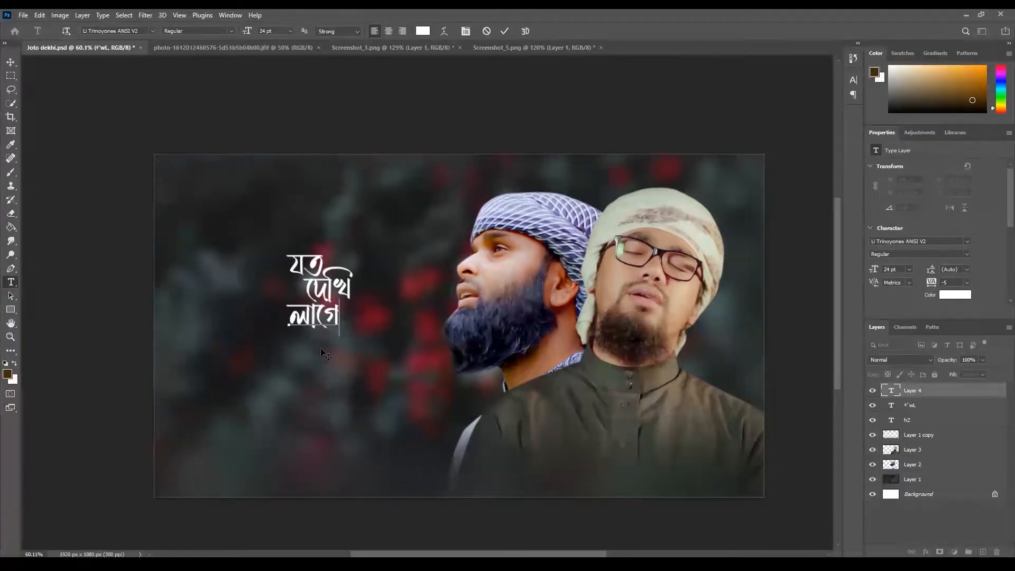
Add the word "ভালো" as a fourth text layer and place it under "লাগে", slightly indented
left_click(306, 363)
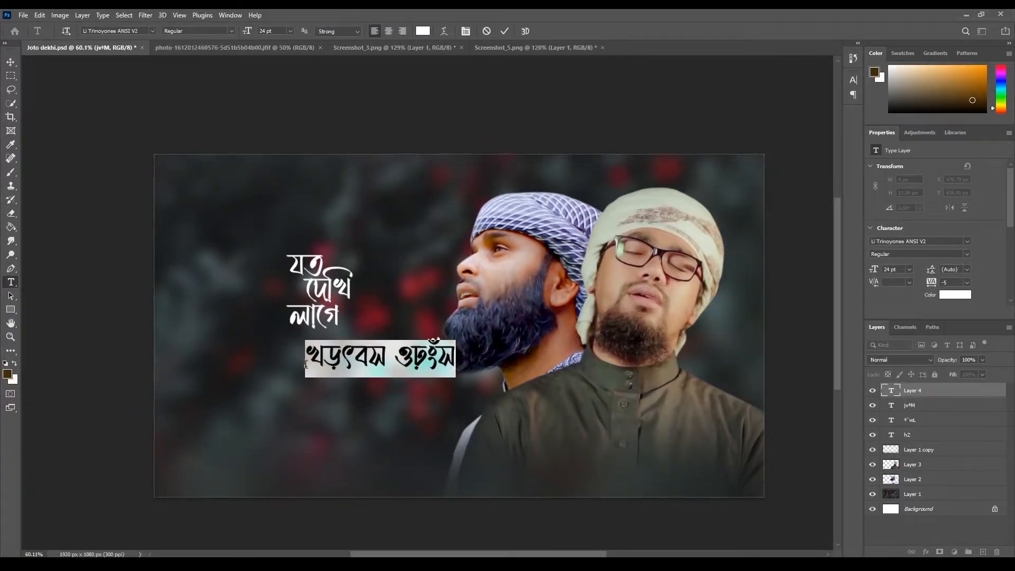
type("ভালো")
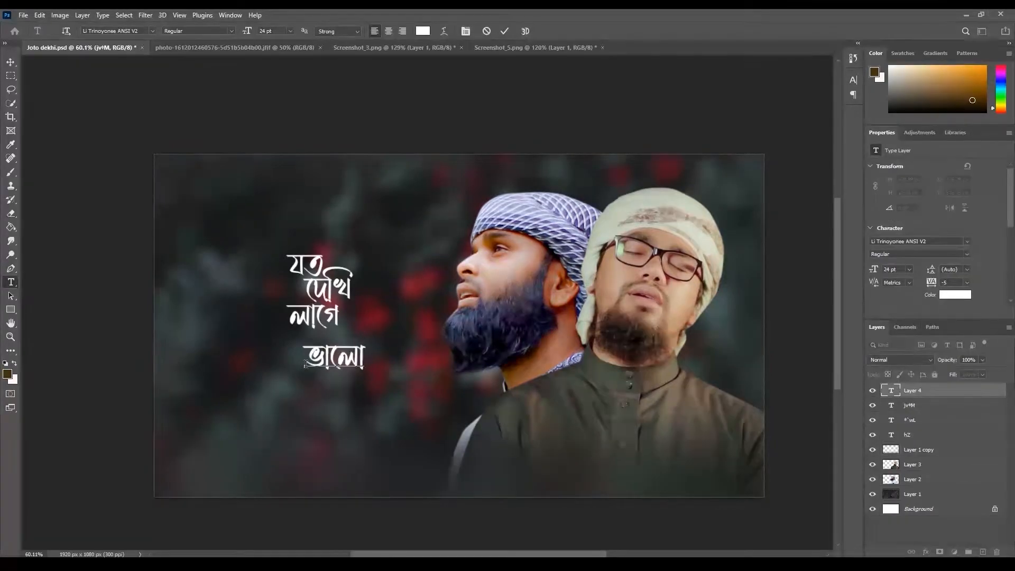
left_click_drag(346, 405, 344, 390)
left_click(926, 390)
Enlarge the four title words together to 44.8 pt and reposition them in the empty area beside the portraits
left_click(912, 405)
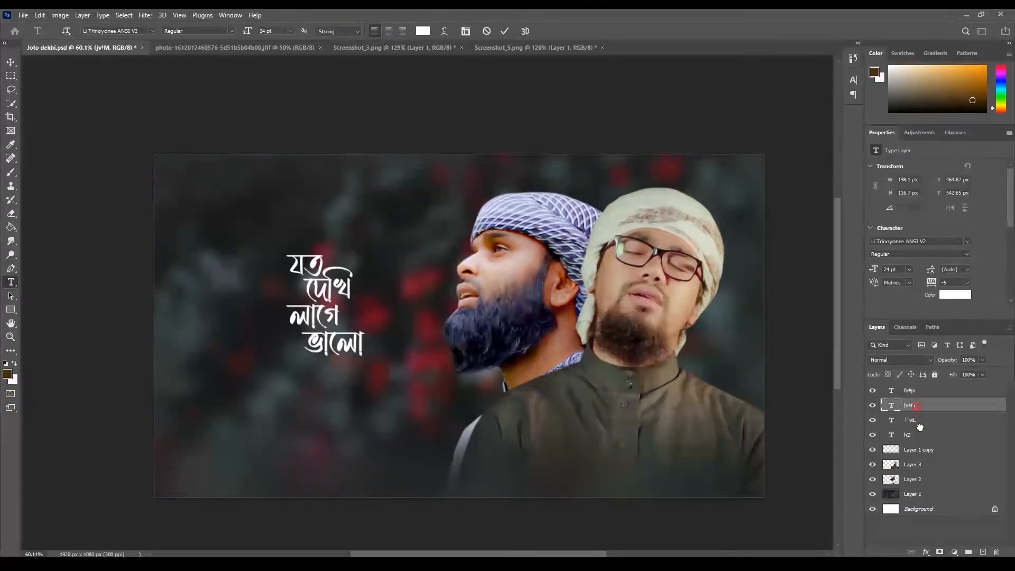
left_click(911, 420, "ctrl")
left_click(911, 435, "ctrl")
left_click(915, 391, "ctrl")
key("ctrl+t")
left_click_drag(365, 356, 430, 444)
left_click_drag(312, 328, 266, 313)
key("Return")
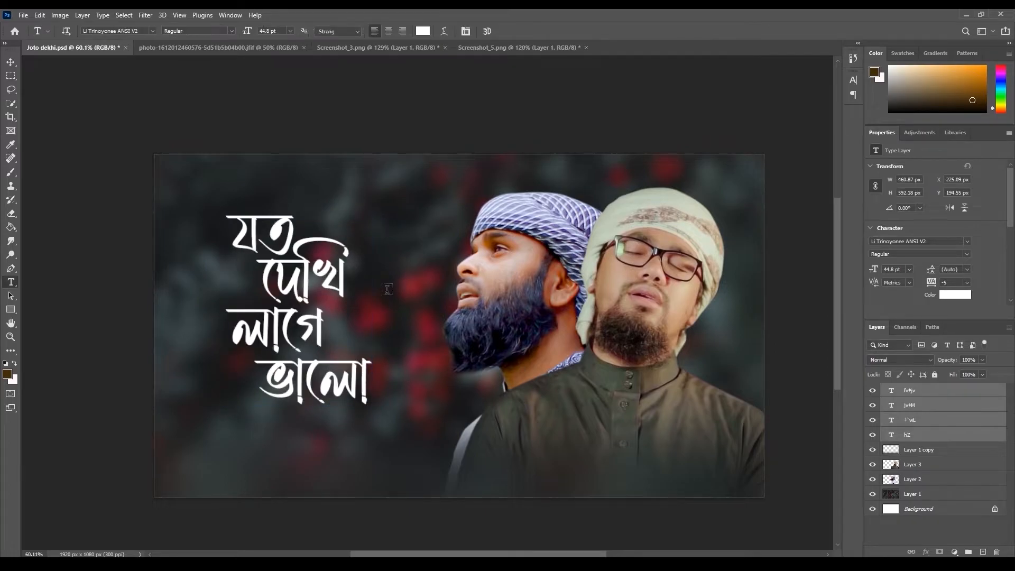
Nudge the word "দেখি" up and slightly left so it sits closer to "যত"
left_click(9, 62)
left_click(911, 420)
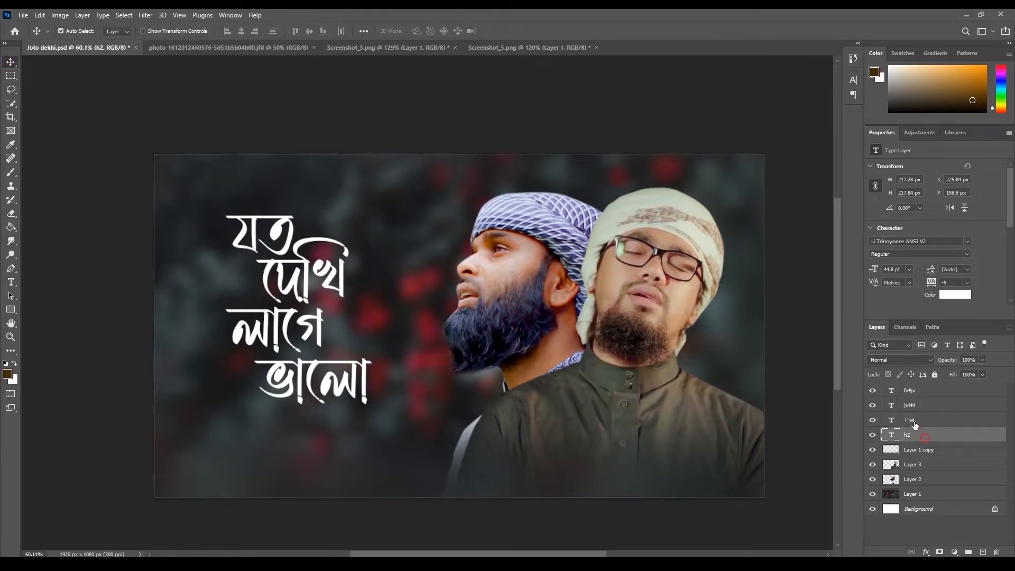
key("shift+Up")
key("Left")
key("Left")
key("Left")
key("Up")
key("Left")
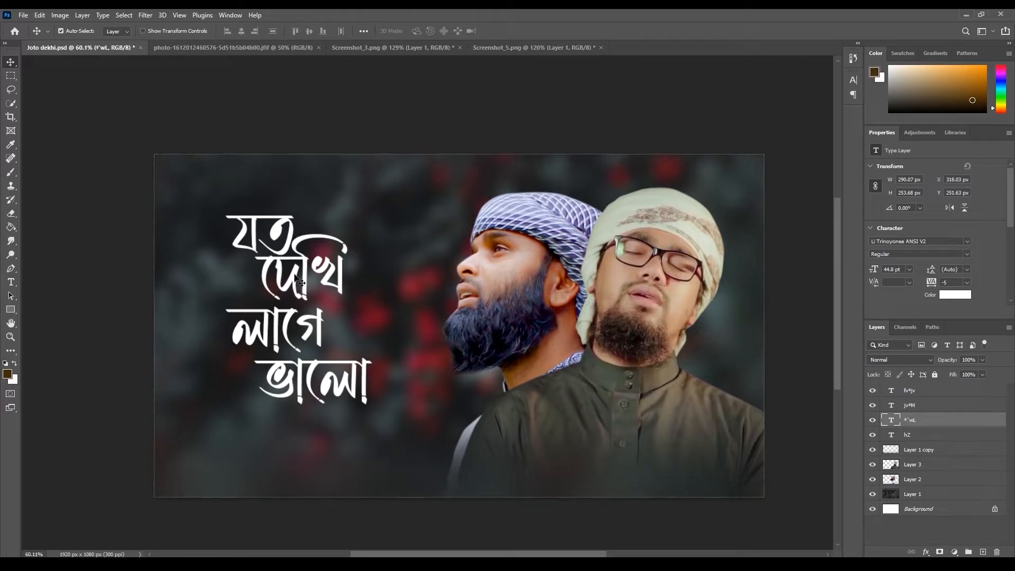
Enlarge "লাগে" slightly and move it up and left beneath "দেখি", and raise "ভালো" closer to it
left_click(911, 404)
key("ctrl+t")
left_click_drag(323, 366, 327, 378)
left_click_drag(296, 344, 287, 334)
key("Return")
left_click_drag(283, 379, 301, 367)
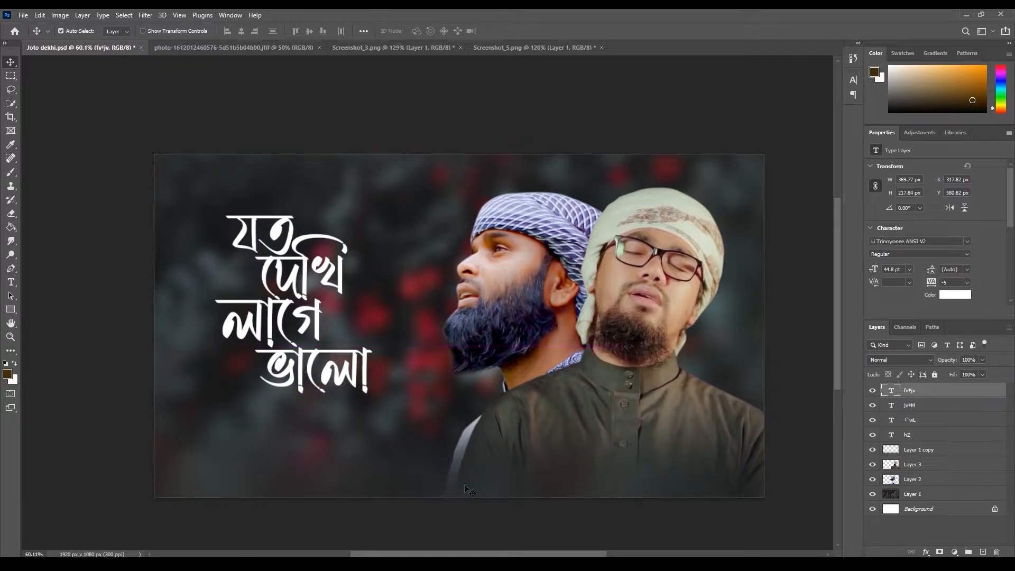
Scale all four title words up together to about 532 px wide
left_click(912, 407, "shift")
left_click(911, 420, "shift")
left_click(910, 437, "shift")
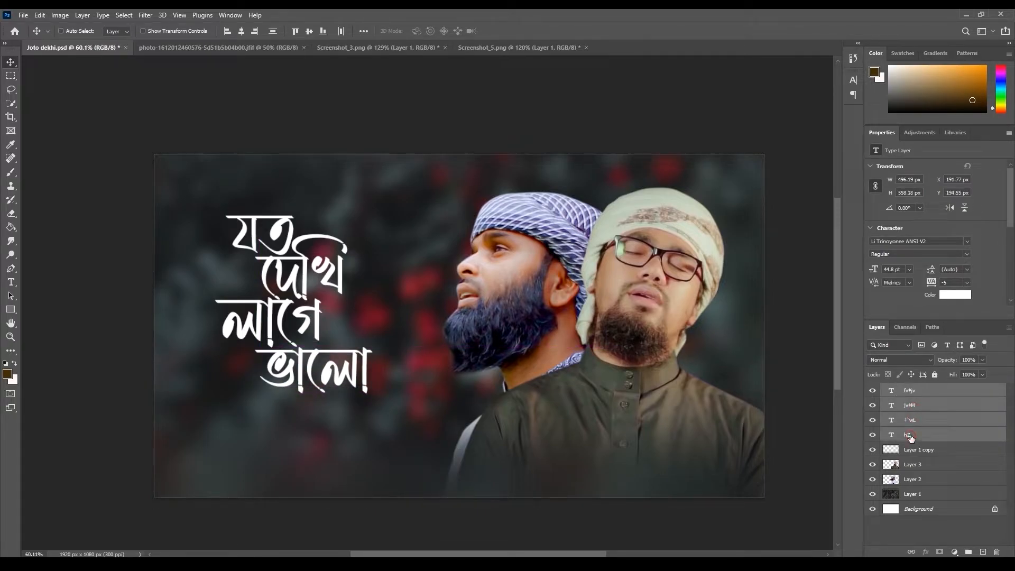
key("ctrl+t")
mouse_move(372, 393)
left_mouse_down()
mouse_move(390, 410)
mouse_move(343, 359)
mouse_move(399, 420)
mouse_move(384, 406)
left_mouse_up()
key("Return")
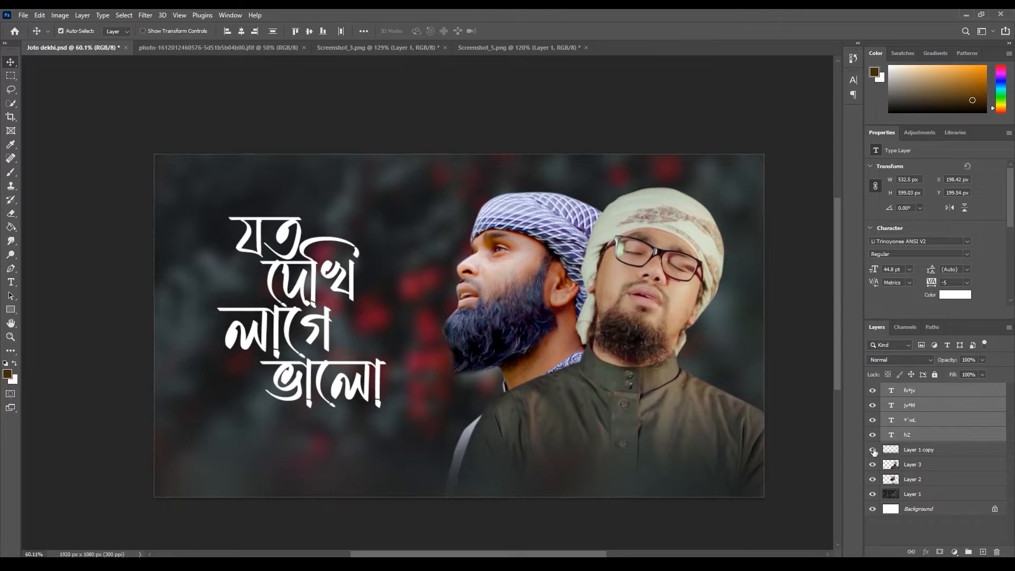
Apply Faux Bold to each of the four title text layers
left_click(917, 434)
left_click(853, 81)
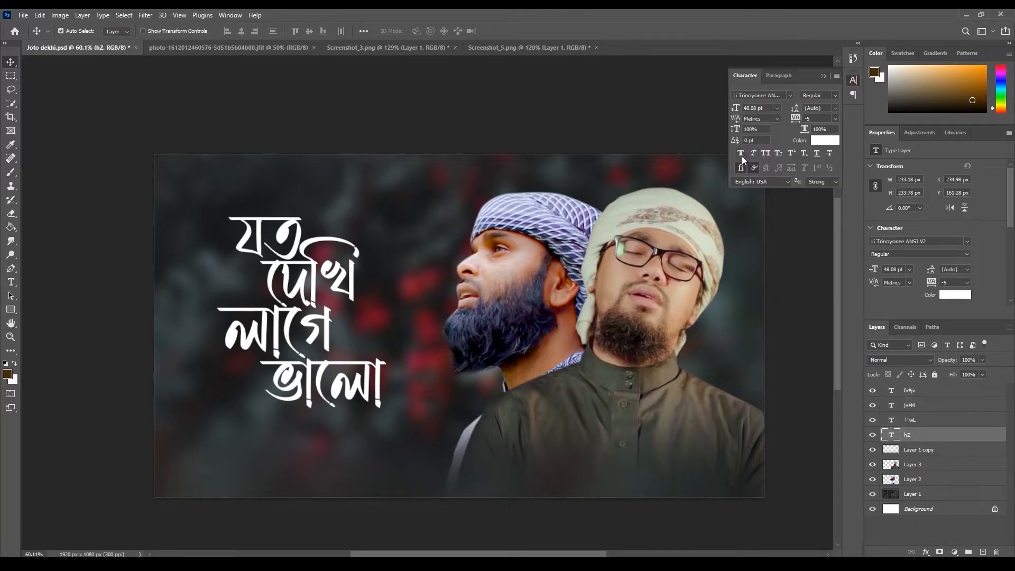
left_click(741, 154)
left_click(924, 420)
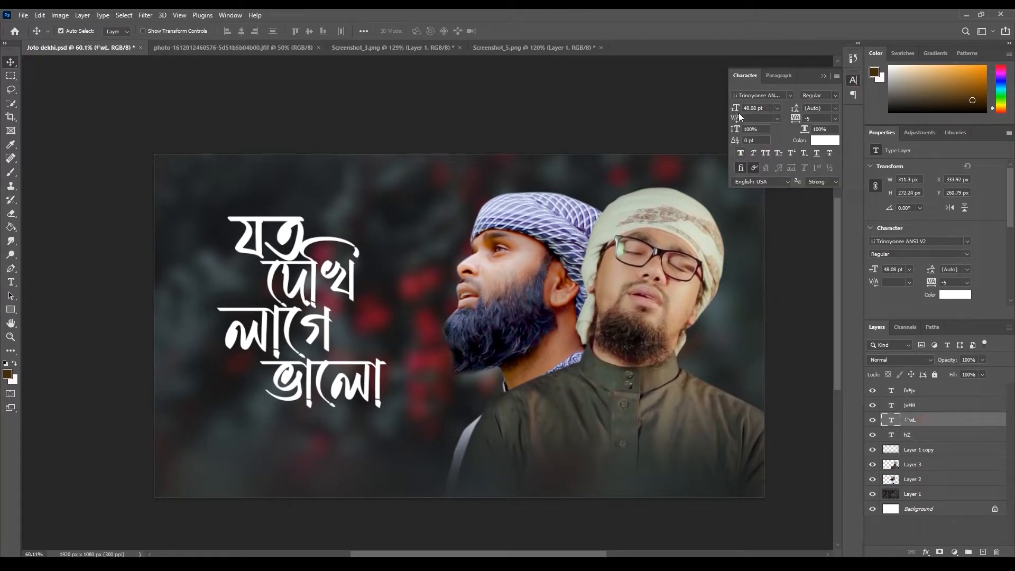
left_click(741, 154)
left_click(919, 406)
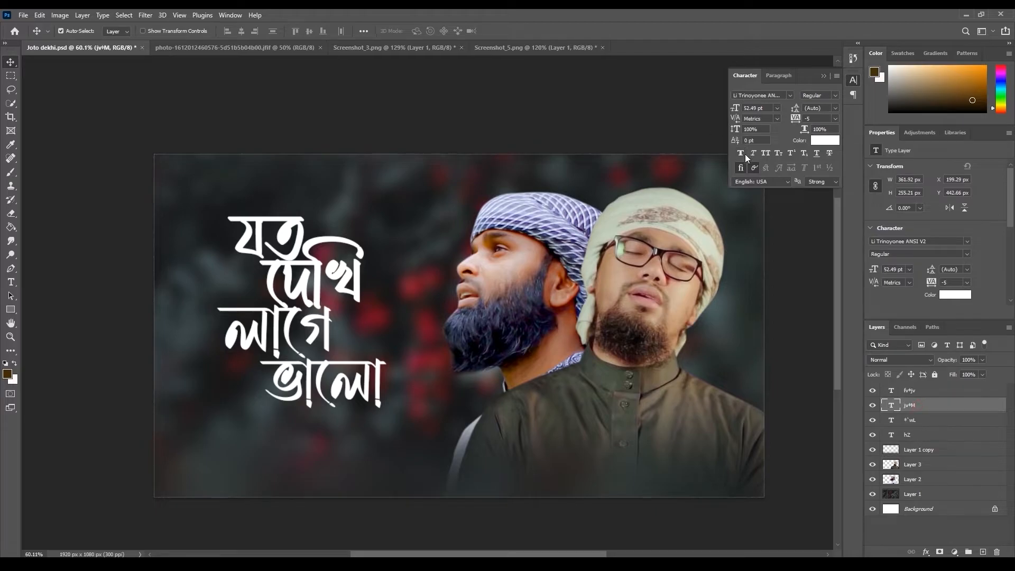
left_click(910, 391)
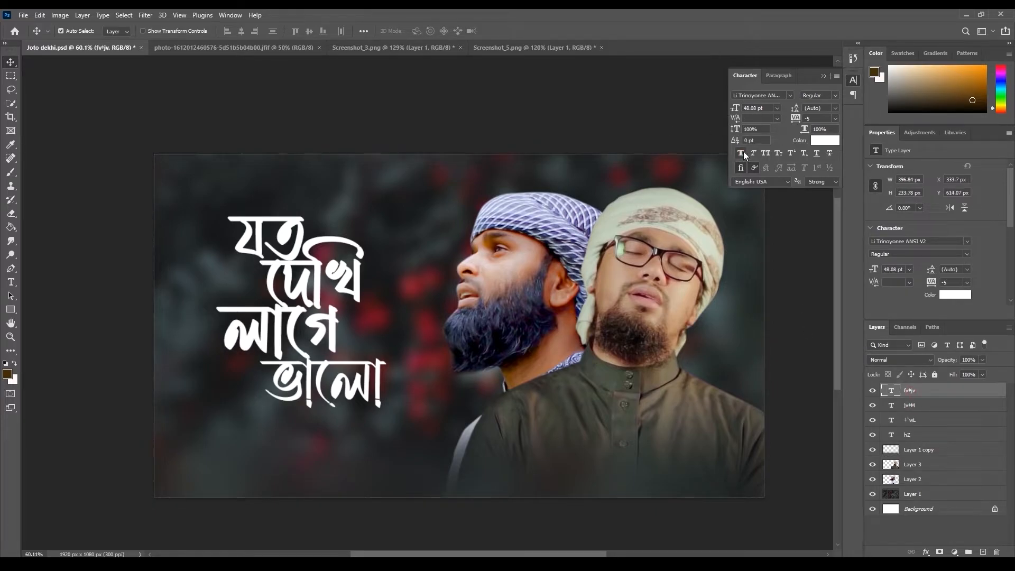
left_click(741, 153)
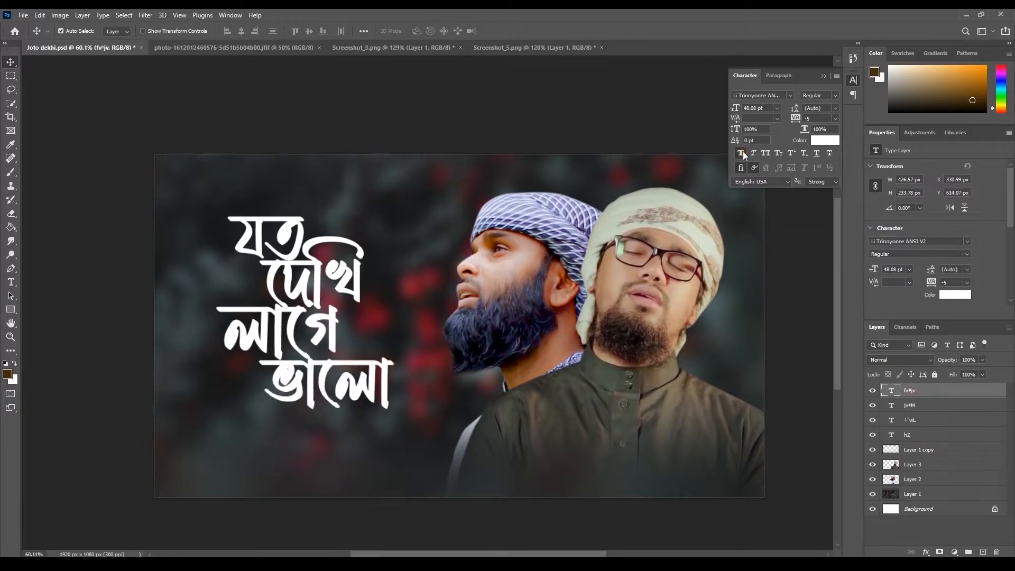
Even the title's line spacing by moving "লাগে" about 10 px down and "ভালো" about 11 px right and 9 px down
left_click(342, 296)
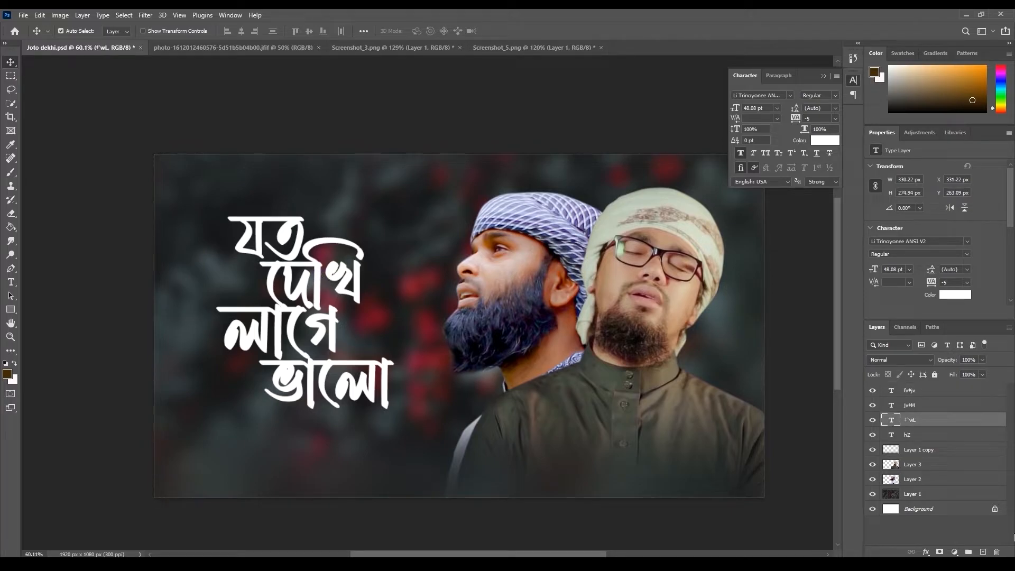
left_click(915, 406)
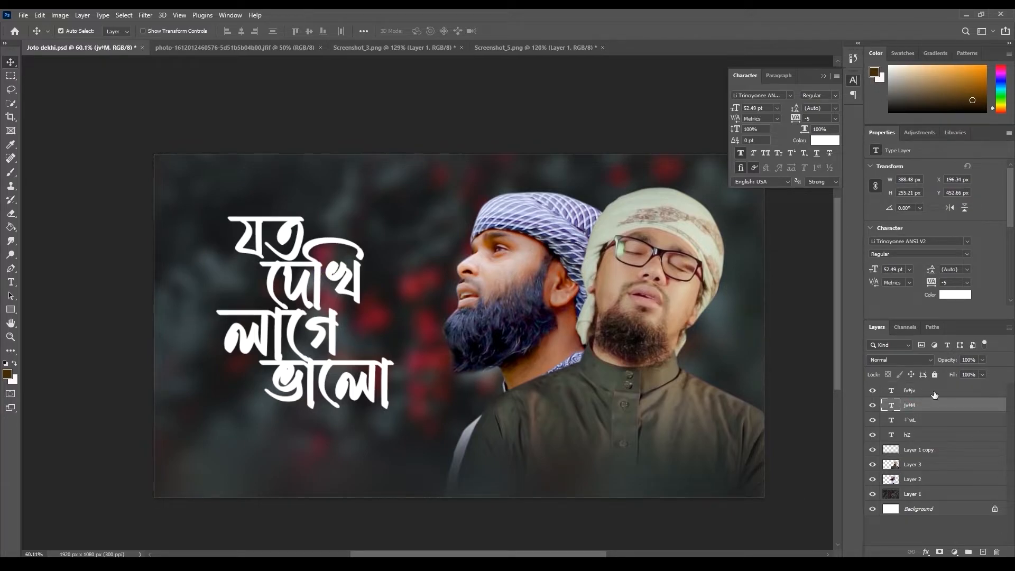
left_click(930, 394)
key("shift+Right")
key("Right")
key("Down")
key("Down")
key("Down")
key("Down")
key("Down")
key("Down")
key("Down")
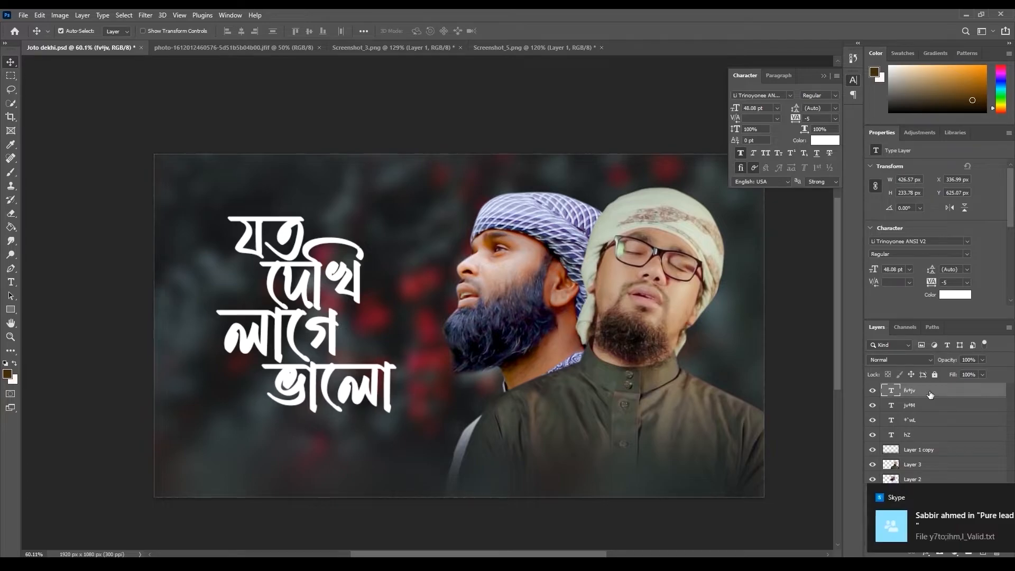
key("Up")
key("Up")
left_click(991, 497)
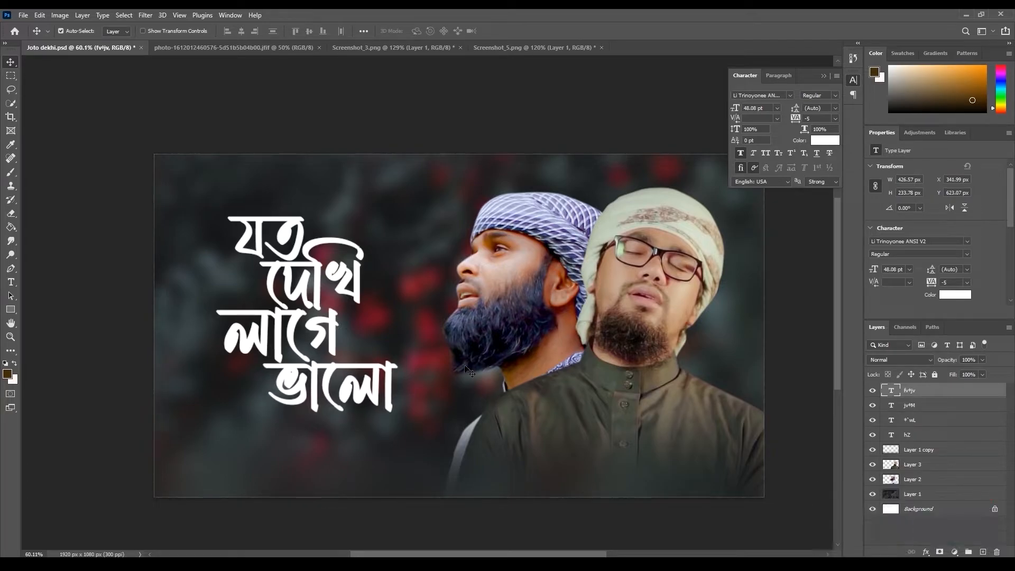
scroll(466, 397, "down", 1)
left_click(922, 420, "shift")
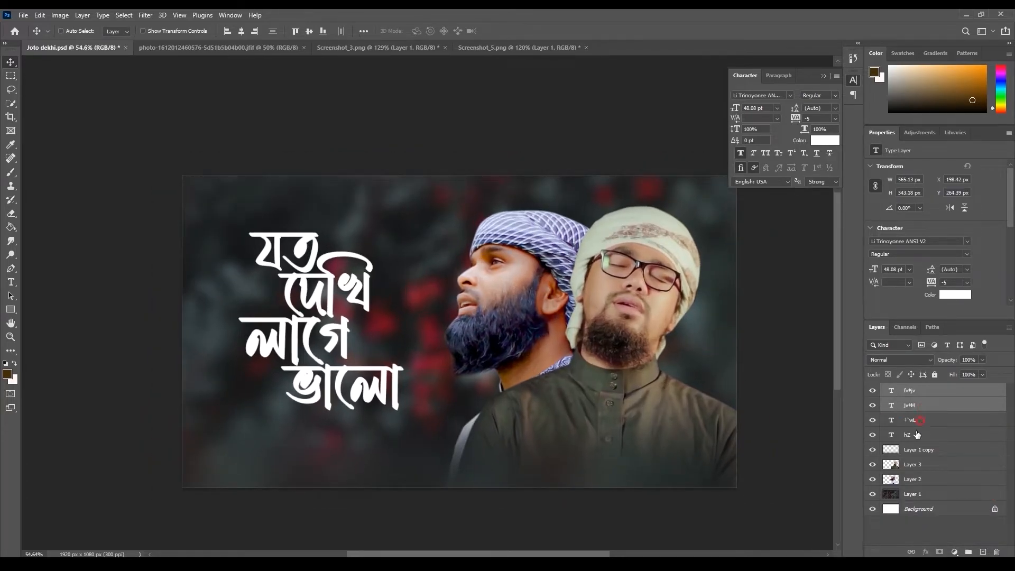
left_click(908, 434, "shift")
key("ctrl+e")
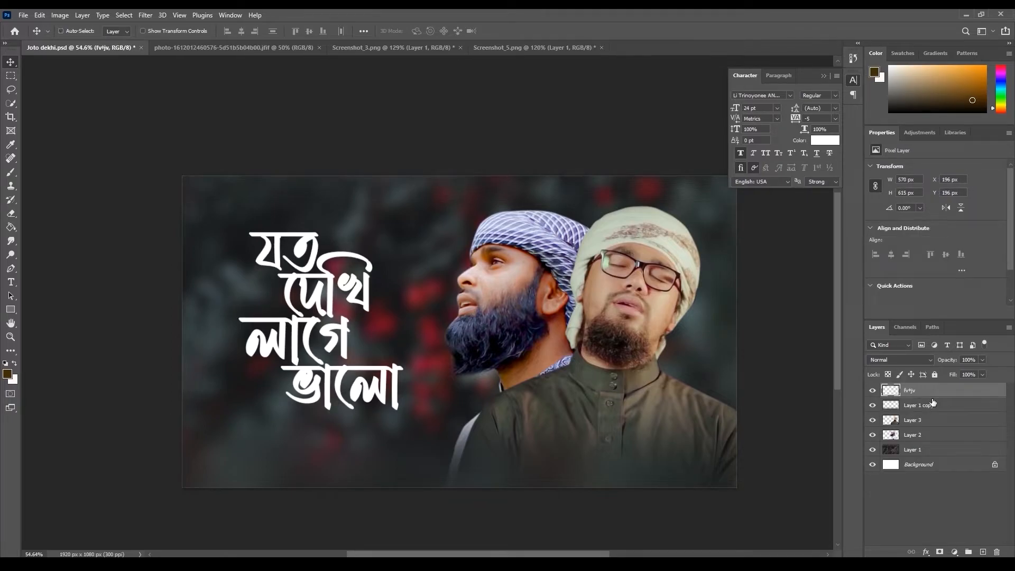
key("ctrl+z")
right_click(919, 394)
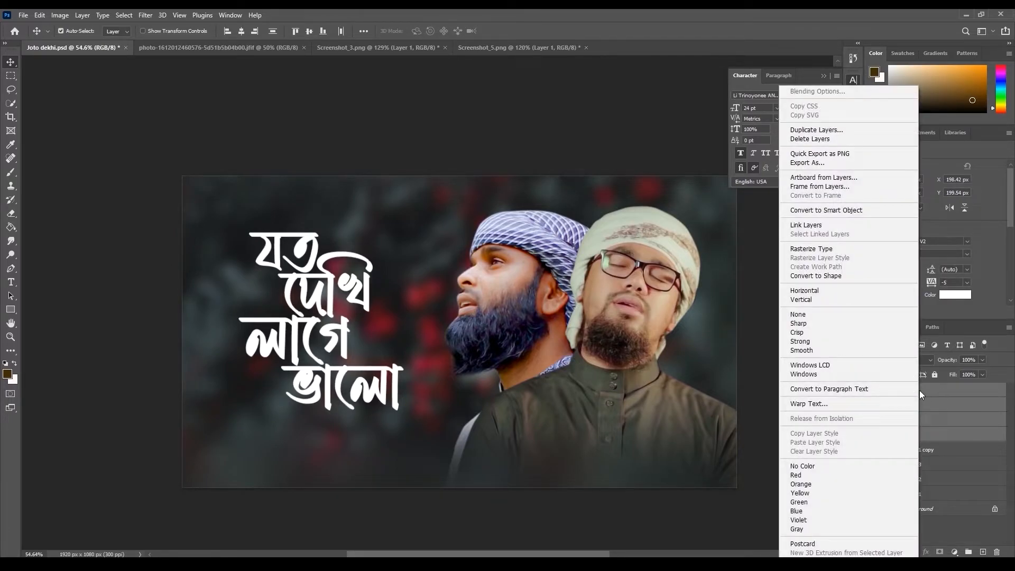
left_click(829, 252)
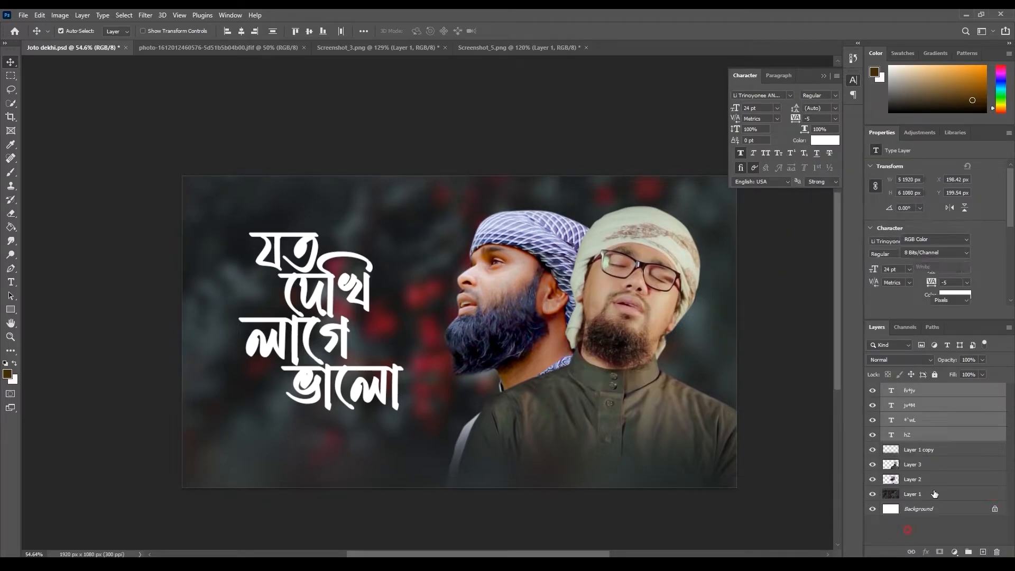
Merge the four title text layers into one layer and move the title slightly down and right
left_click(920, 390)
left_click(920, 405, "shift")
left_click(917, 421, "shift")
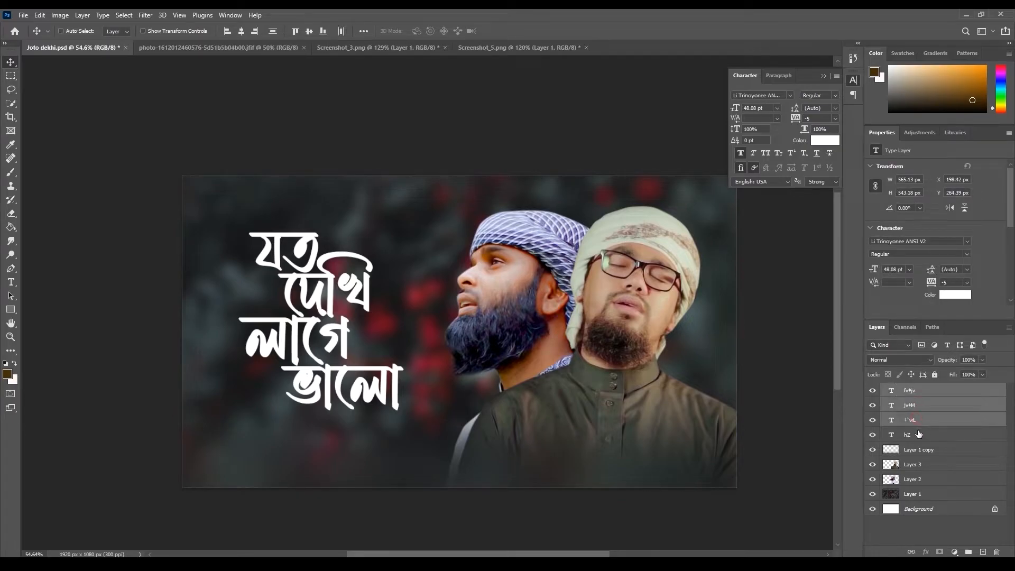
left_click(916, 435, "shift")
key("ctrl+e")
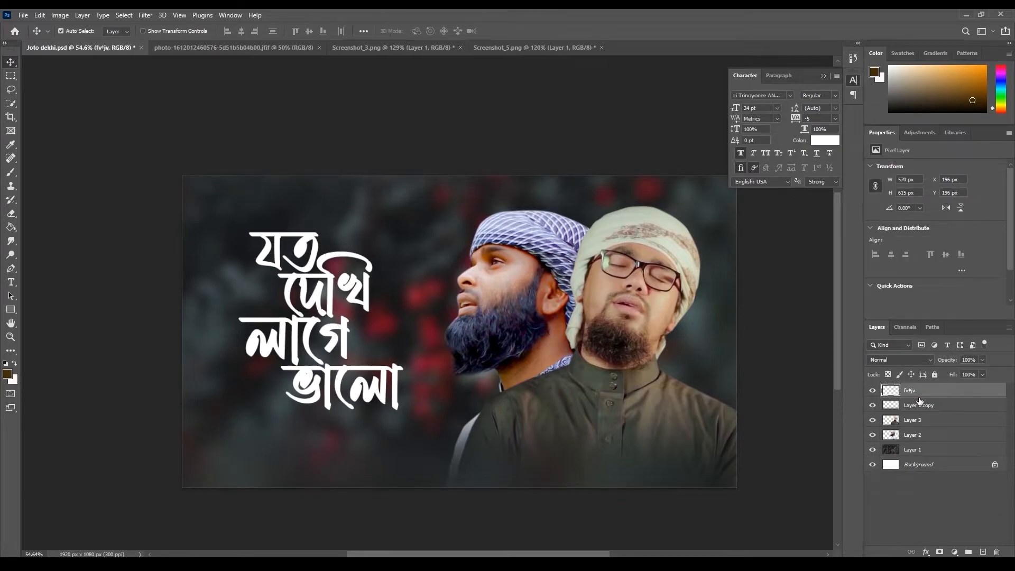
mouse_move(280, 245)
left_mouse_down()
mouse_move(328, 240)
mouse_move(287, 255)
left_mouse_up()
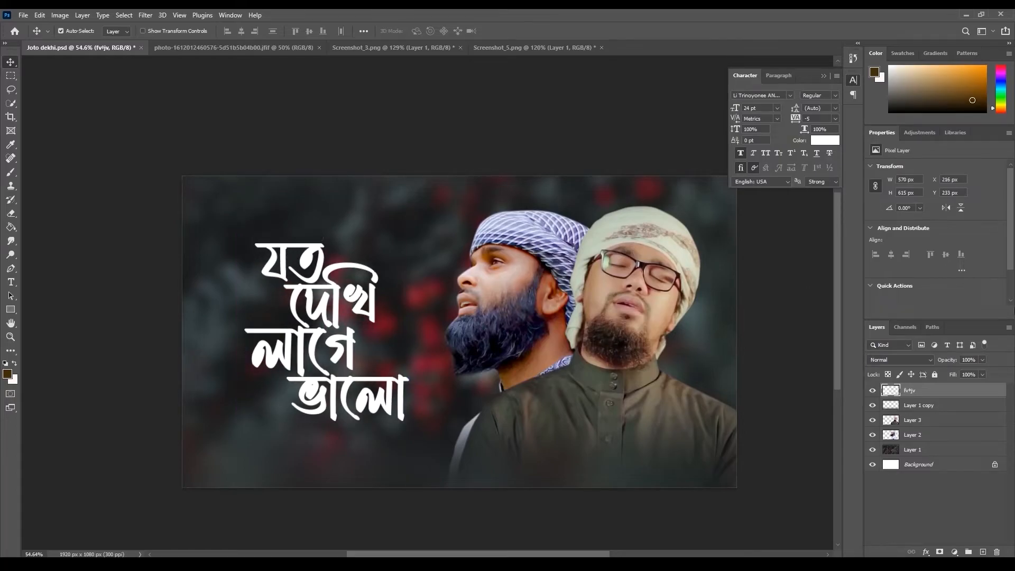
Add Drop Shadow and Bevel & Emboss layer styles to the merged title layer and soften the bevel
right_click(920, 396)
left_click(824, 129)
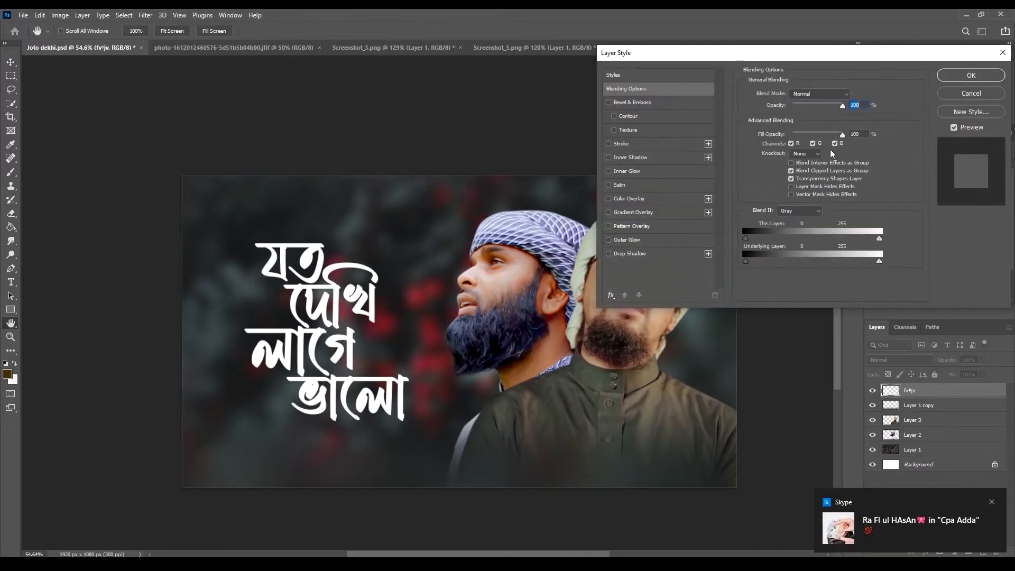
left_click(620, 255)
left_click(608, 102)
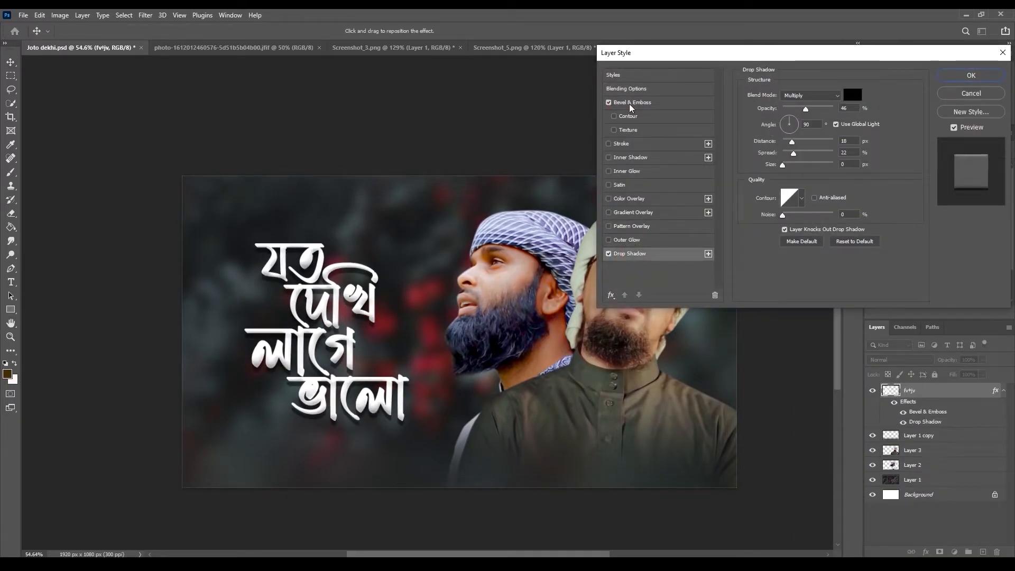
left_click(632, 102)
mouse_move(792, 118)
left_mouse_down()
mouse_move(822, 119)
mouse_move(789, 122)
left_mouse_up()
left_click_drag(834, 153, 788, 118)
left_click(971, 74)
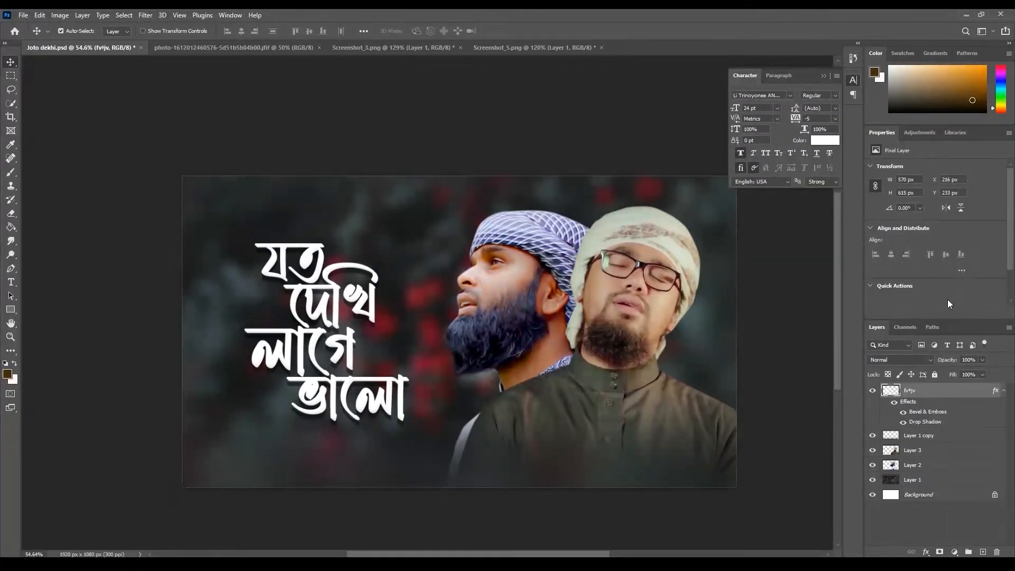
Switch to the English keyboard layout and add the Arial text "TUNE CITY OFFICIAL" above the title
left_click(19, 283)
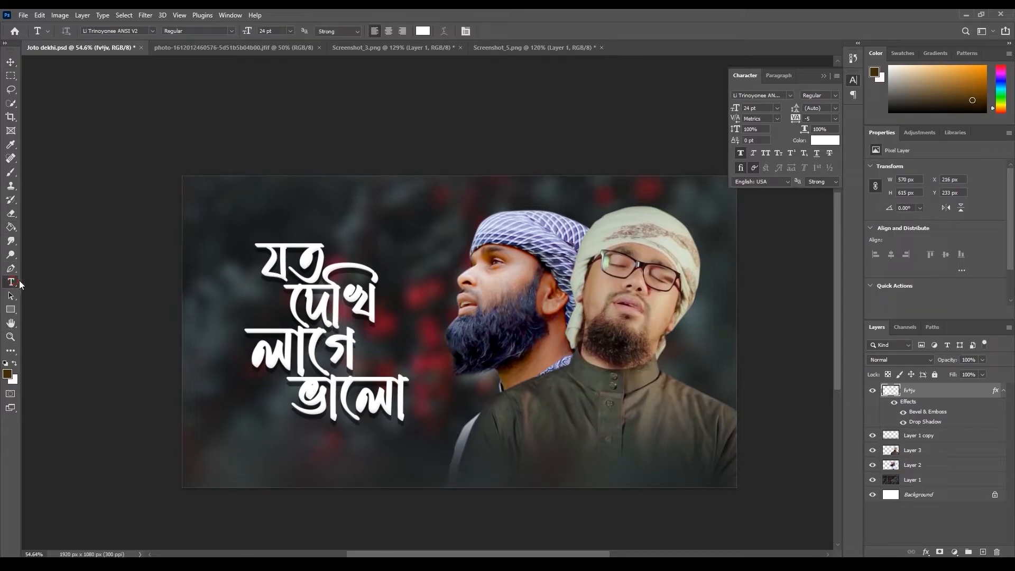
right_click(872, 536)
left_click(872, 536)
left_click(275, 202)
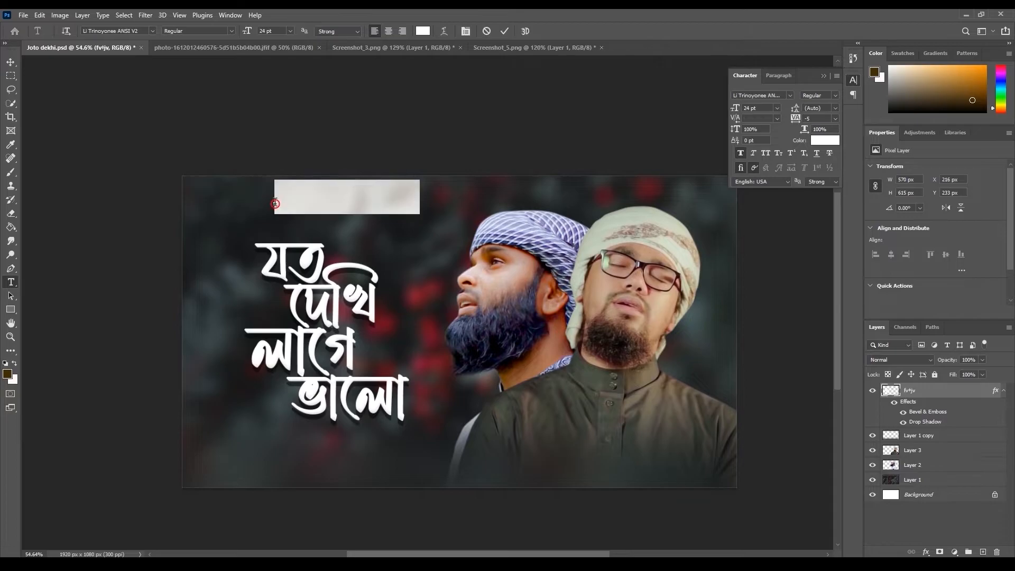
left_click(153, 30)
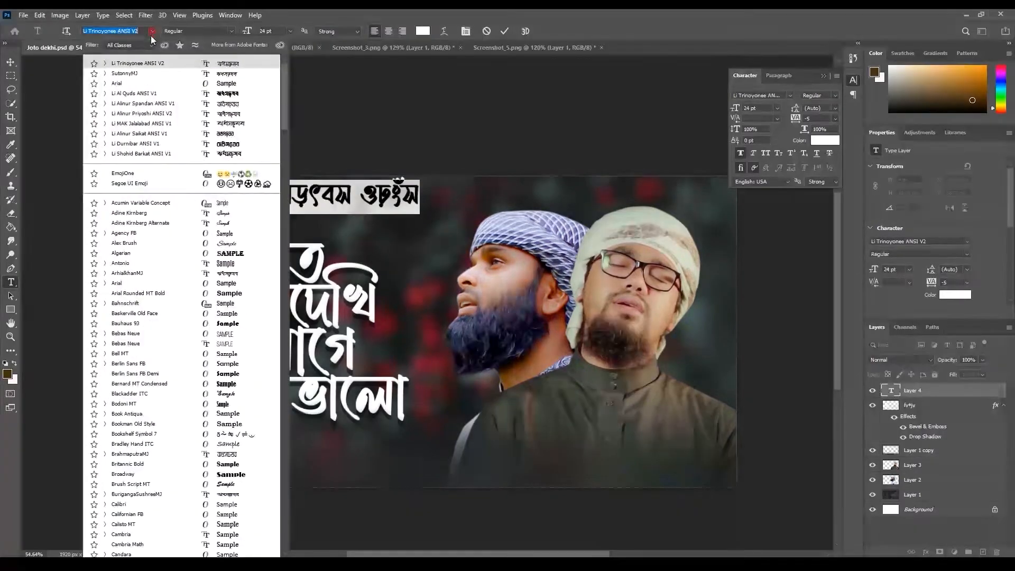
left_click(122, 83)
type("TUNE CITY OFFICIAL")
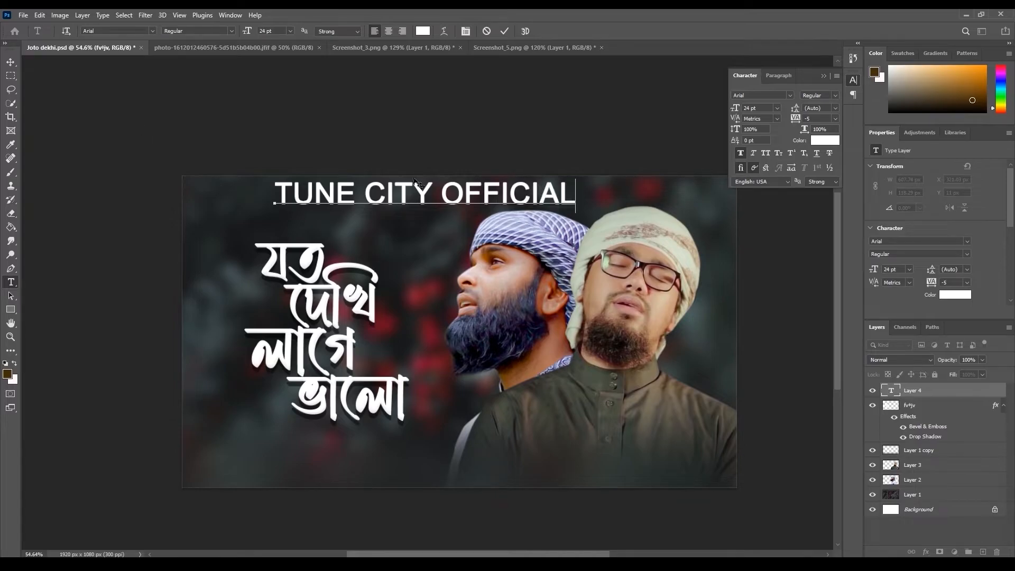
Format "TUNE CITY OFFICIAL" as Arial Bold at 6 pt and position it above the first title word
key("ctrl+a")
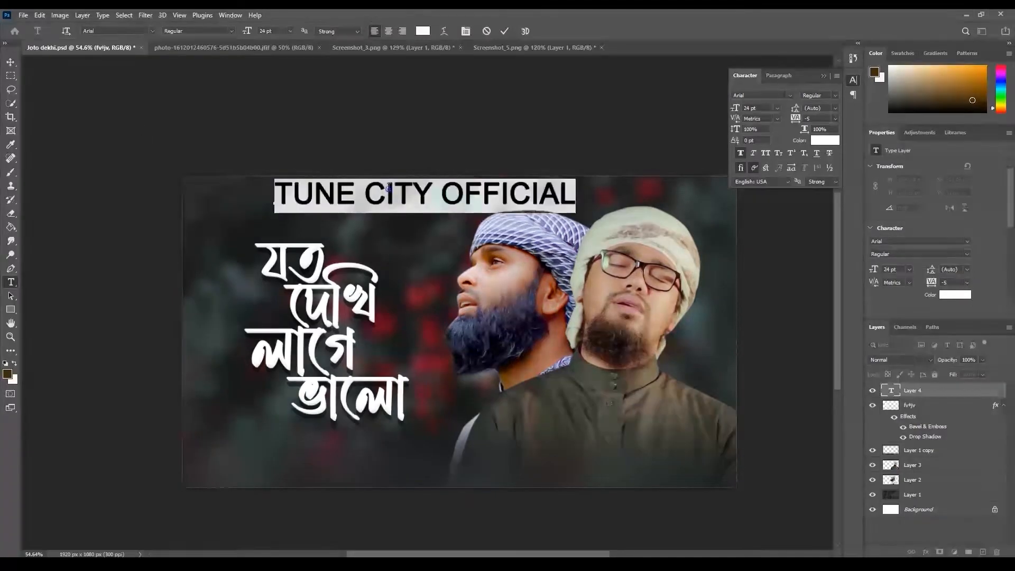
left_click(230, 30)
left_click(218, 67)
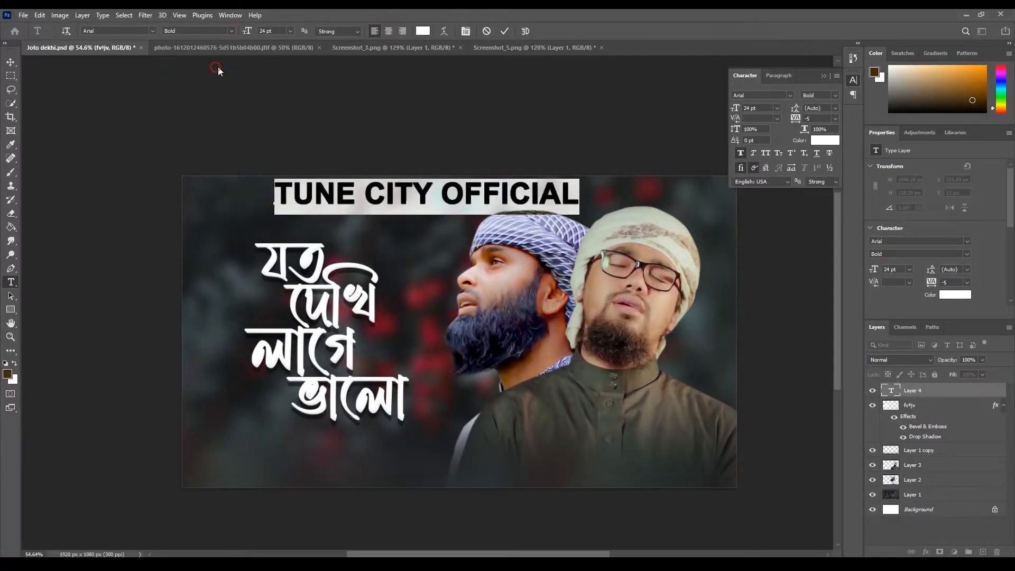
left_click(290, 31)
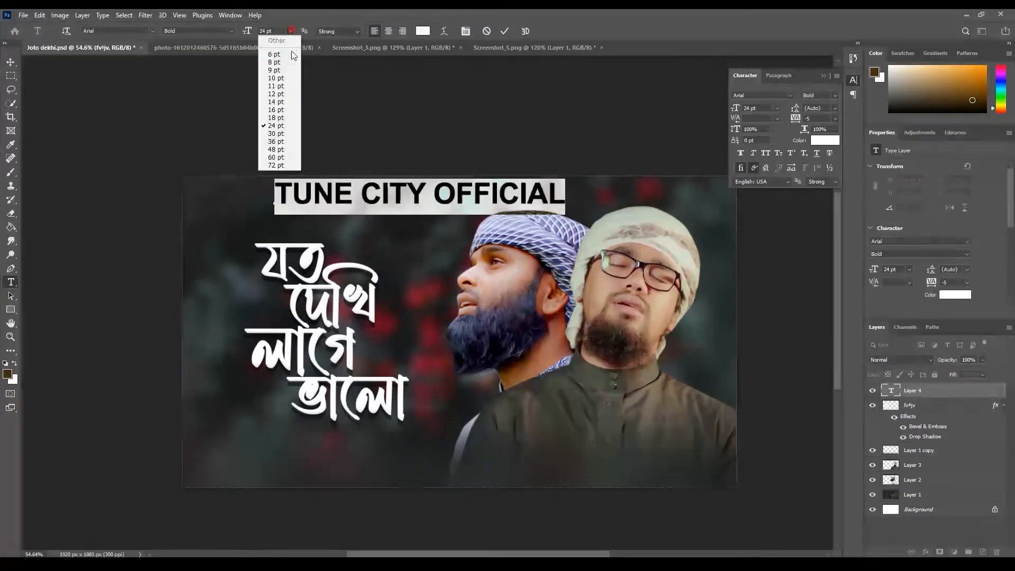
left_click(282, 52)
left_click_drag(353, 242, 333, 238)
left_click(930, 388)
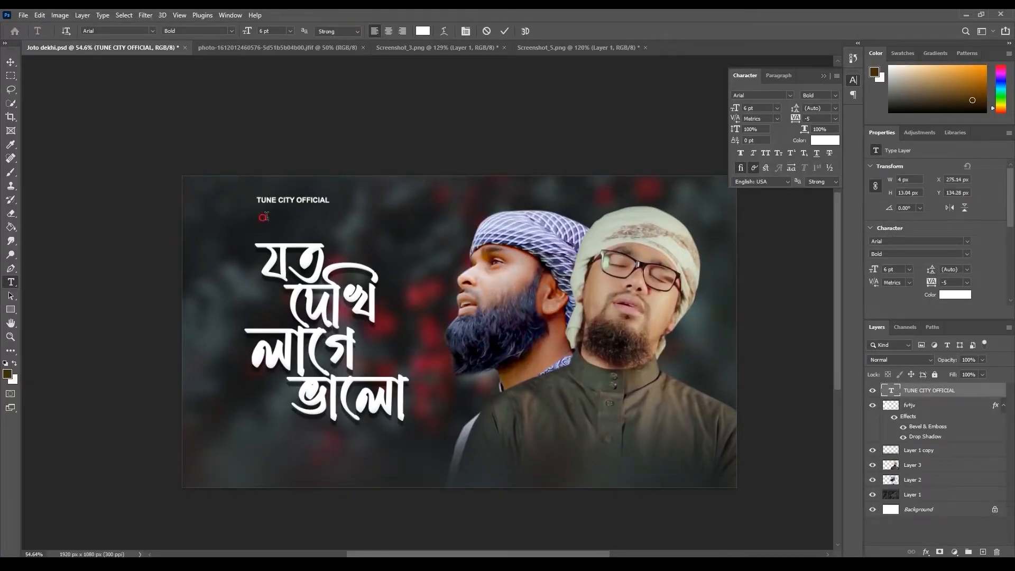
Add the text "PRESENTS" in Arial Regular at 6 pt just below "TUNE CITY OFFICIAL"
left_click(266, 216)
key("ctrl+a")
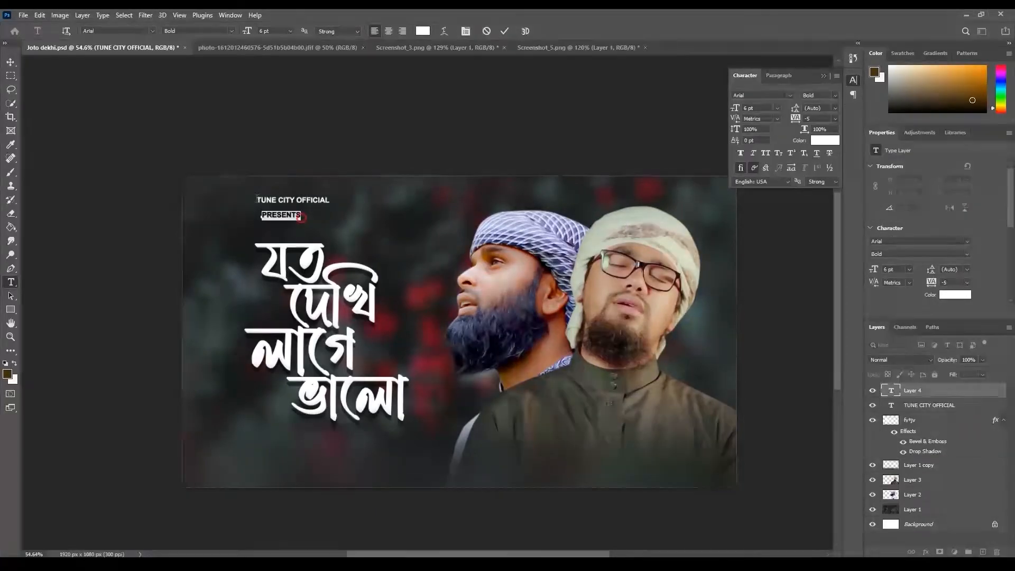
left_click(198, 31)
left_click(180, 42)
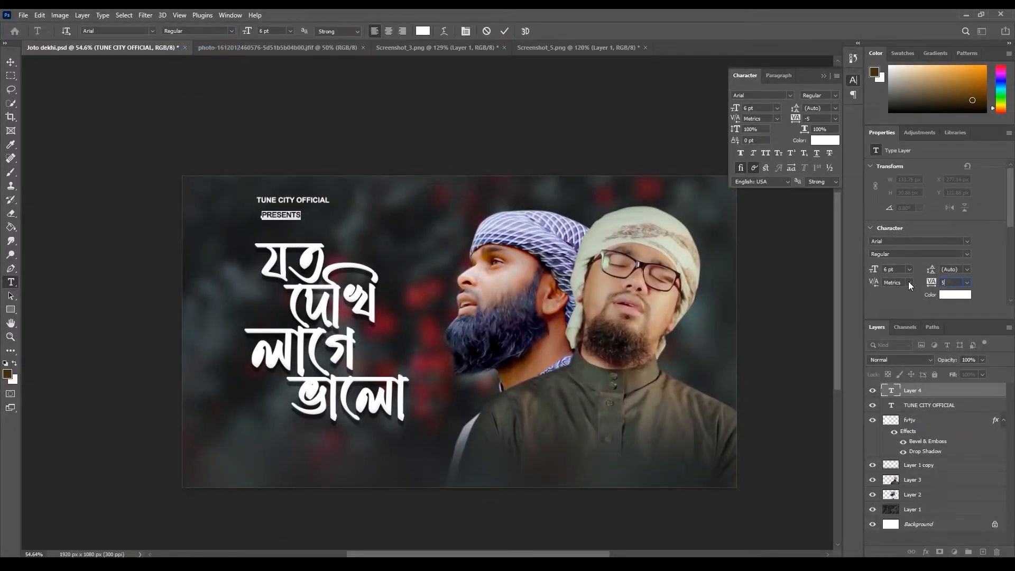
Colour "PRESENTS" yellow #eaff00 with tracking of 500, and position it directly beneath "TUNE CITY OFFICIAL"
left_click(423, 31)
left_click_drag(396, 192, 573, 192)
type("ffe400")
left_click_drag(550, 342, 550, 339)
left_click(655, 226)
Nudge "PRESENTS" 7 px left and 4 px up to align it with "TUNE CITY OFFICIAL", and save the file
left_click(9, 63)
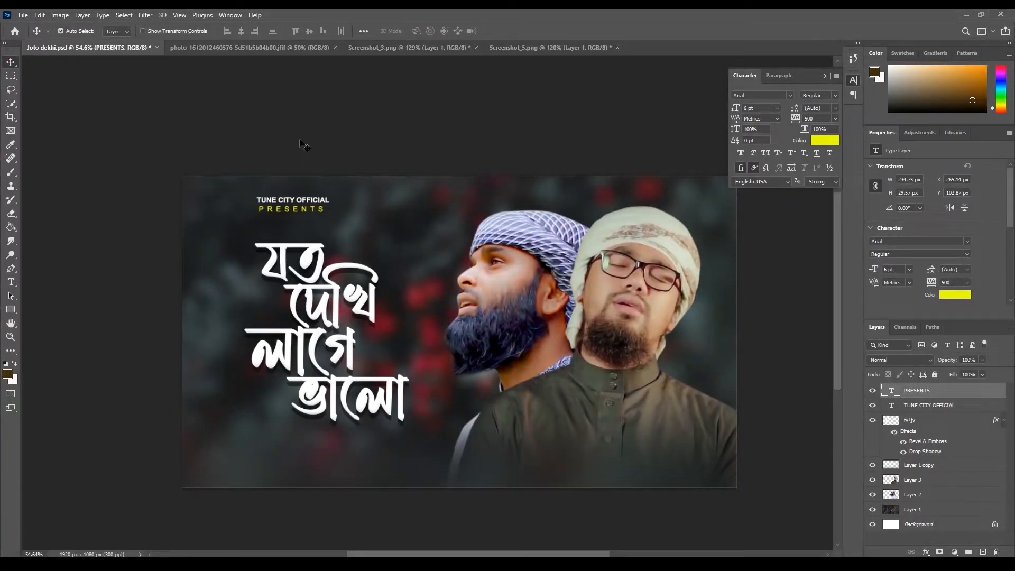
key("alt+f")
key("s")
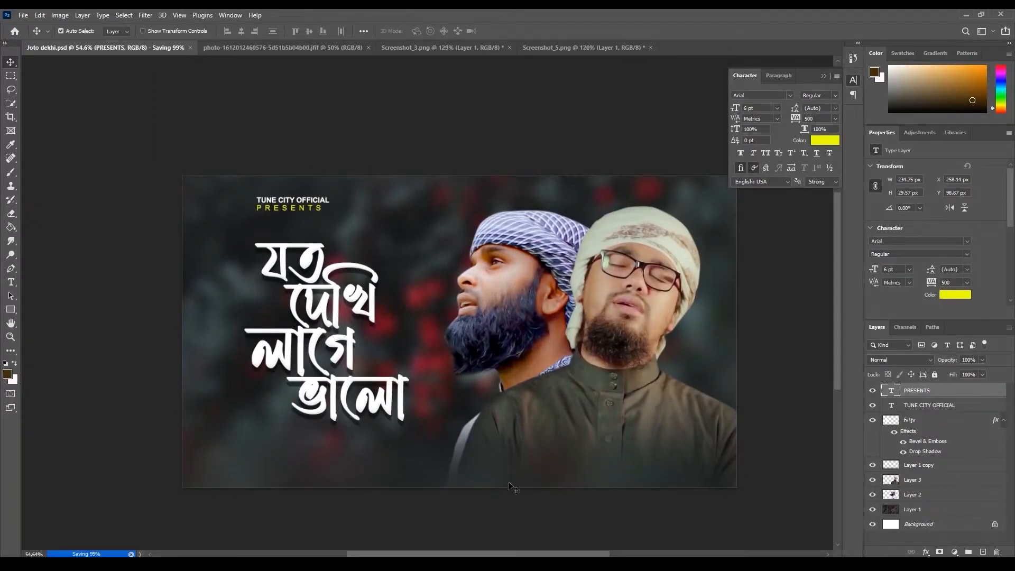
Start a text line above the title with the Bijoy Classic layout and SutonnyMJ font, entering "মন"
left_click(11, 282)
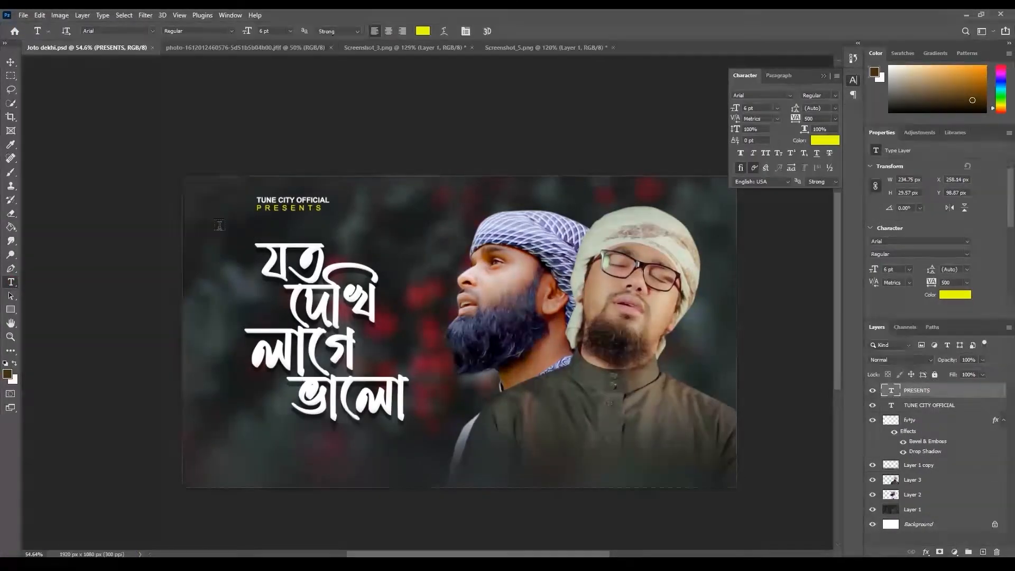
left_click(219, 226)
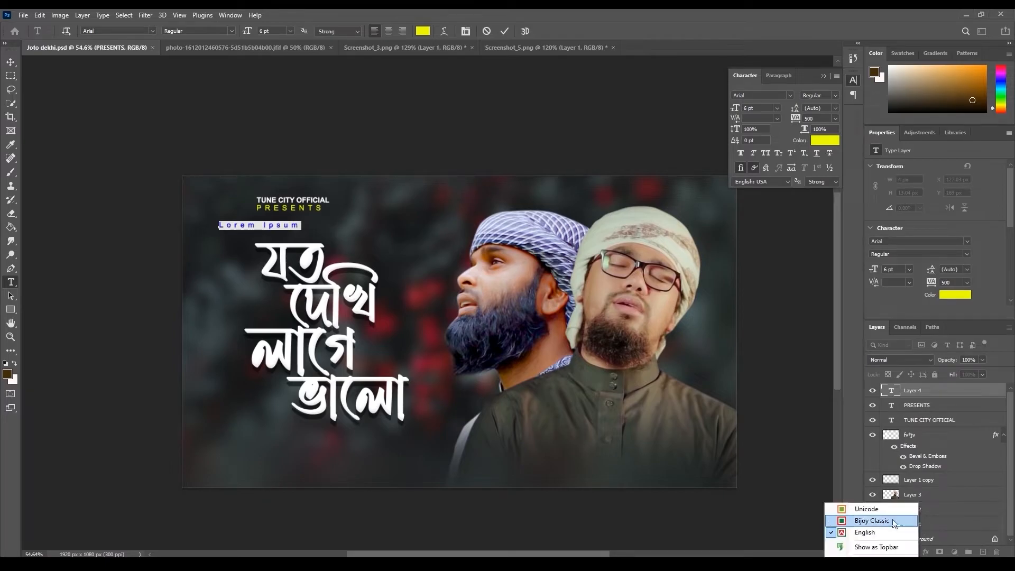
left_click(153, 31)
left_click(132, 67)
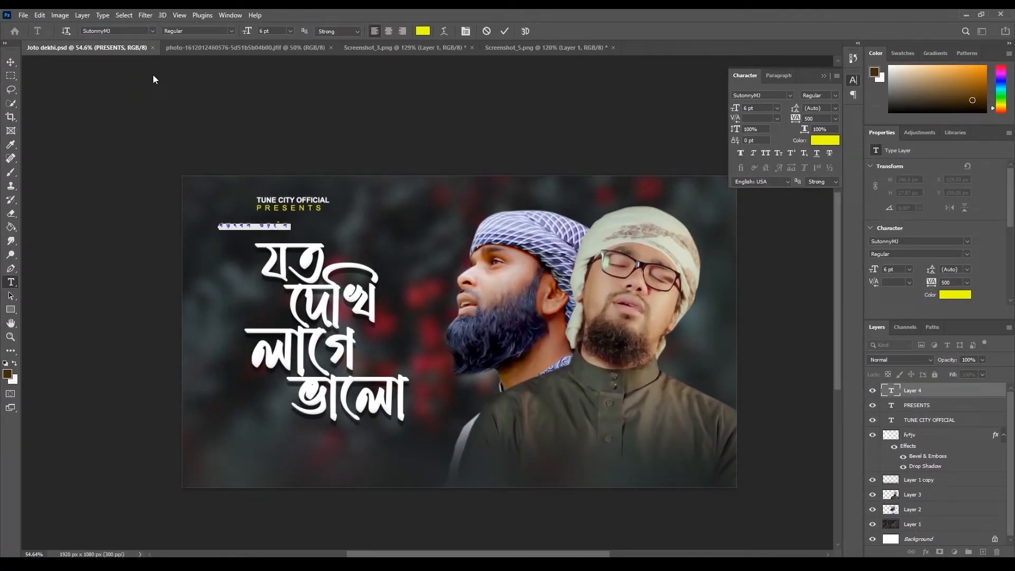
type("as")
Set the new Bengali line to 9 pt with tracking of -10, keeping its yellow colour
double_click(232, 227)
left_click(290, 30)
left_click(276, 70)
left_click(955, 294)
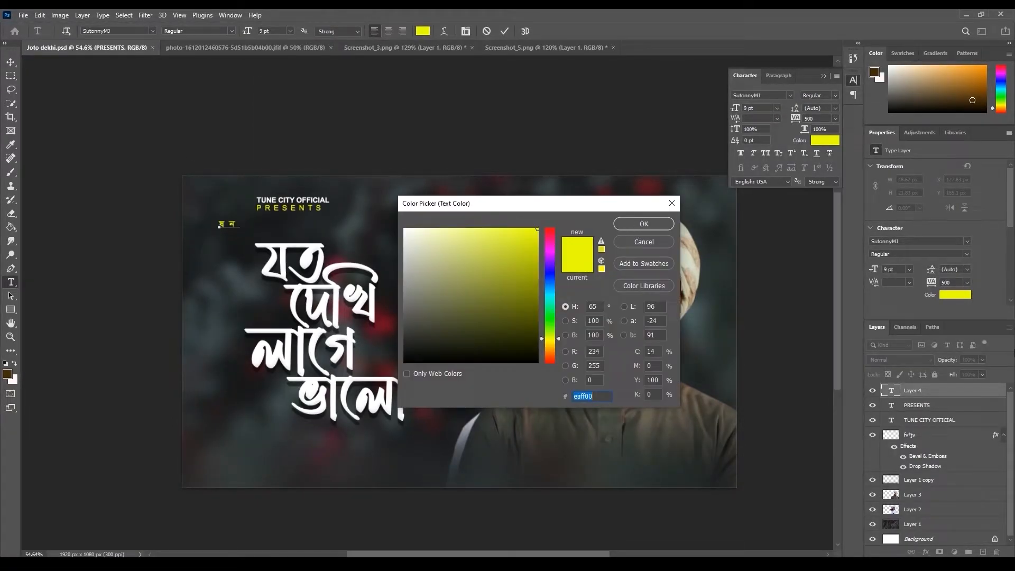
key("Return")
left_click(967, 283)
left_click(954, 324)
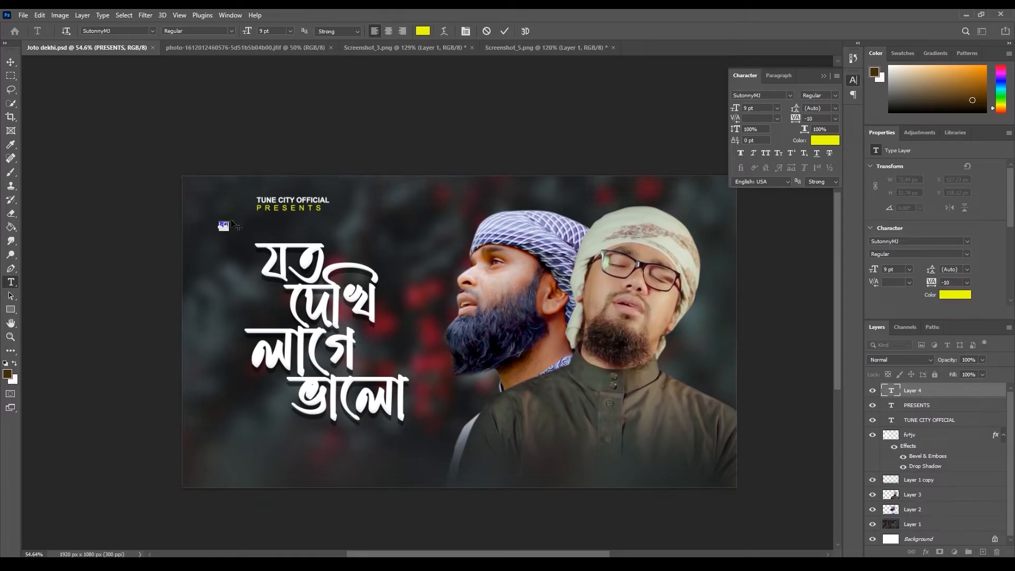
key("Right")
type("Kvov")
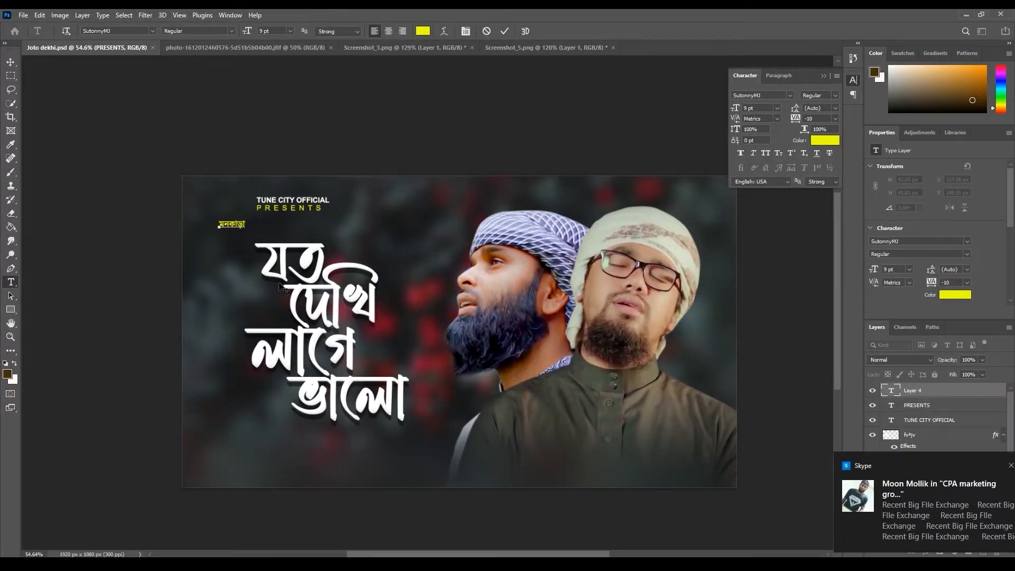
key("BackSpace")
key("BackSpace")
key("BackSpace")
key("BackSpace")
key("BackSpace")
key("BackSpace")
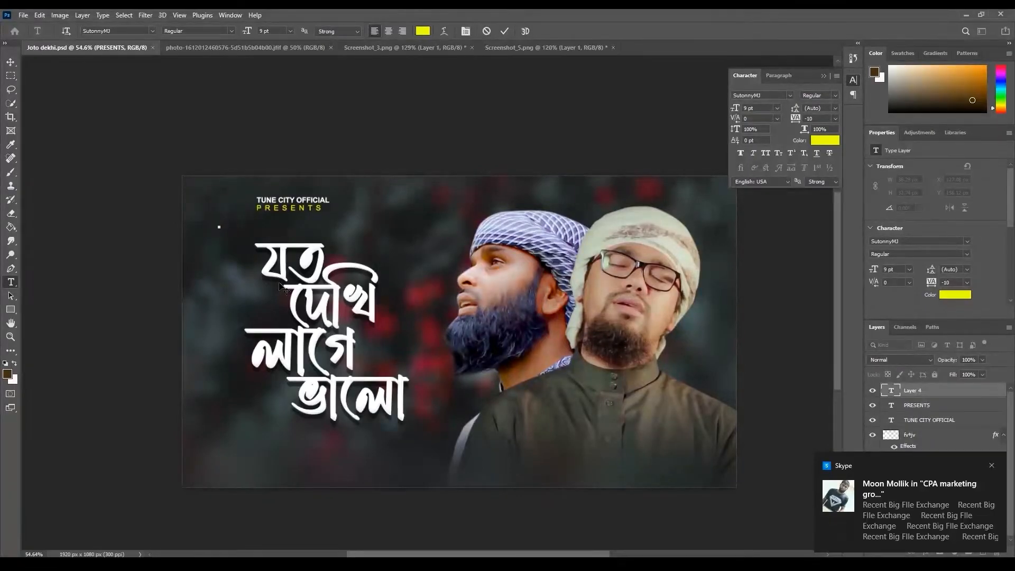
type("gbKv")
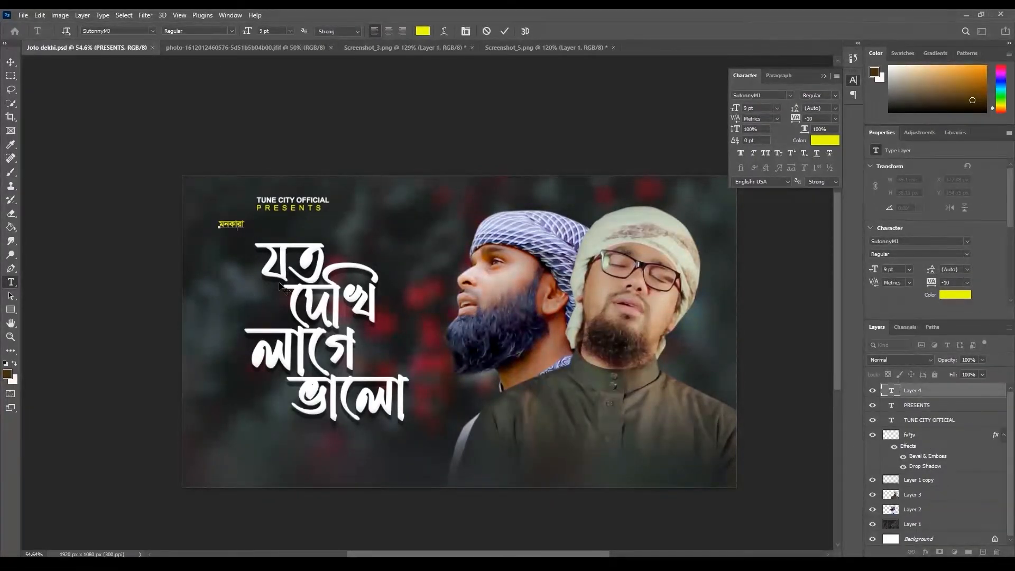
key("BackSpace")
key("BackSpace")
key("BackSpace")
key("BackSpace")
key("BackSpace")
key("BackSpace")
key("alt+Tab")
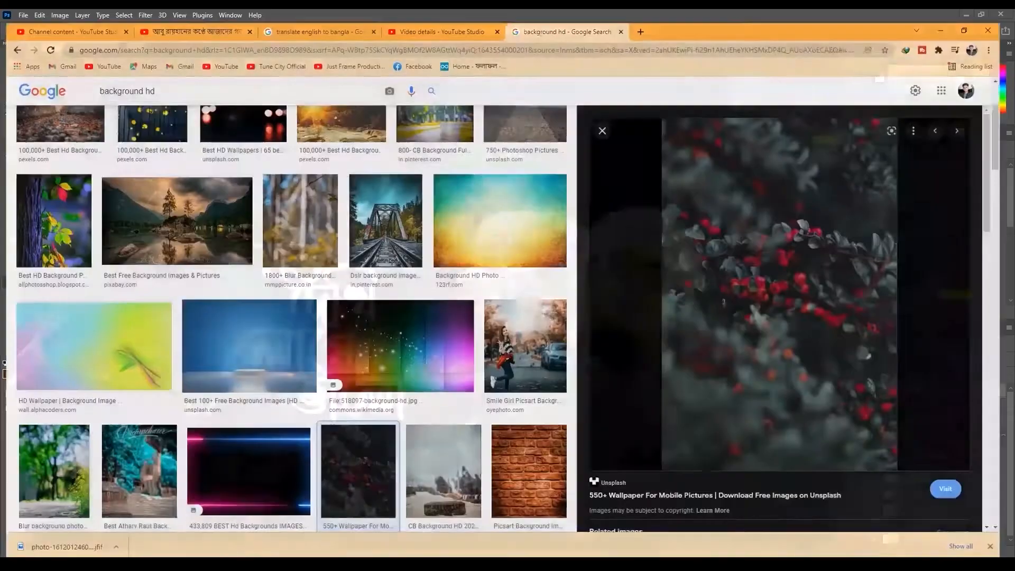
left_click(113, 12)
key("alt+Tab")
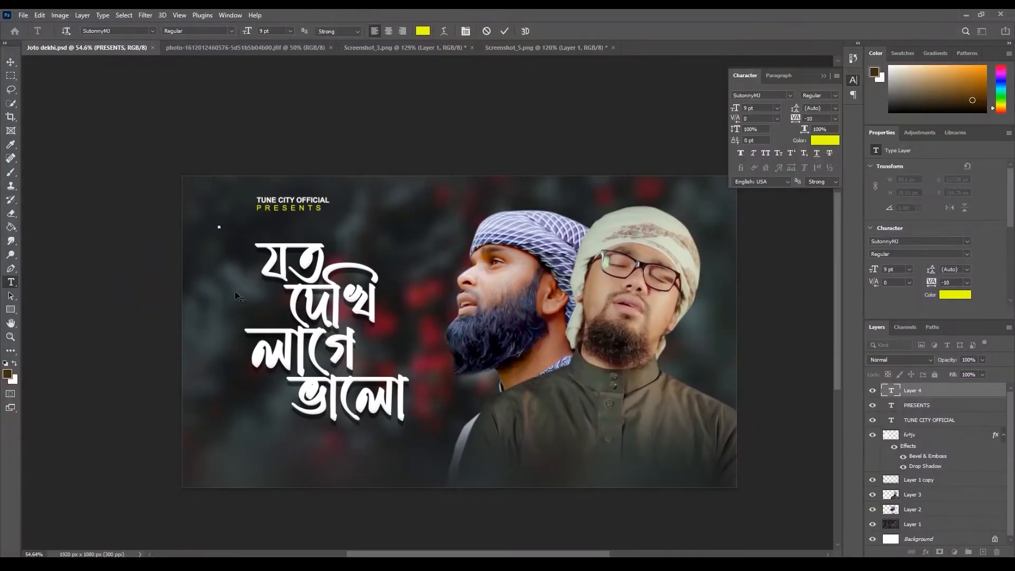
Enter "মনকাড়া সুন্দর গজল" as the Bengali tagline above the title, correcting the second word's spelling
type("gbKvov myi`")
key("BackSpace")
key("BackSpace")
key("BackSpace")
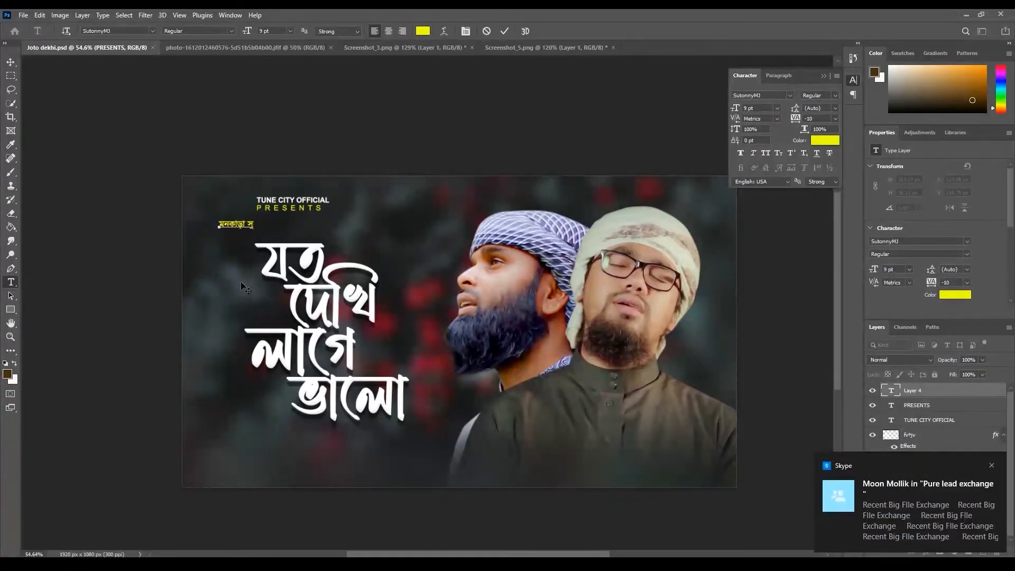
key("BackSpace")
key("BackSpace")
type("সুন")
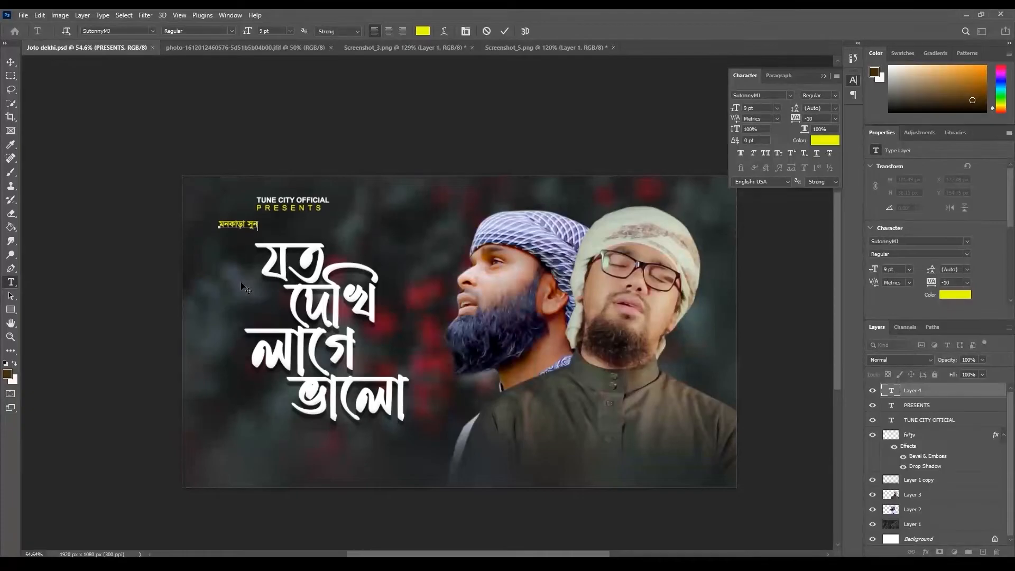
type("্দর গজল")
Enlarge the "মনকাড়া সুন্দর গজল" tagline to 12 pt and place it directly above the first title word
key("ctrl+a")
left_click(290, 31)
left_click(276, 86)
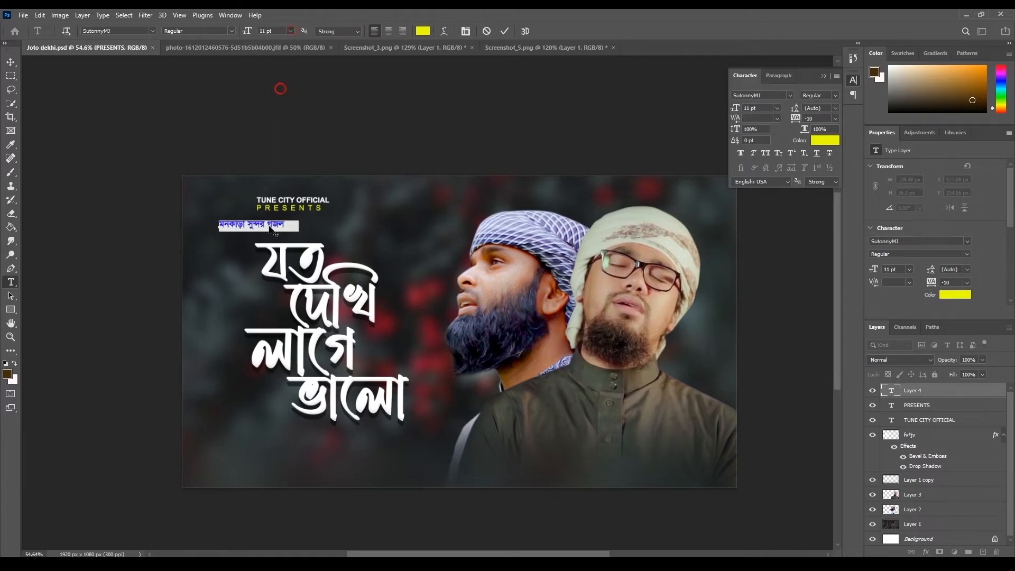
left_click_drag(328, 235, 249, 236)
left_click(289, 30)
left_click(276, 94)
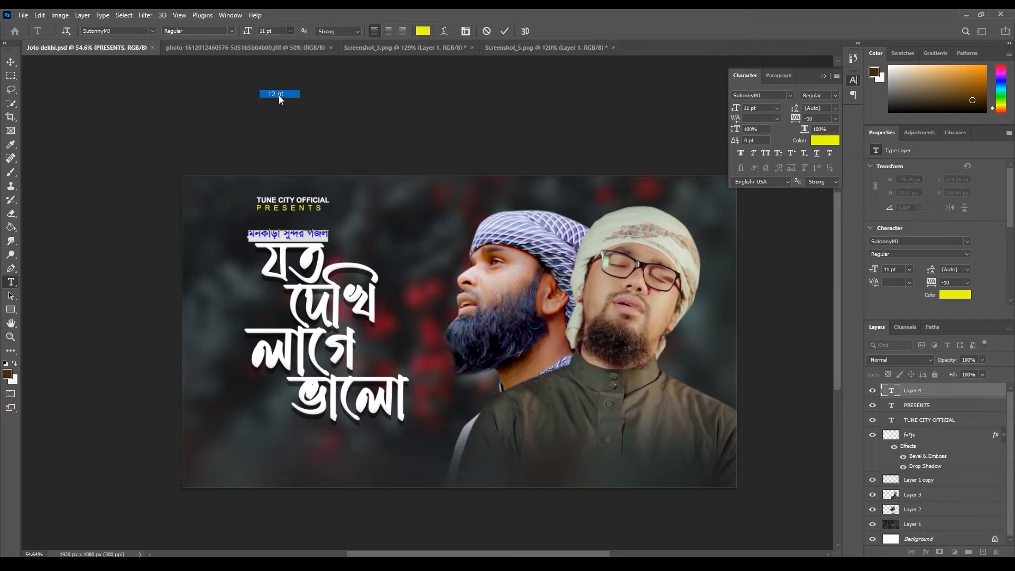
left_click(934, 397)
Add a layer and, with the English keyboard layout, enter "SONG:" in Arial at 12 pt below the title
left_click(831, 560)
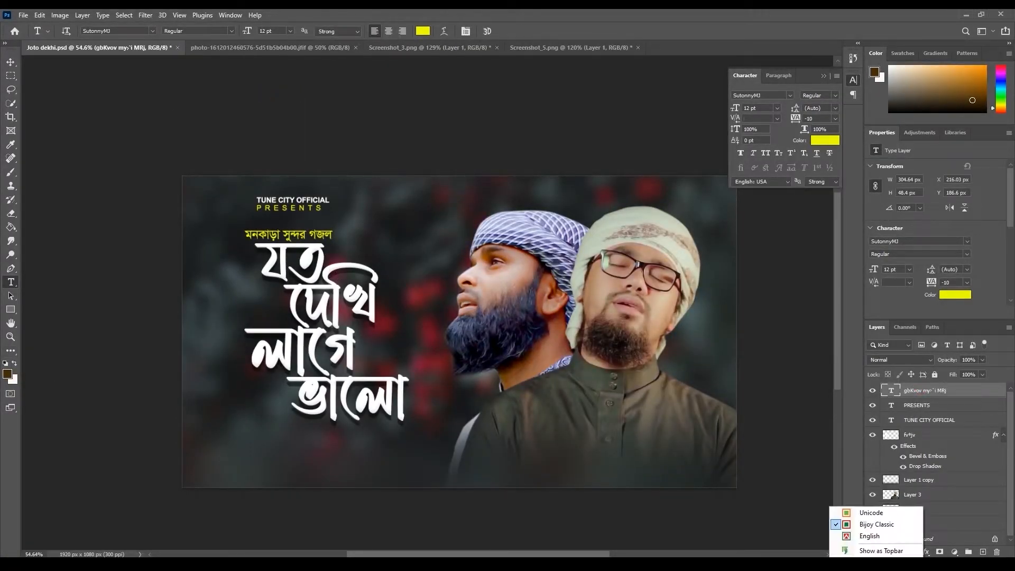
left_click(863, 536)
left_click(996, 552)
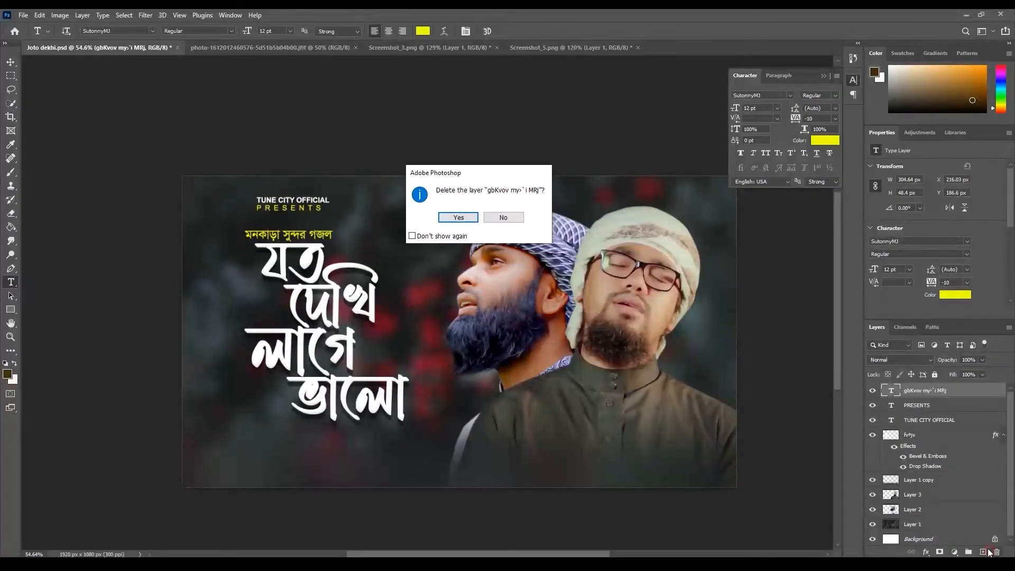
left_click(503, 218)
left_click(982, 552)
left_click(151, 31)
left_click(129, 71)
left_click(251, 444)
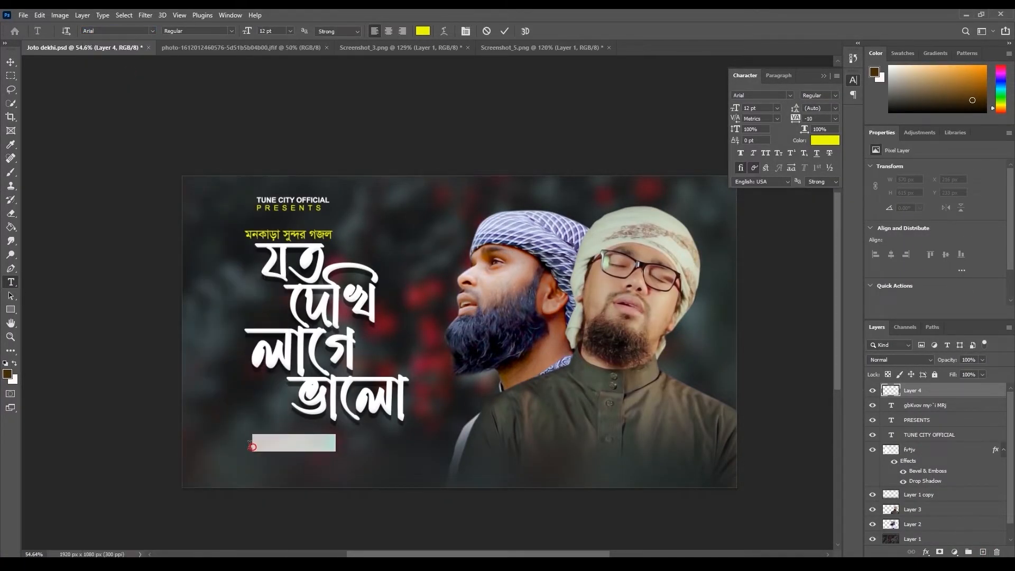
type("SONG:")
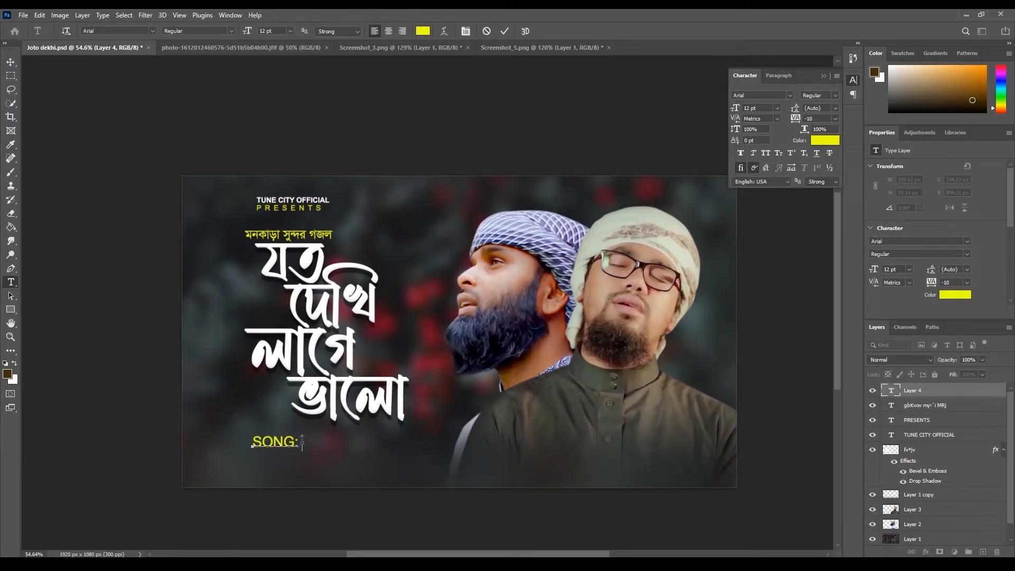
Set the "SONG:" text below the title to Arial Bold
key("ctrl+a")
left_click(231, 30)
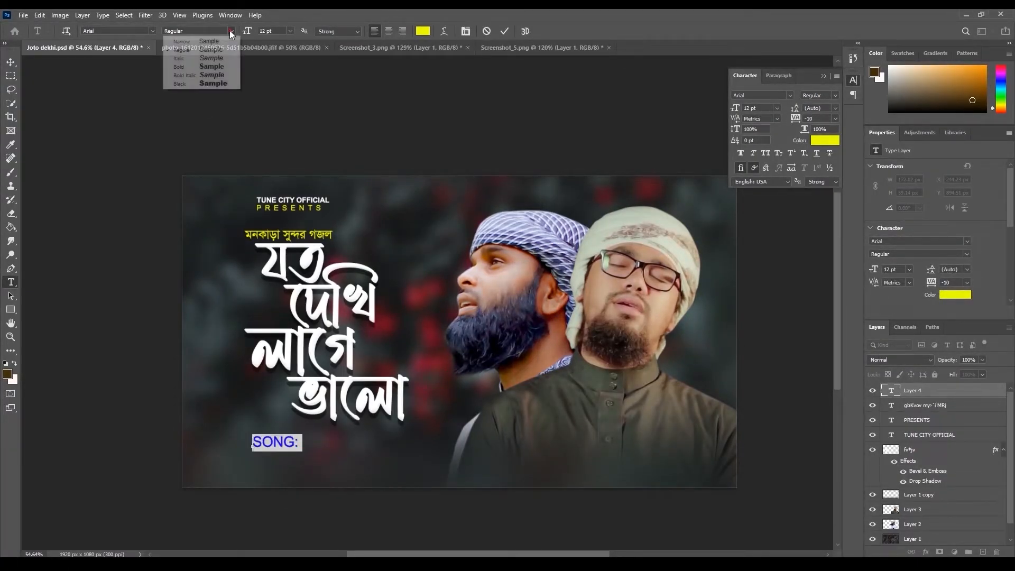
left_click(203, 67)
left_click(303, 443)
type("ER")
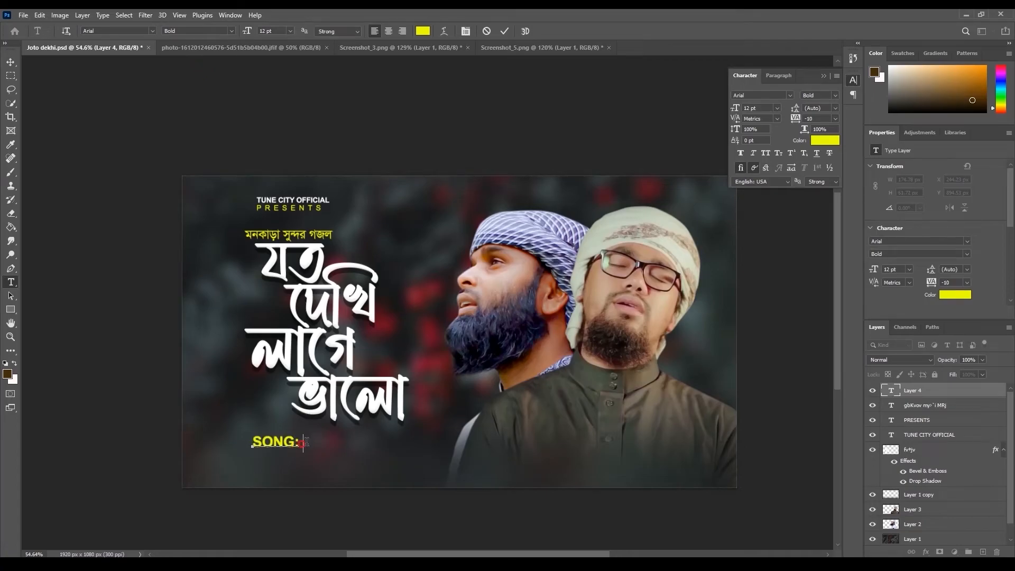
type("SHADUZZAMAN")
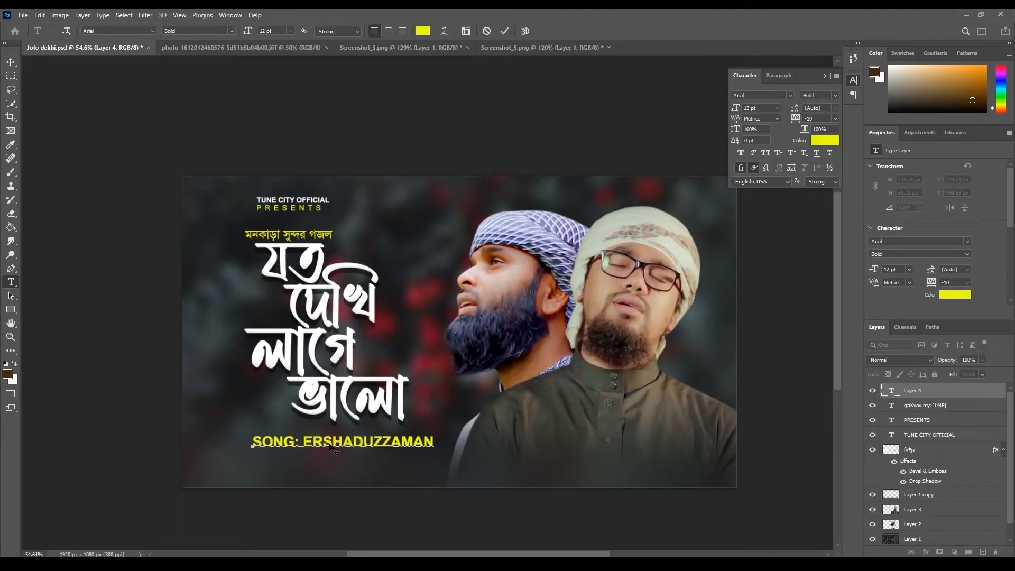
key("ctrl+a")
key("BackSpace")
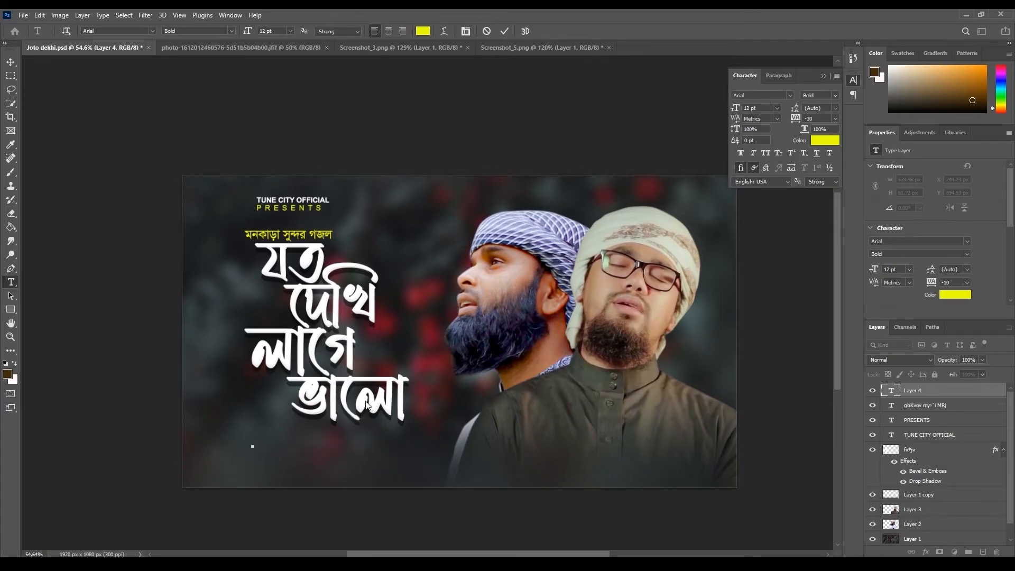
Enter "SONG: JOTO DEKHI LAGE VALO SINGER:" followed by the singer's name as the first credit line
type("SONG: JOTO D")
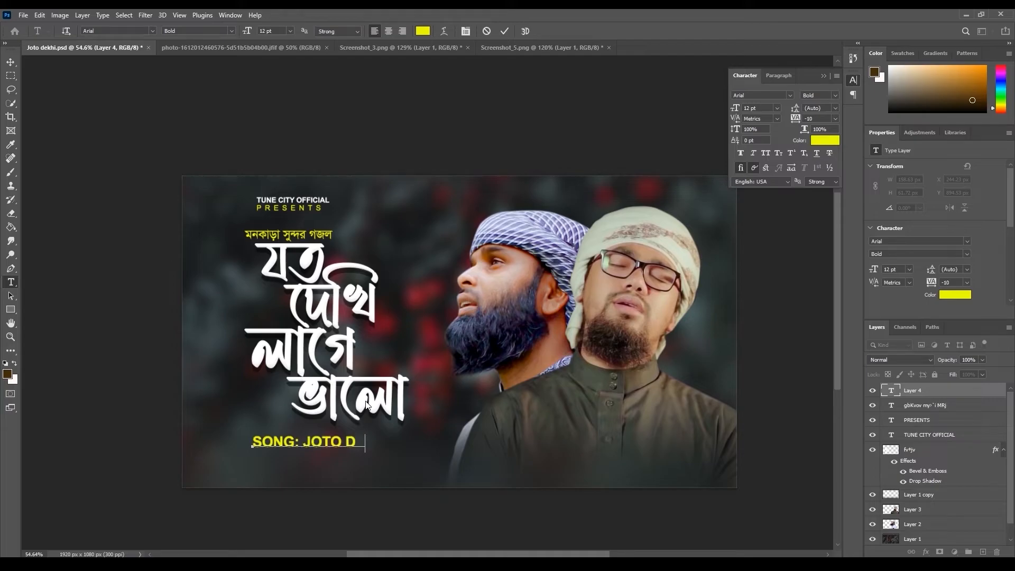
type("EKHI LAGE")
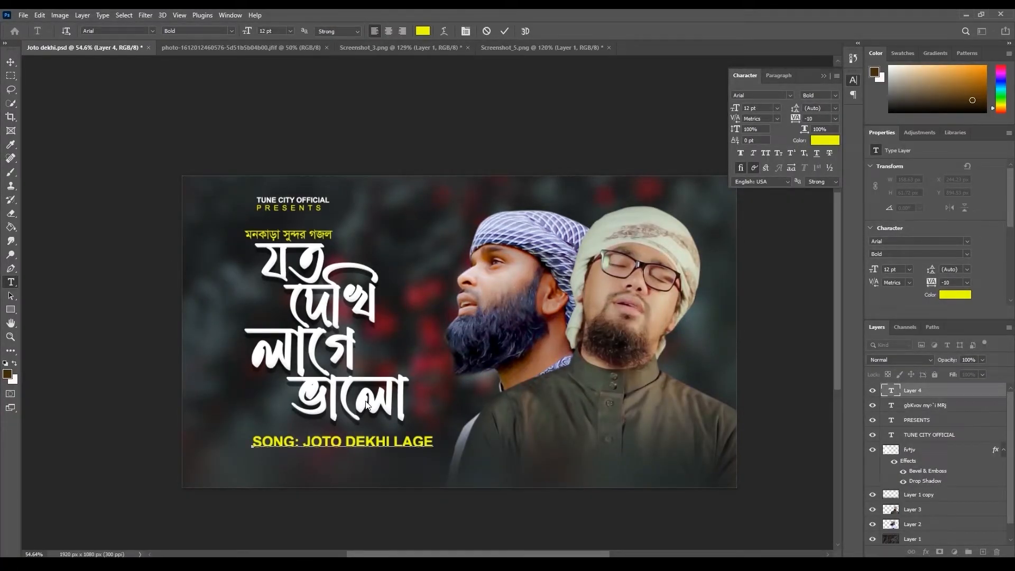
type(" VALO")
type("SINGER: ERSHADUZZA")
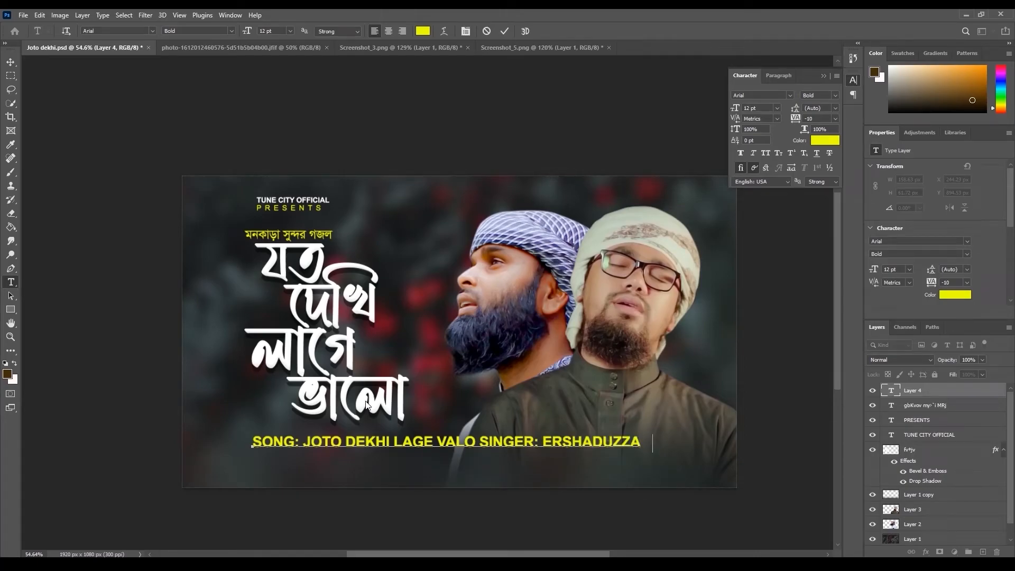
type("MAN")
Set the song and singer credit line to 6 pt in white (ffffff) and place it directly below the Bengali title
left_click_drag(675, 442, 303, 426)
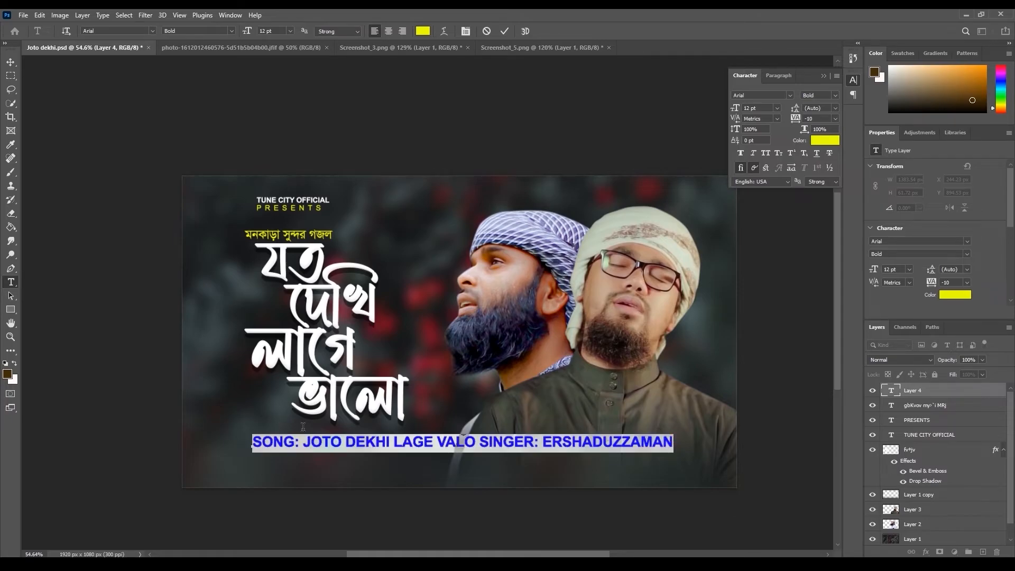
left_click(290, 30)
left_click(276, 38)
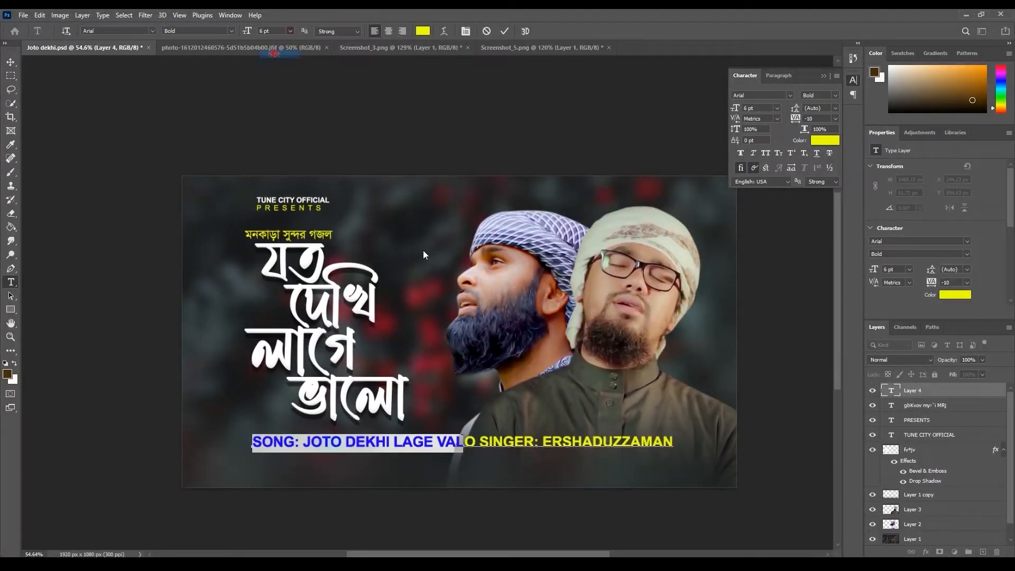
left_click(423, 30)
type("ffffff")
left_click(637, 225)
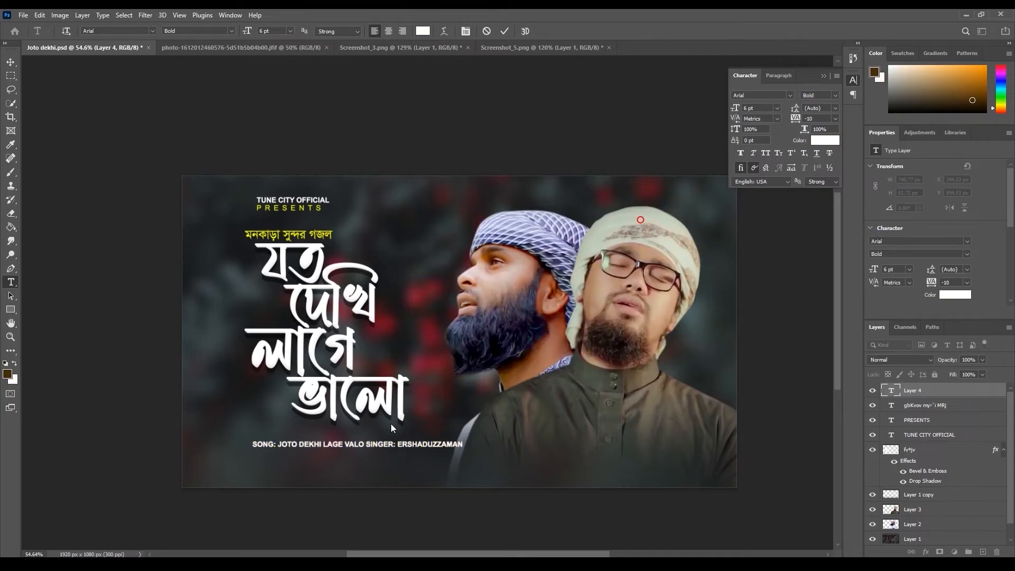
left_click_drag(365, 457, 348, 447)
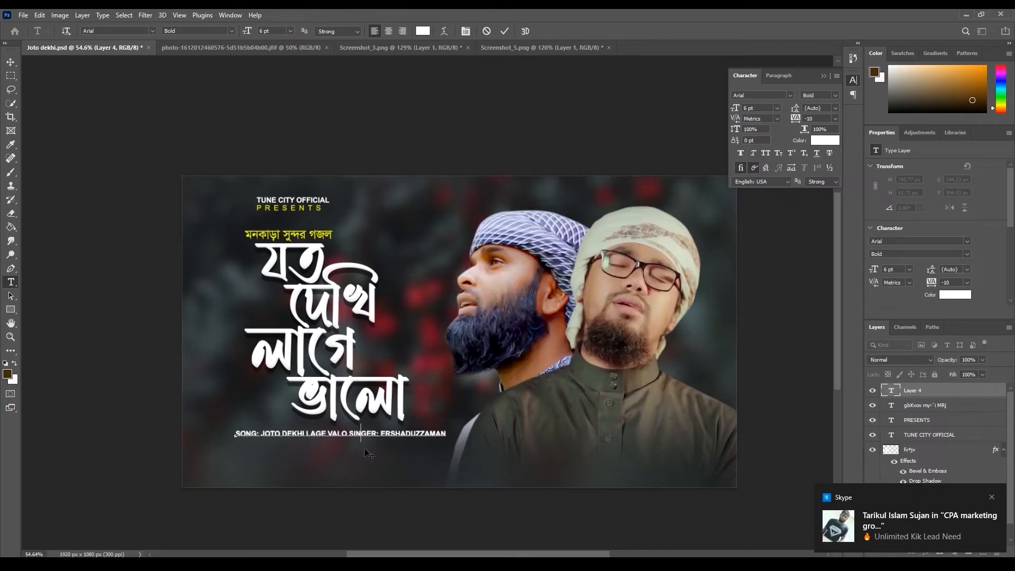
left_click(227, 449)
Start a new text line below the song and singer credit, in white Arial Bold at 6 pt
left_click(227, 449)
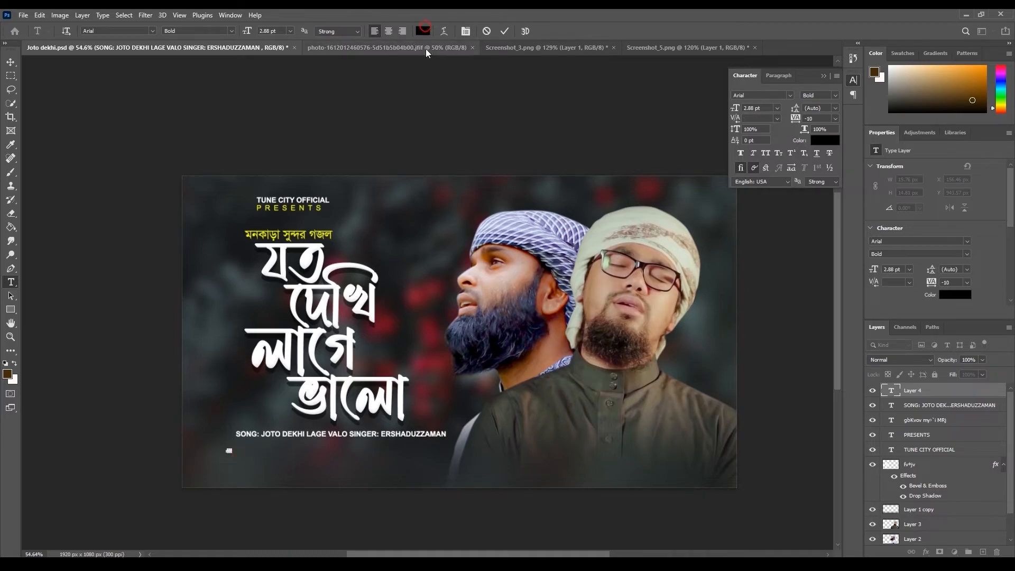
left_click(423, 31)
left_click(641, 223)
left_click(290, 31)
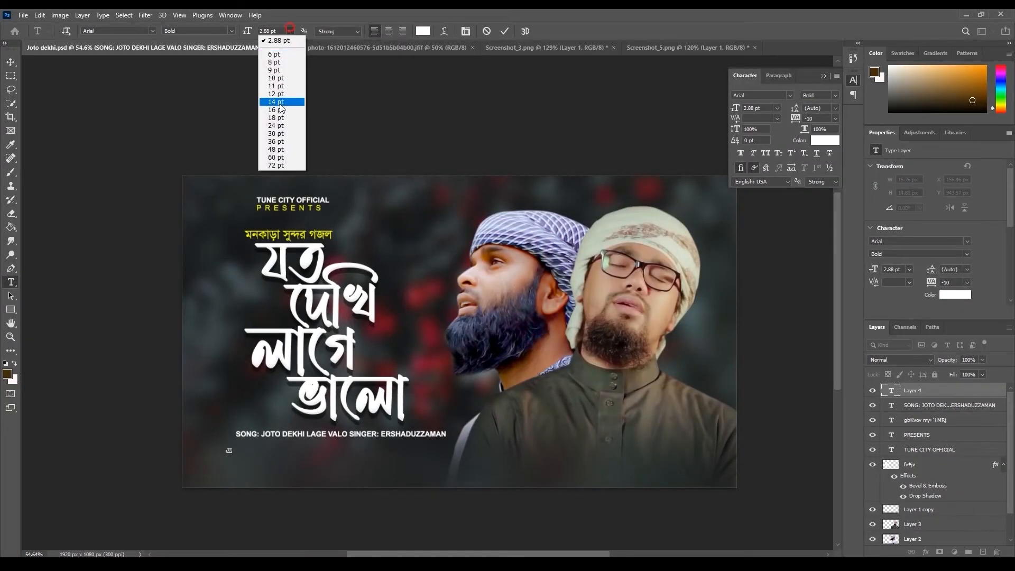
left_click(272, 33)
Enter the "LYRICS & TUNE:" and "SOUND DESIGN:" credits with their names and place the line directly under the song credit
type("LYRICS & TUNE")
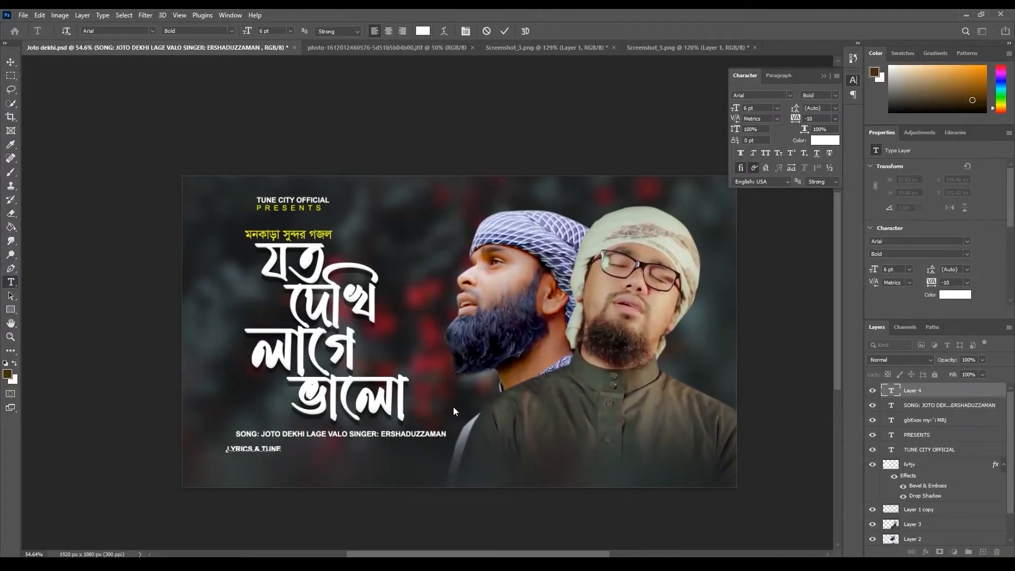
type(": ERSHADUZZAMAN SOUND")
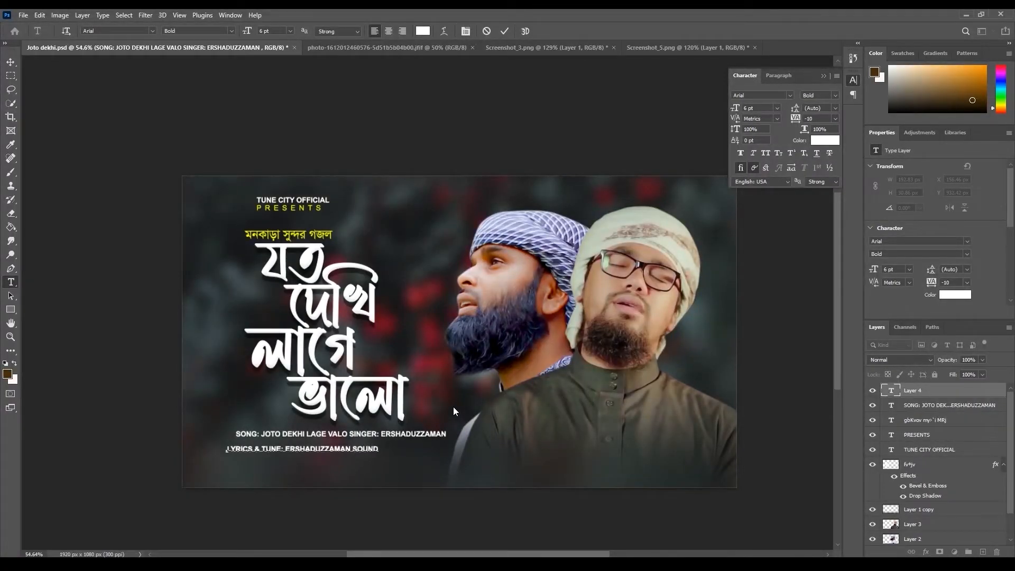
type(" DESIGN: SABBIR HASAN SHOPON")
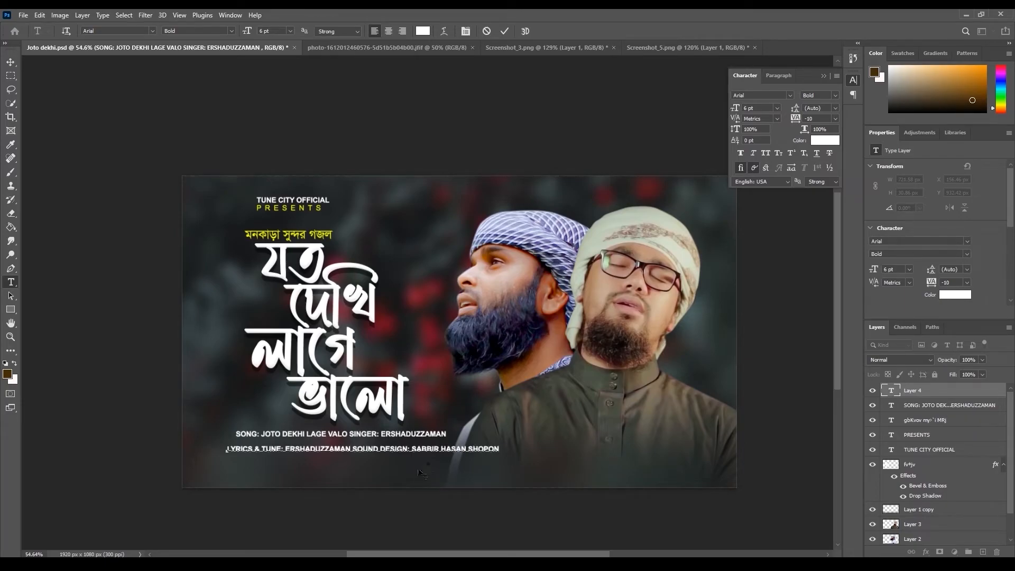
left_click_drag(420, 472, 396, 465)
left_click(901, 406)
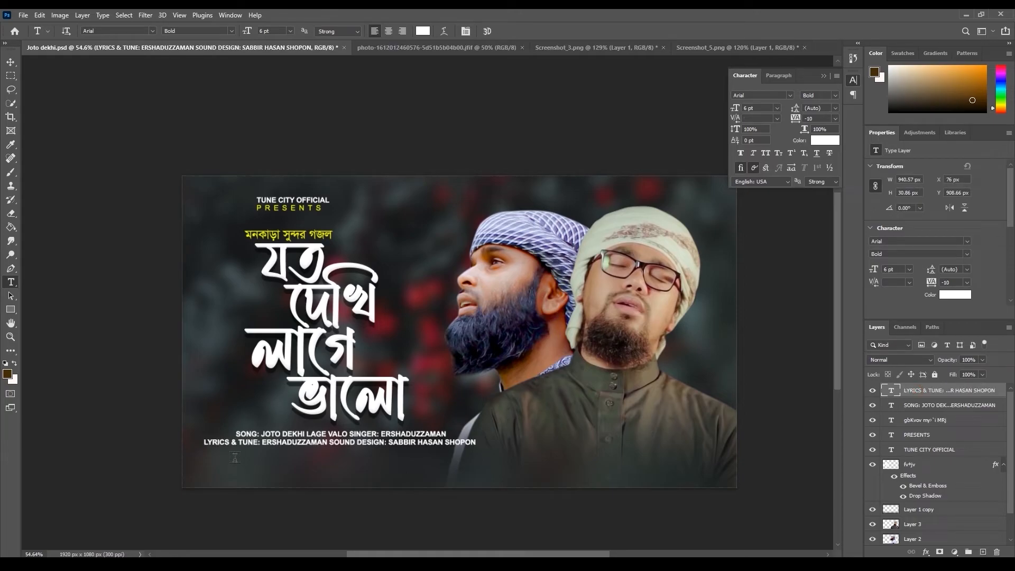
Add a third credit line with "DIRECTOR:" and "DOP:" and their names, placed directly under the lyrics credit
left_click(236, 458)
type("DIRECTOR: SABBIR HA")
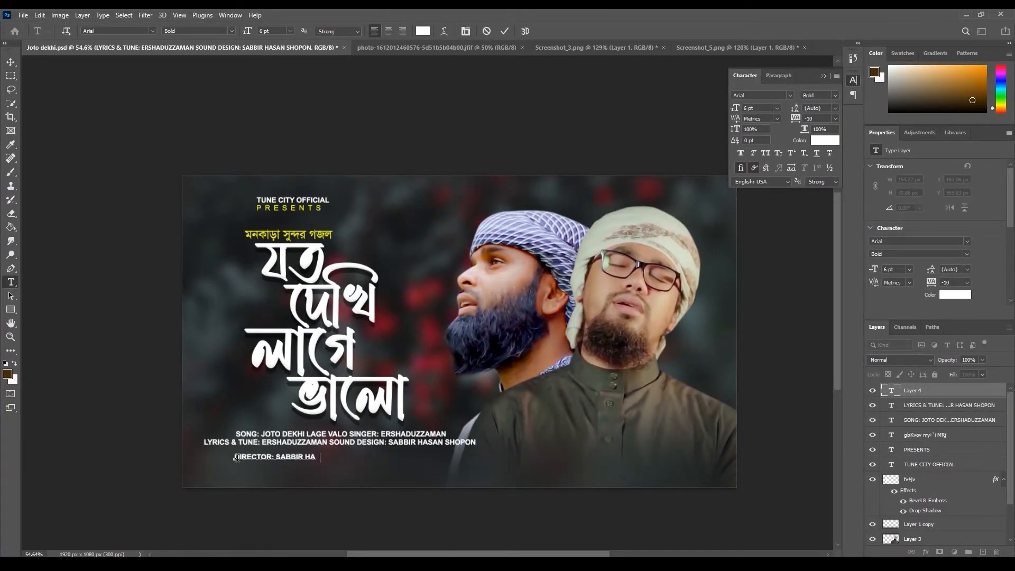
type("SAN SHOPON  DOP: RS RAJ ")
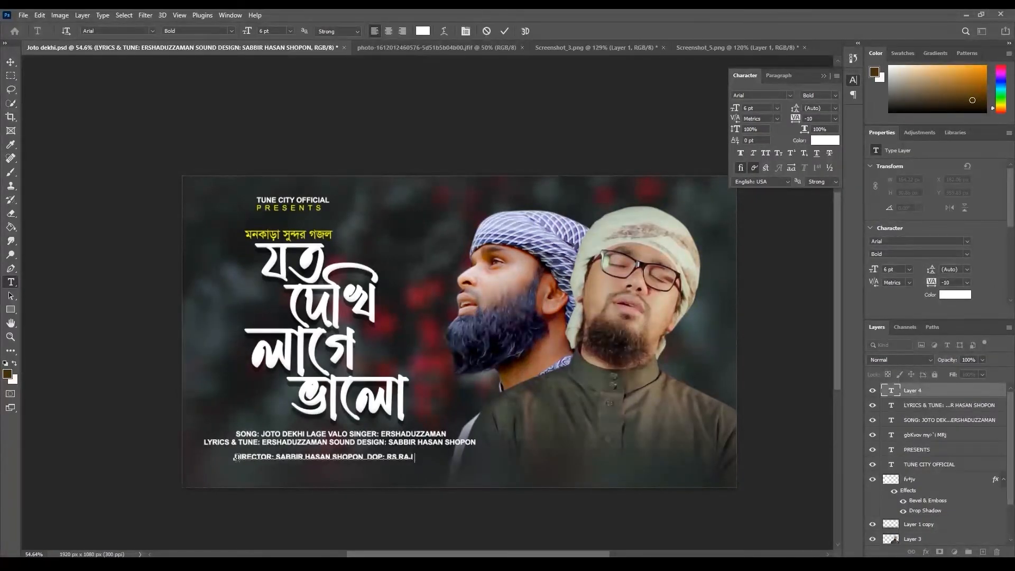
type("& SHOPON")
left_click_drag(330, 479, 317, 470)
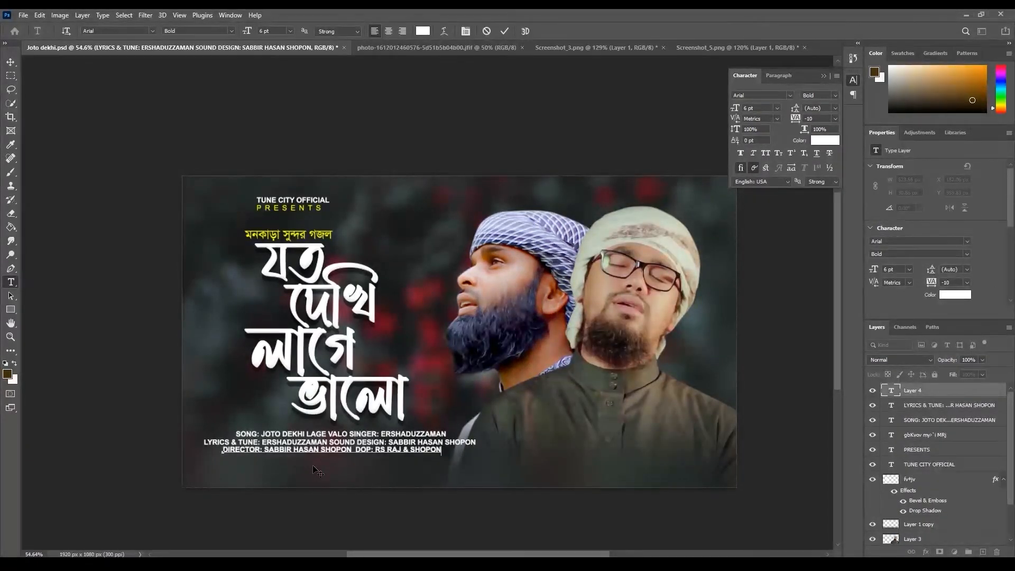
left_click(318, 470)
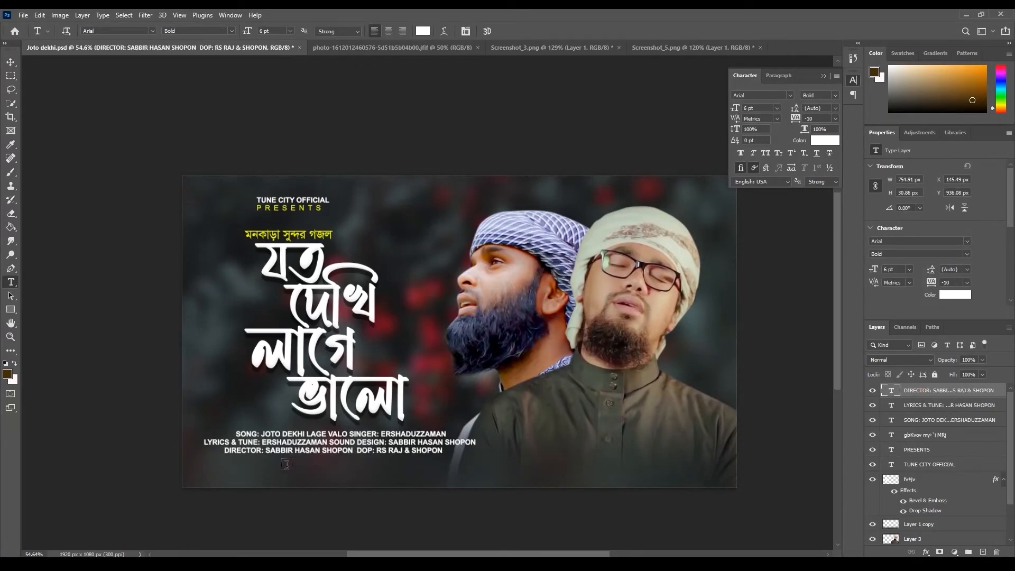
Add the credit line "LEBEL: TUNE CITY OFFICIAL" centred under the director credit and save the file
left_click(286, 465)
type("LEBLE")
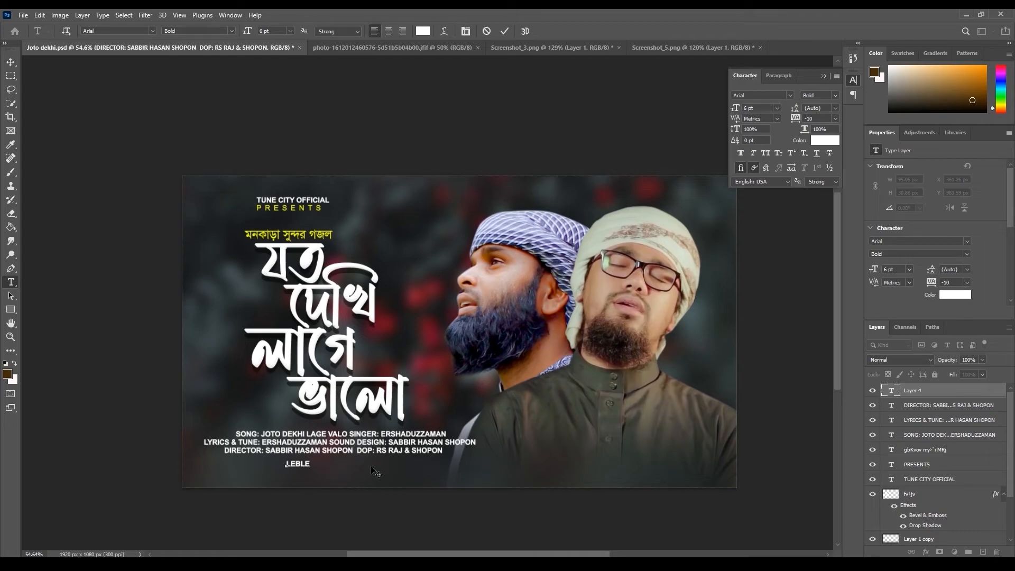
type("BEL: TUNE CITY OFFICIAL")
left_click_drag(374, 479, 374, 474)
left_click(949, 391)
key("ctrl+s")
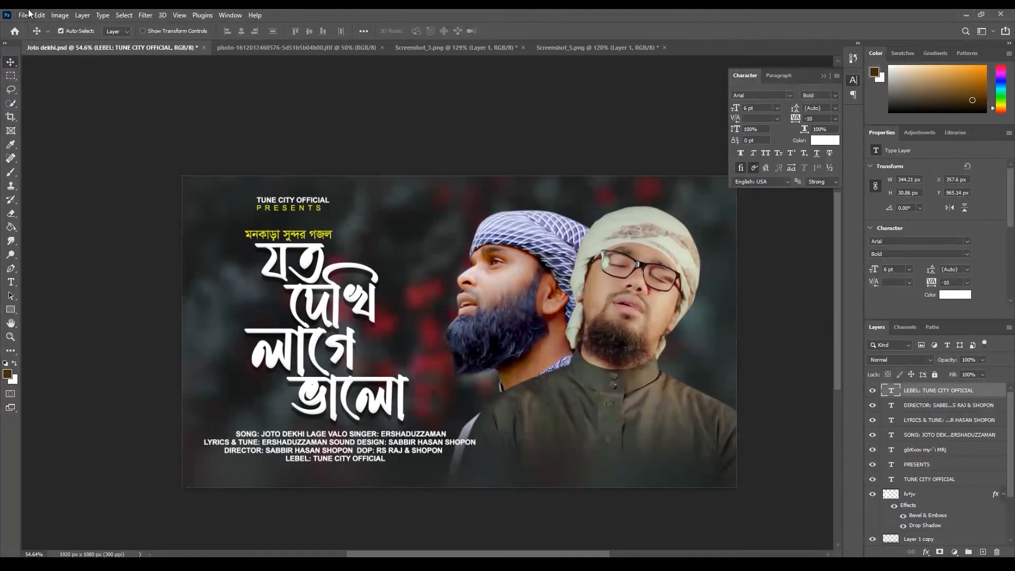
Open the logo files Just Frame Logo 2.png, Shopon Photography W.png and TUNE CITY OFFICIAL 2.png from drive F
left_click(22, 15)
left_click(32, 37)
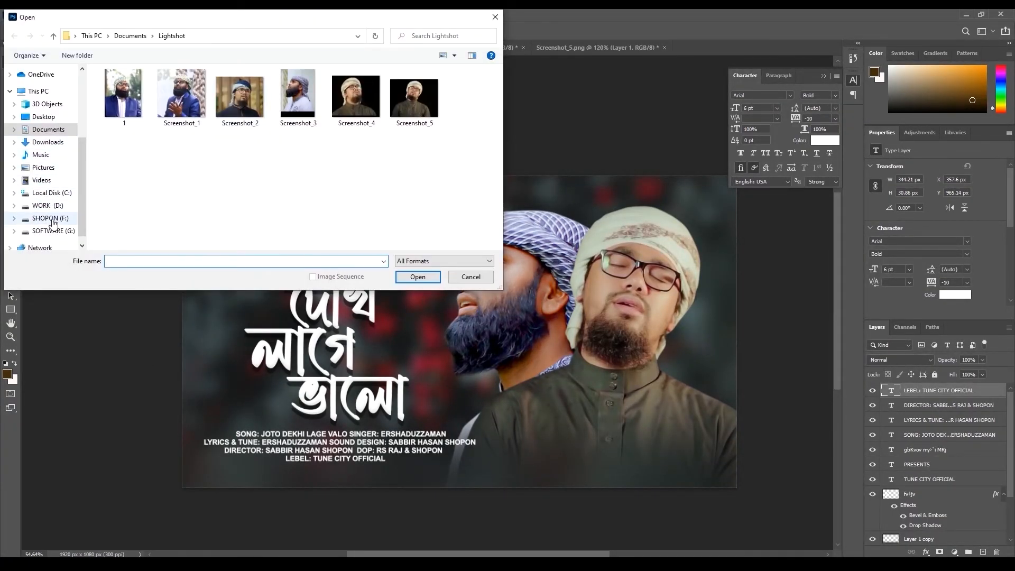
left_click(50, 218)
double_click(127, 132)
double_click(134, 153)
left_click_drag(98, 69, 294, 149)
left_click(413, 277)
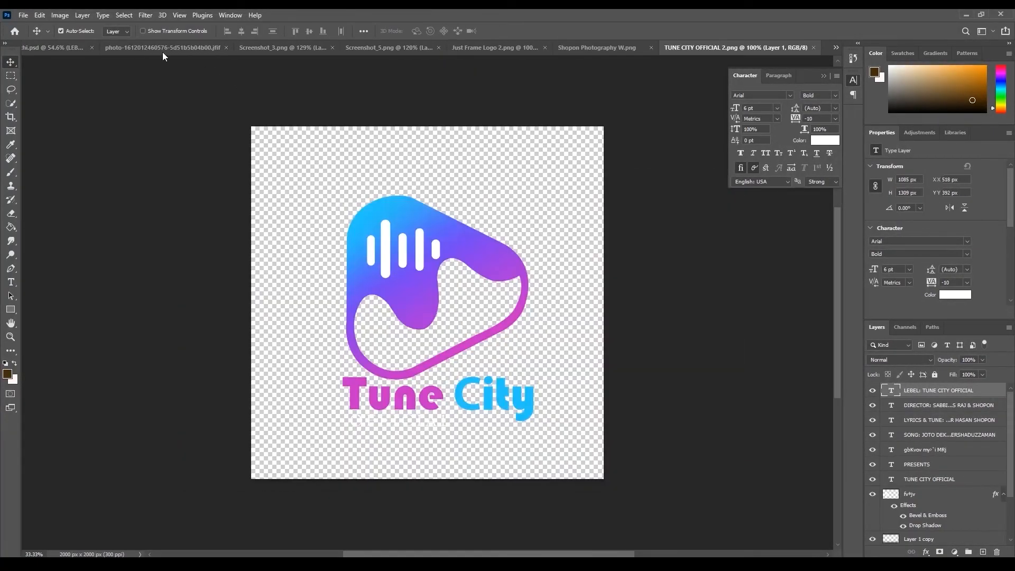
Close the berry photo, Screenshot_3.png and Screenshot_5.png without saving changes
left_click(269, 48)
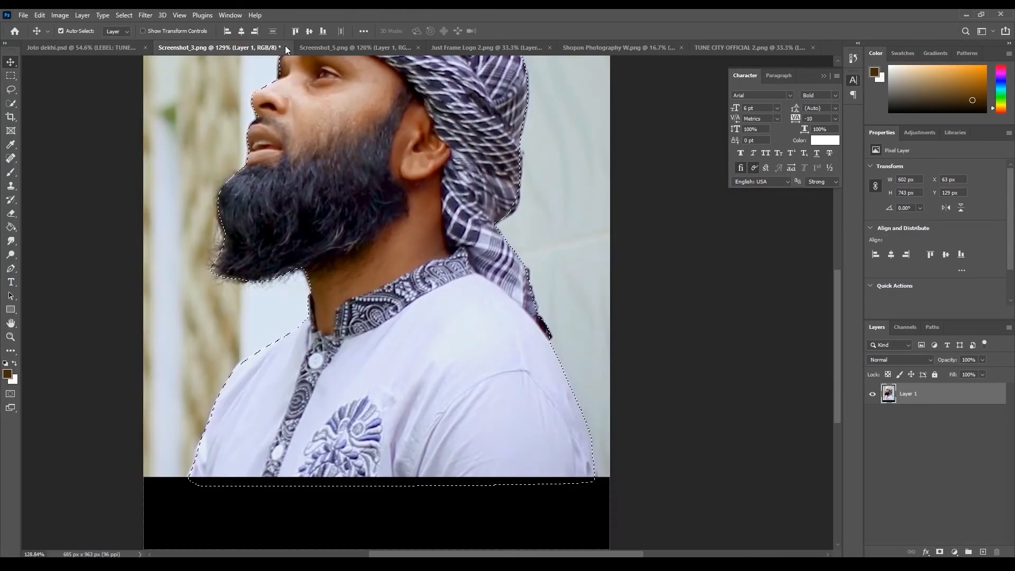
left_click(499, 221)
left_click(269, 48)
left_click(335, 48)
left_click(499, 221)
Bring the Just Frame logo into Joto dekhi and scale it to 57 x 55 px in the thumbnail's bottom-right corner
left_click(283, 47)
left_click(444, 47)
left_click(112, 48)
key("ctrl+v")
key("ctrl+t")
left_click_drag(226, 56, 717, 475)
key("Return")
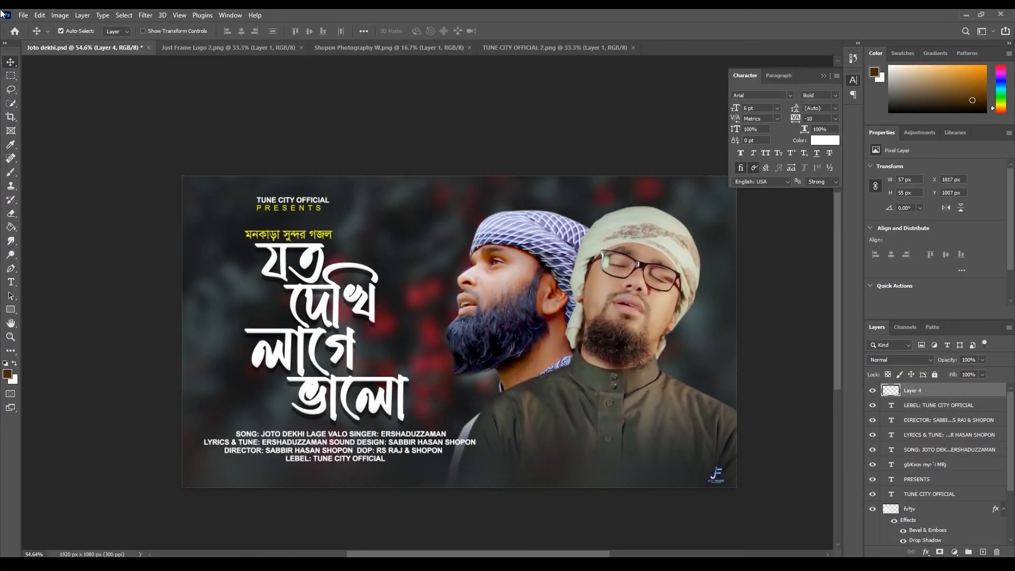
Bring the Shopon Photography logo into the thumbnail and scale it to 111 x 58 px, centred below the credit lines
left_click(361, 48)
mouse_move(361, 274)
left_mouse_down()
mouse_move(93, 91)
mouse_move(103, 49)
mouse_move(252, 478)
mouse_move(366, 468)
mouse_move(180, 381)
left_mouse_up()
key("ctrl+t")
mouse_move(716, 469)
left_mouse_down()
mouse_move(238, 502)
mouse_move(442, 195)
mouse_move(543, 75)
mouse_move(290, 147)
mouse_move(258, 235)
mouse_move(334, 475)
mouse_move(363, 454)
left_mouse_up()
key("Return")
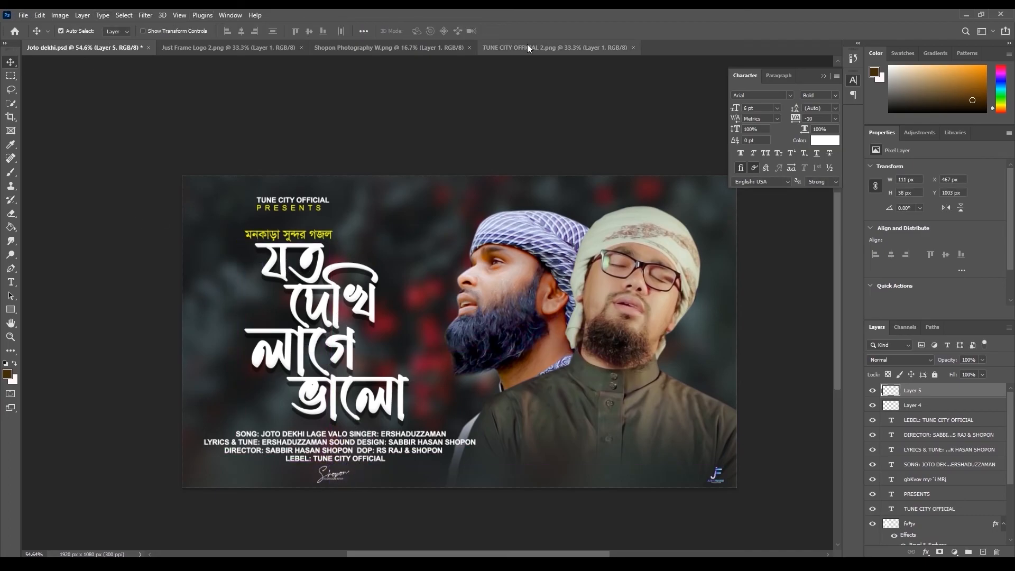
Bring the Tune City logo into Joto dekhi, scale it down in the thumbnail's top-left corner, and save the file
left_click(528, 47)
left_click(106, 47)
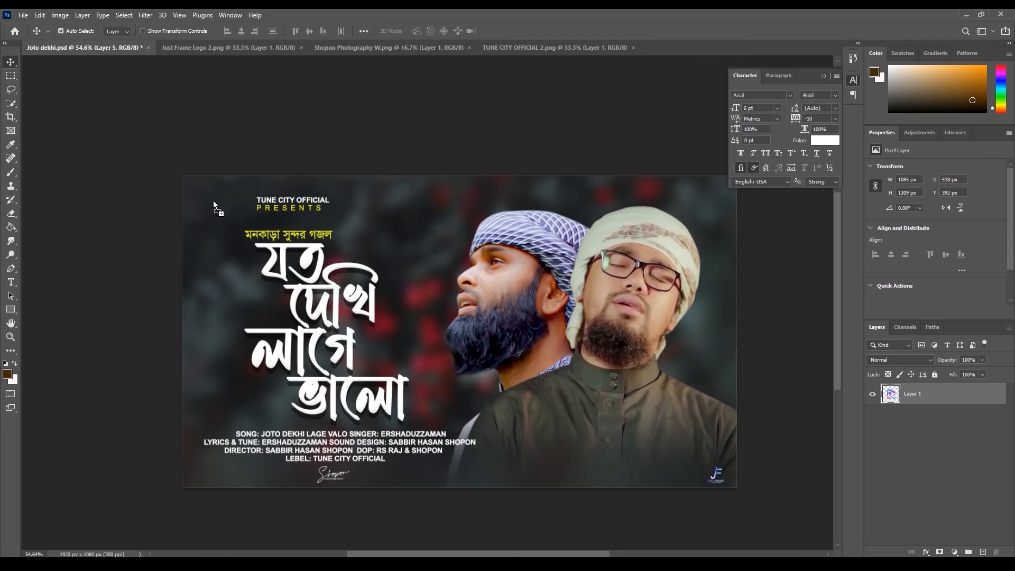
left_click_drag(214, 200, 213, 201)
key("ctrl+t")
left_click_drag(372, 57, 210, 208)
key("Return")
key("ctrl+s")
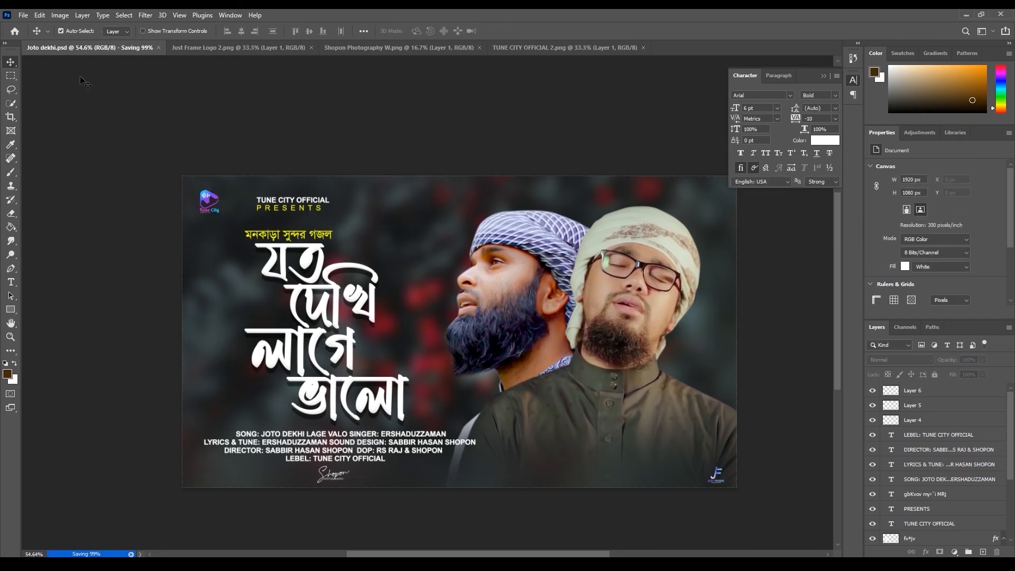
Put away the floating character settings and open Export As for the finished thumbnail
left_click(824, 75)
left_click(23, 14)
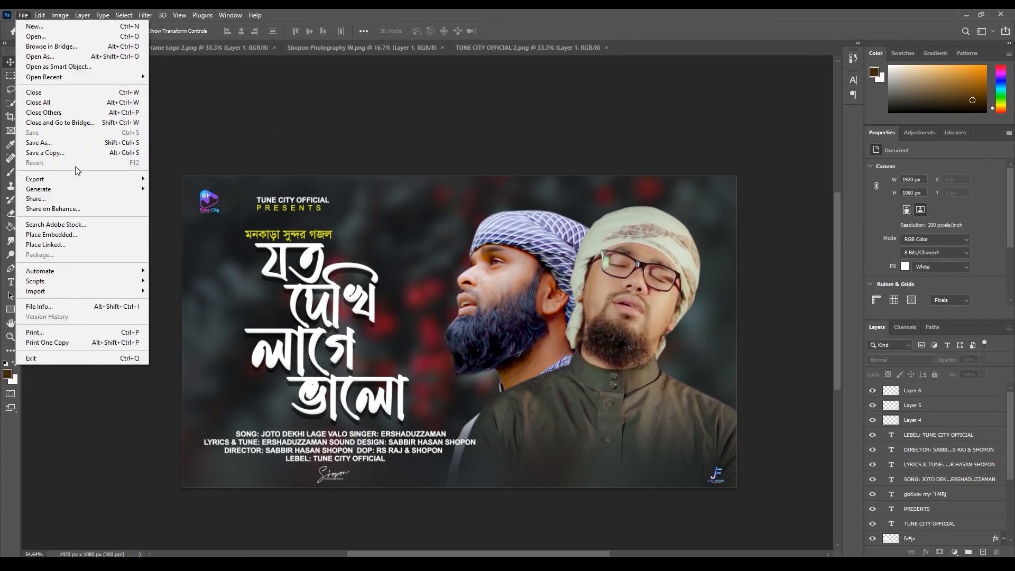
mouse_move(110, 176)
left_click(172, 188)
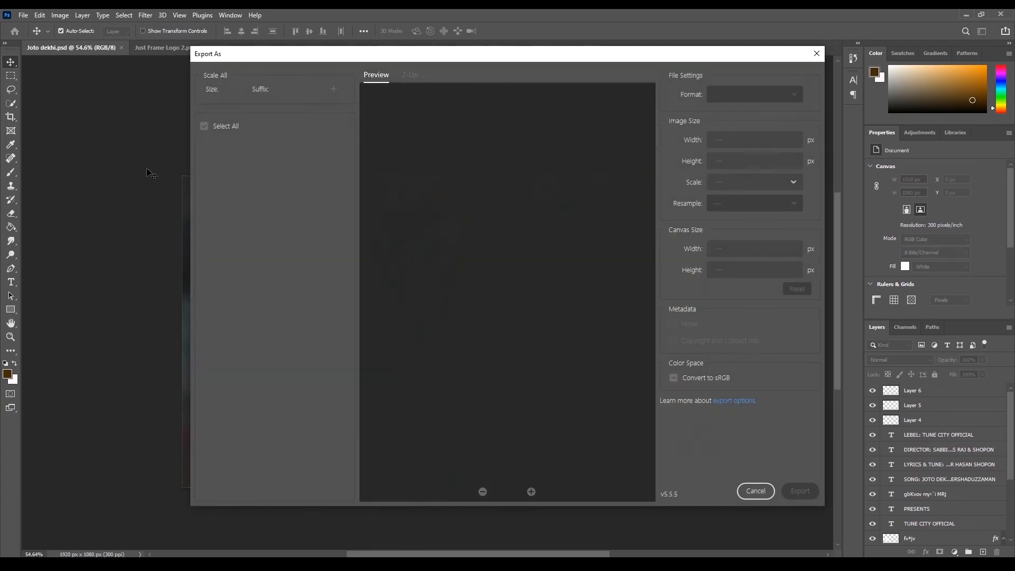